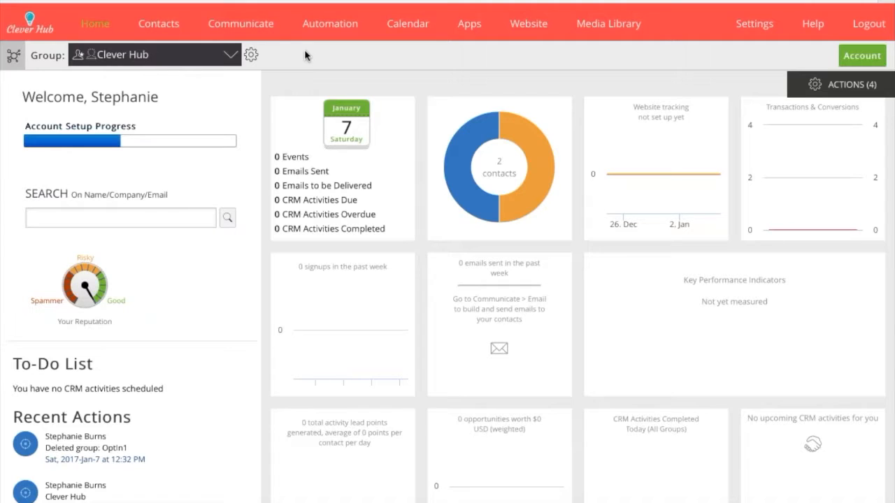
Create a new group named OptIn1 from the Clever Hub settings template.
left_click(253, 56)
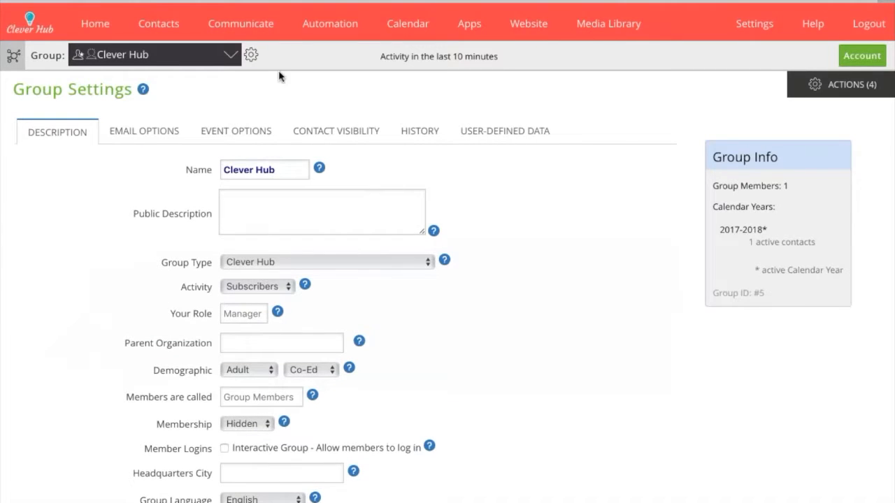
left_click(840, 84)
left_click(741, 84)
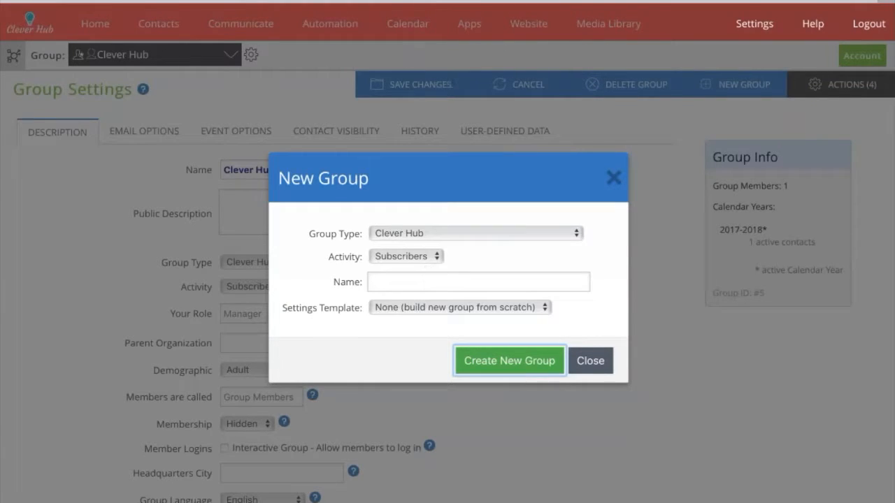
left_click(426, 282)
type("Opt")
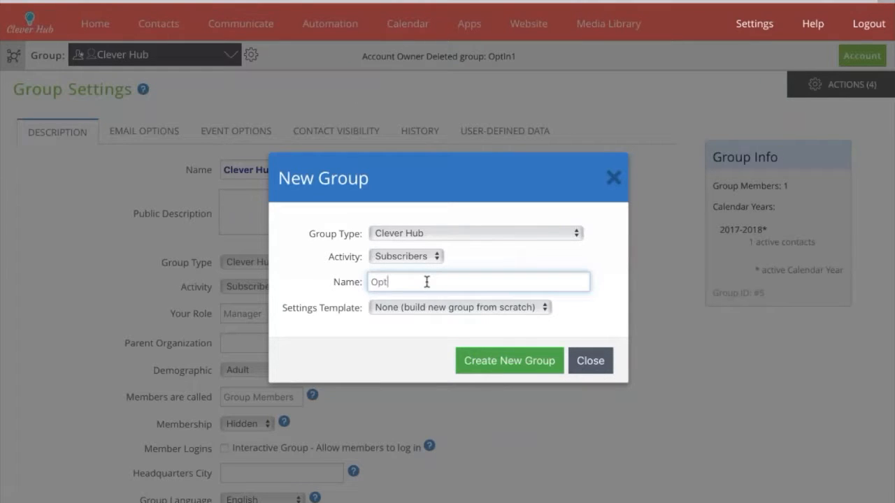
type("In1")
left_click(439, 307)
left_click(432, 327)
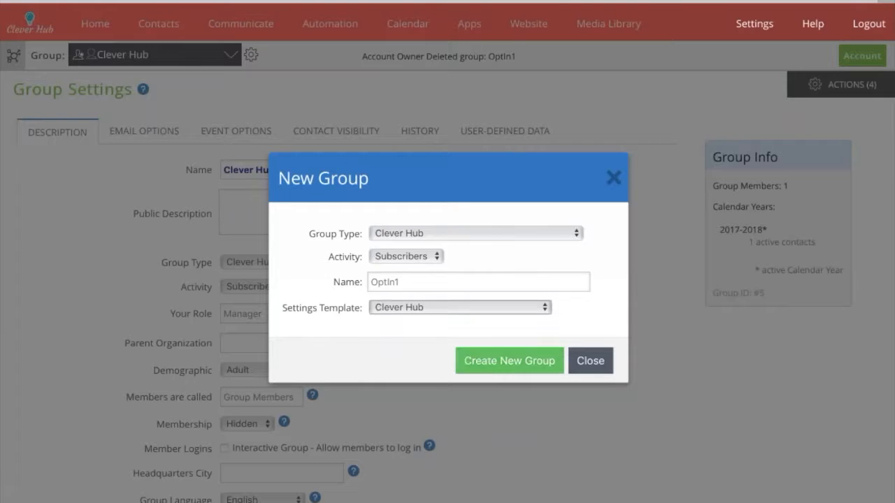
left_click(509, 361)
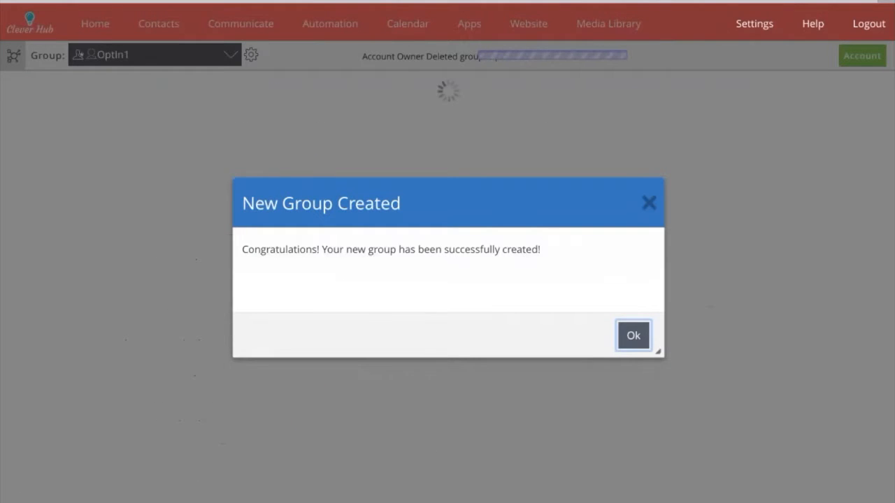
left_click(633, 337)
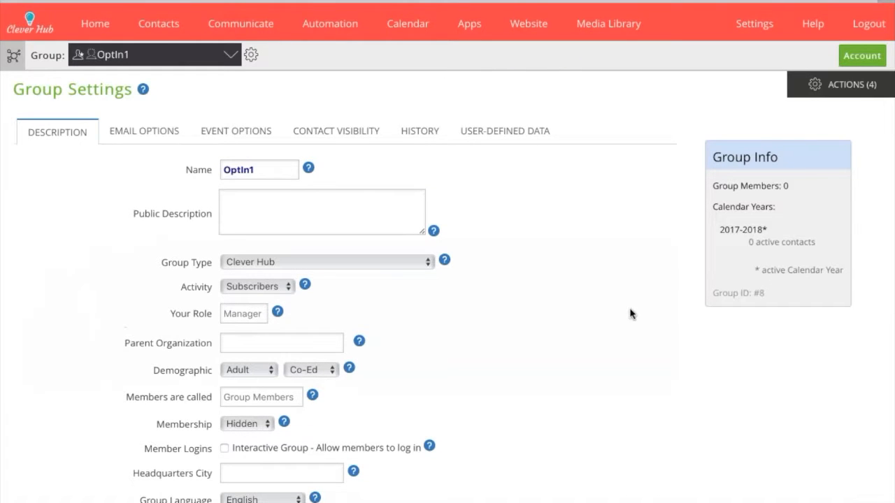
Build a new signup form under Website > Signup Forms and name it OptIn1.
mouse_move(542, 39)
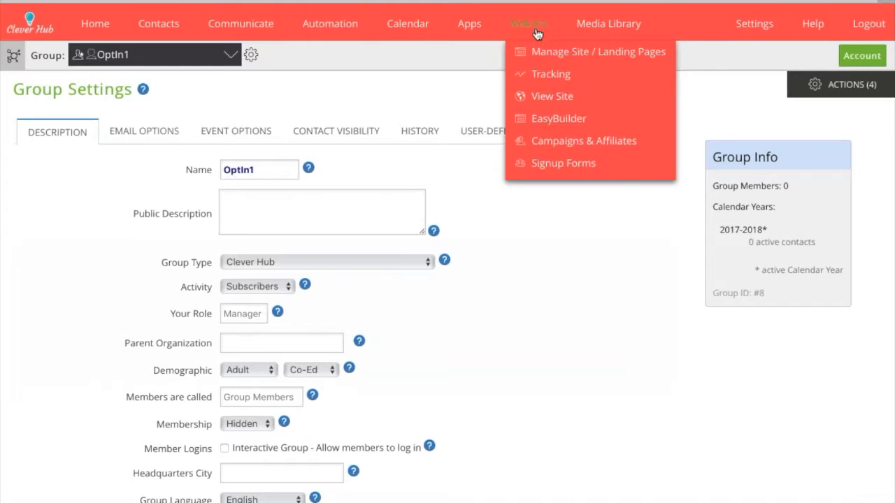
left_click(544, 167)
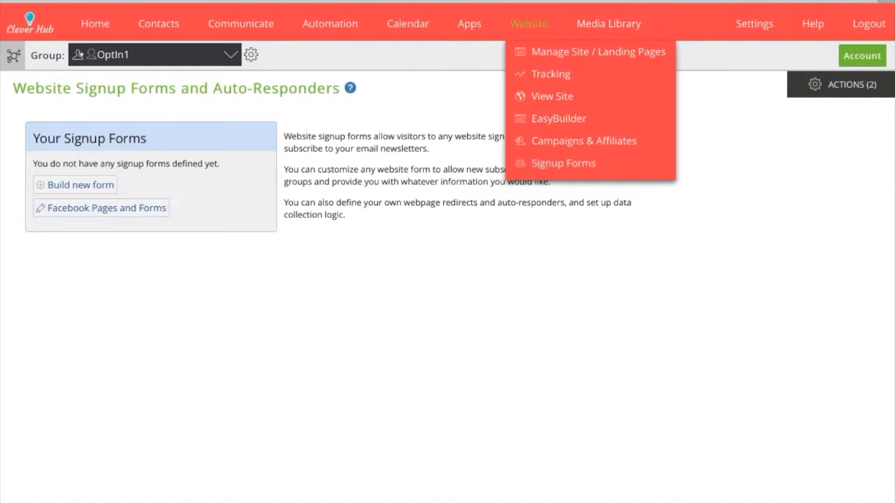
left_click(80, 185)
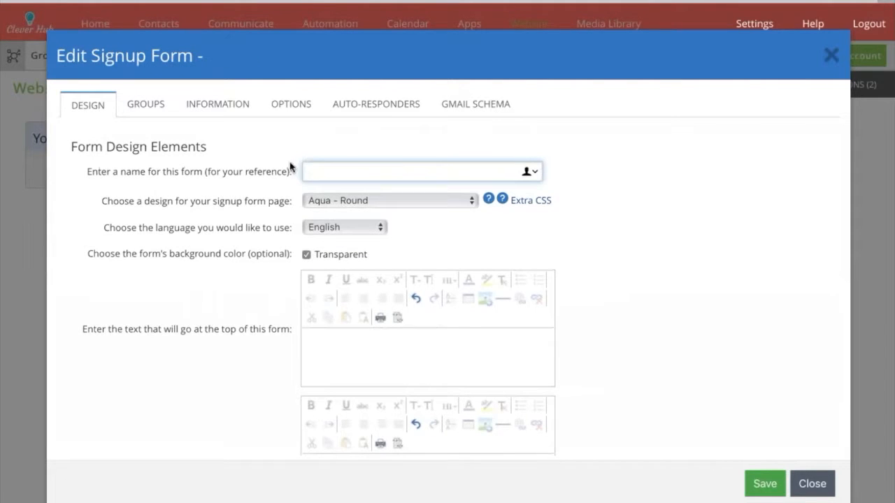
type("OptIn1")
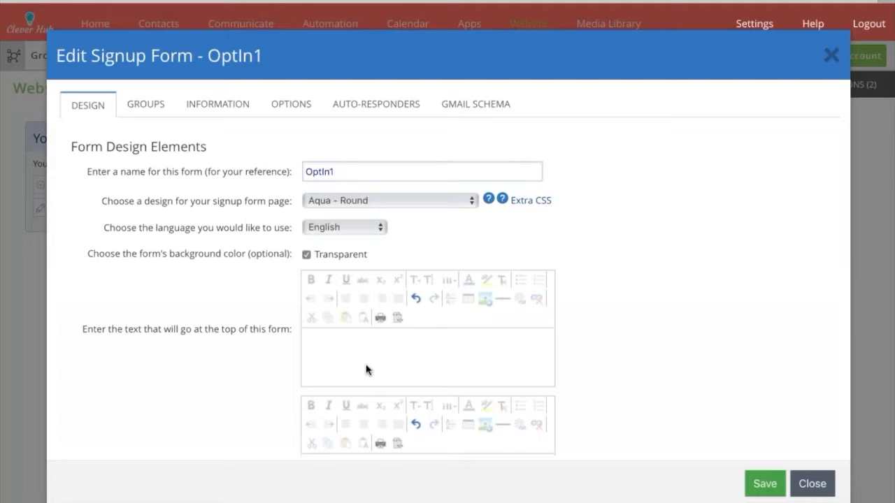
Switch the form design to Flat Aqua and browse the design template screenshots in the help guide.
left_click(343, 368)
mouse_move(490, 199)
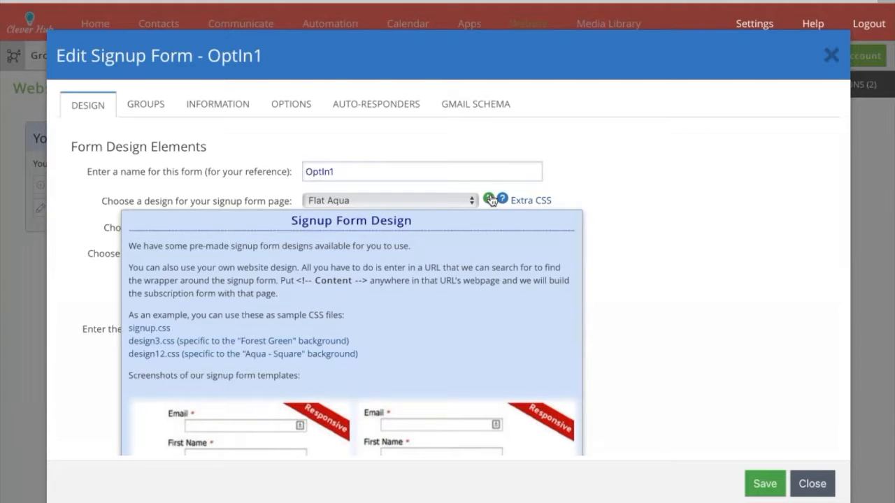
scroll(490, 199, "down", 5)
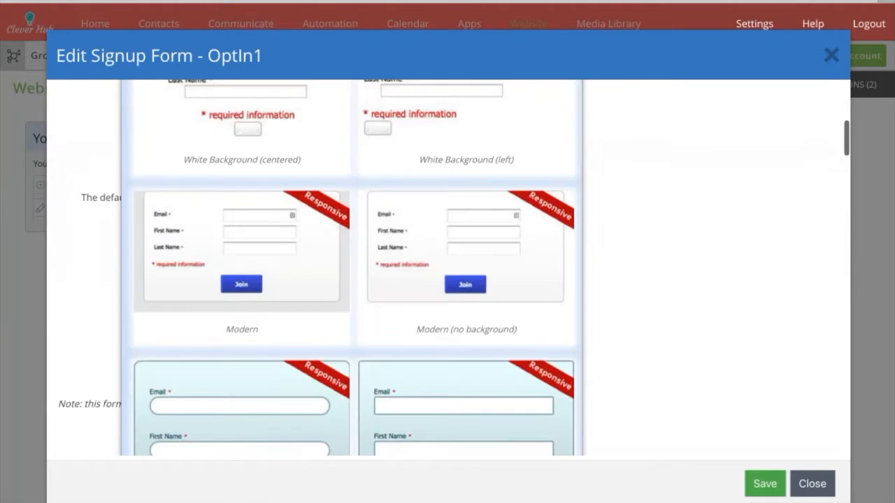
scroll(354, 267, "down", 6)
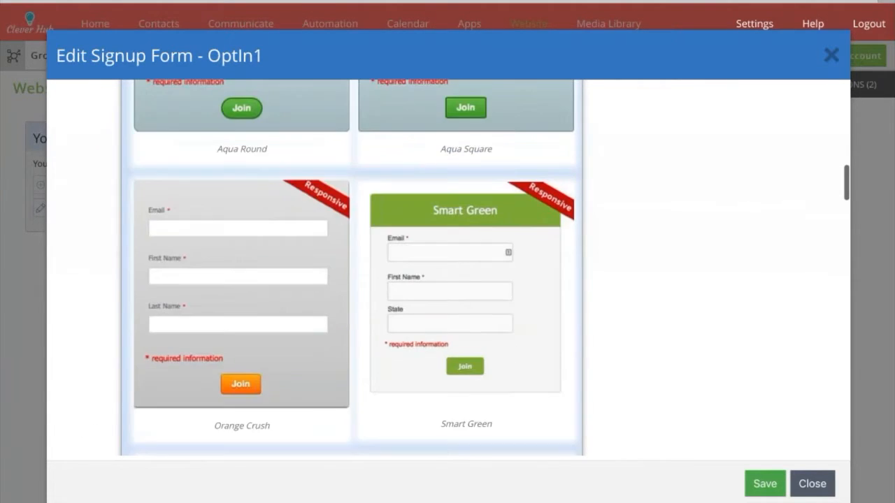
scroll(354, 268, "down", 7)
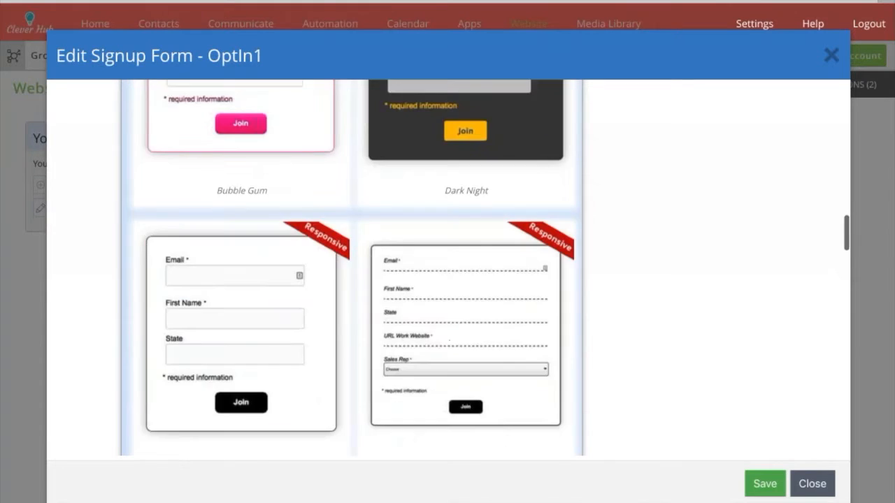
scroll(288, 263, "down", 6)
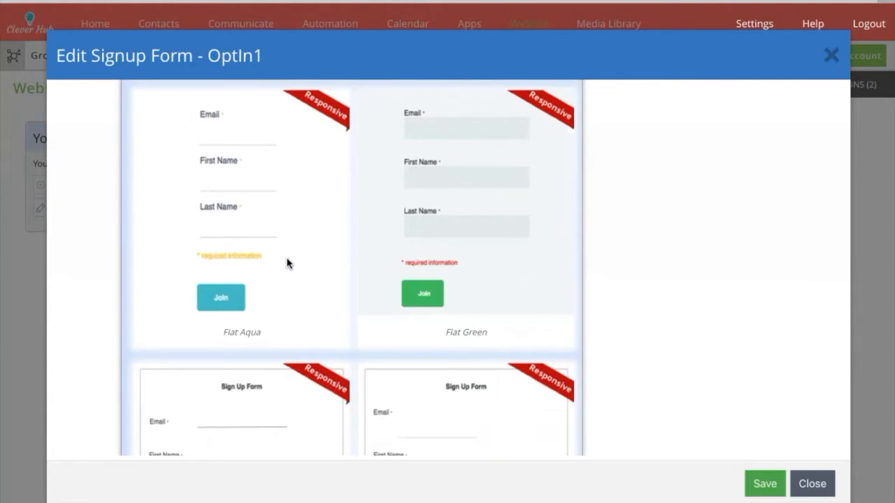
scroll(288, 263, "up", 1)
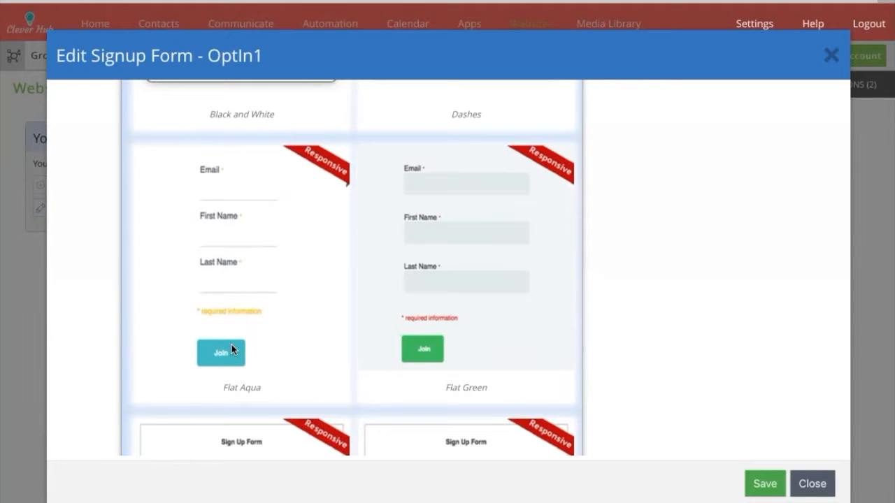
scroll(268, 329, "down", 12)
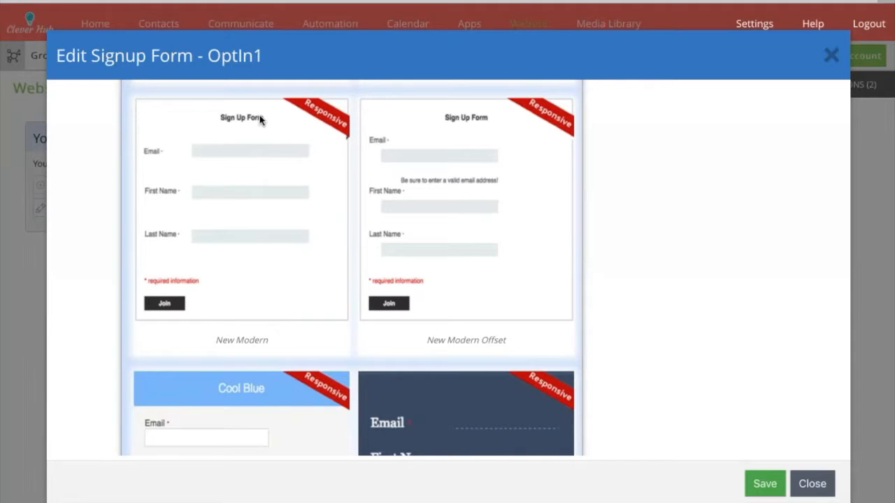
scroll(308, 190, "down", 1)
scroll(309, 191, "down", 4)
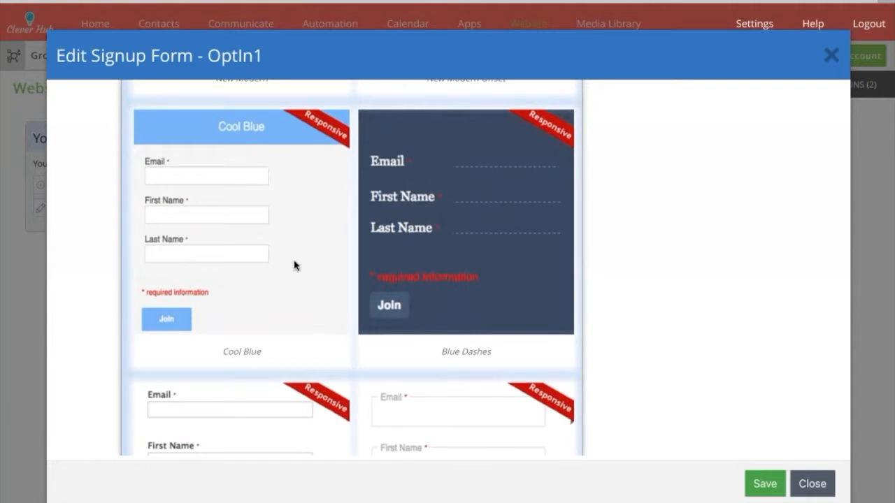
scroll(295, 265, "down", 4)
scroll(294, 265, "down", 9)
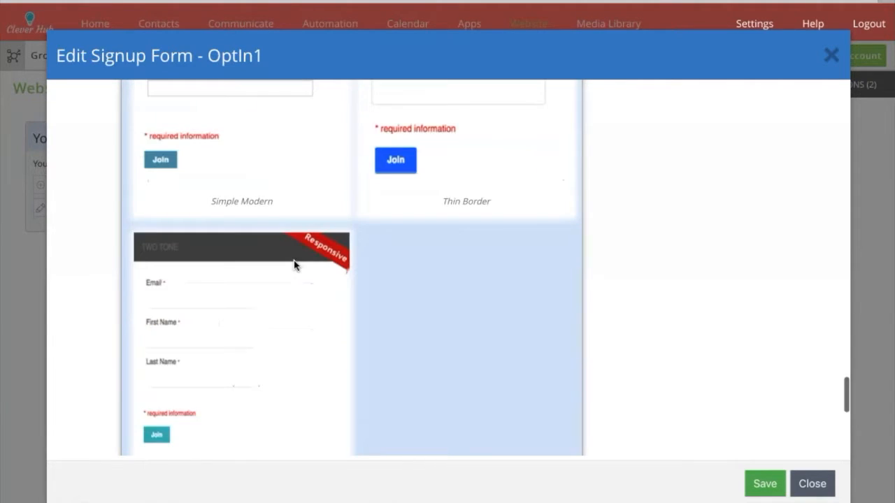
scroll(294, 265, "down", 1)
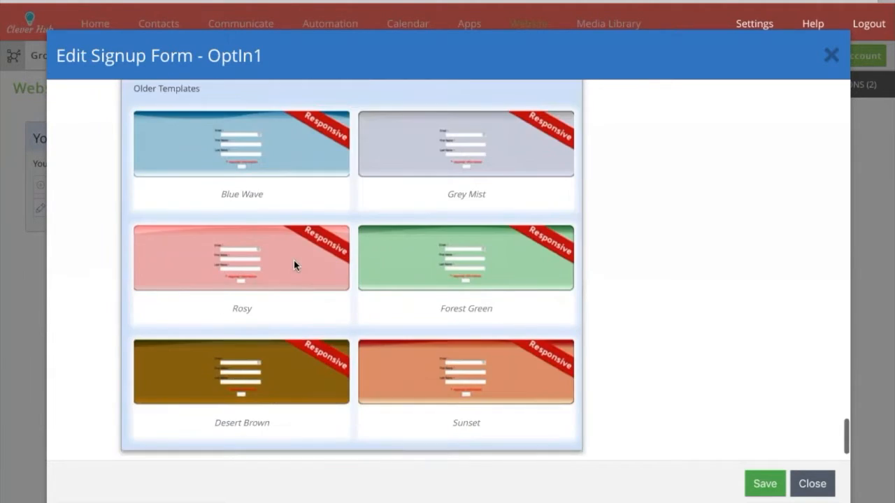
scroll(293, 265, "up", 20)
scroll(293, 265, "up", 3)
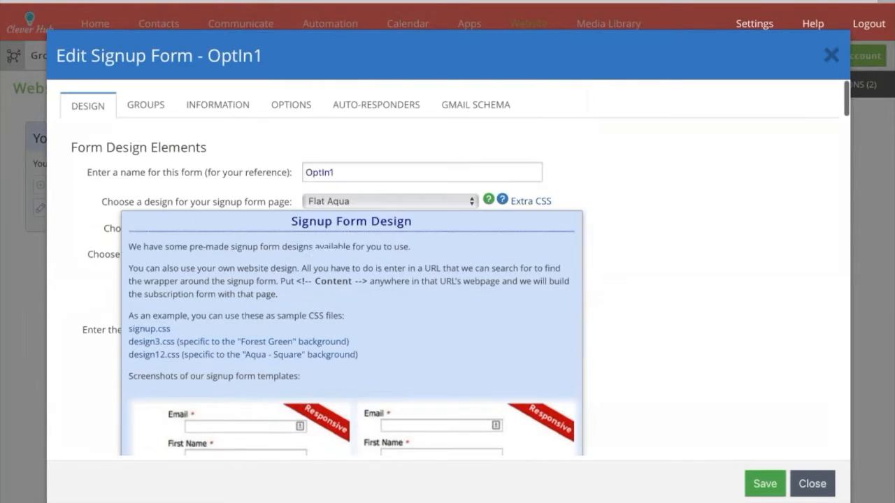
Close the design guide and keep the form background transparent.
left_click(490, 203)
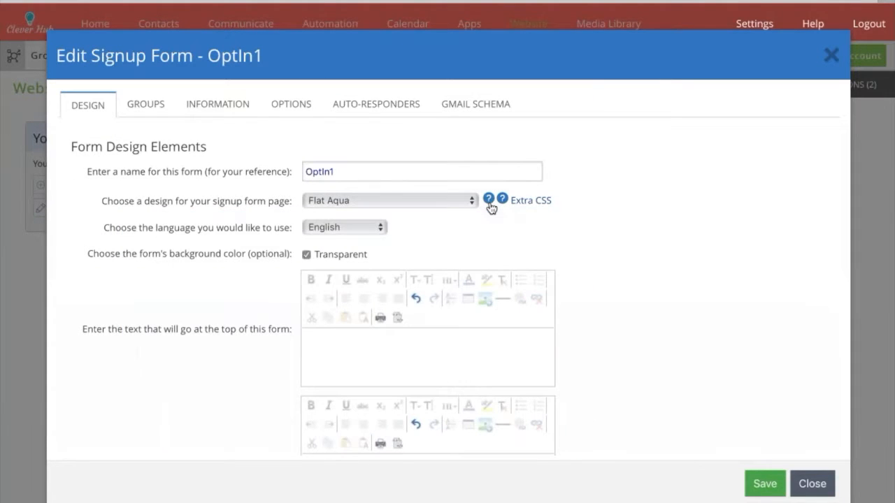
left_click(305, 255)
left_click(320, 255)
Set the form's top text to "Enter your email and I'll send you the PDF.".
left_click(347, 348)
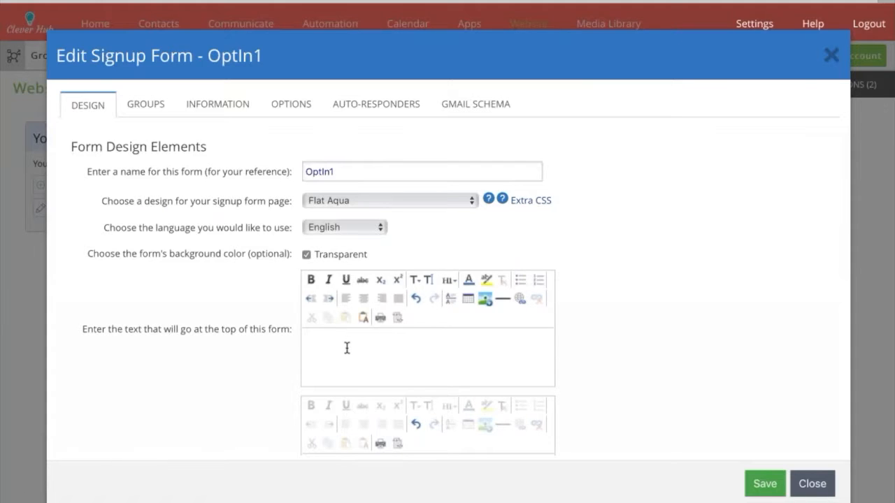
type("Enter your email and I'll send ")
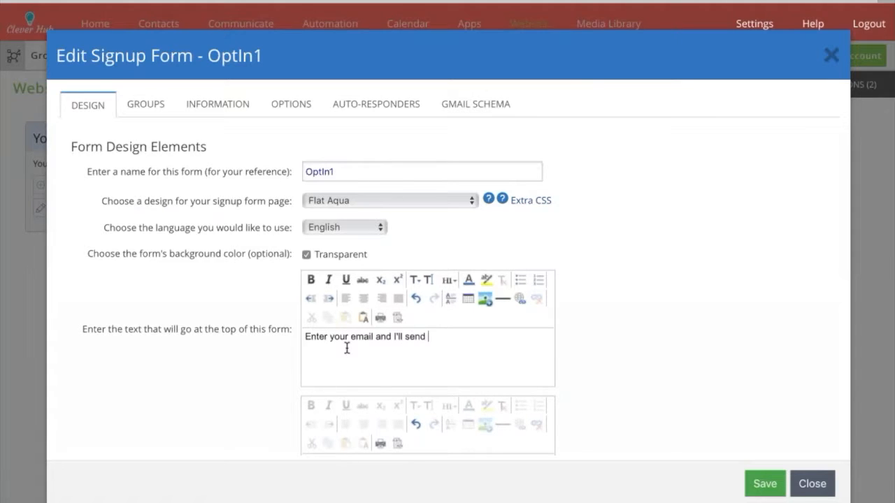
type("you the PDF/")
key("BackSpace")
type(".")
Delete the default text above the groups list.
scroll(279, 363, "down", 3)
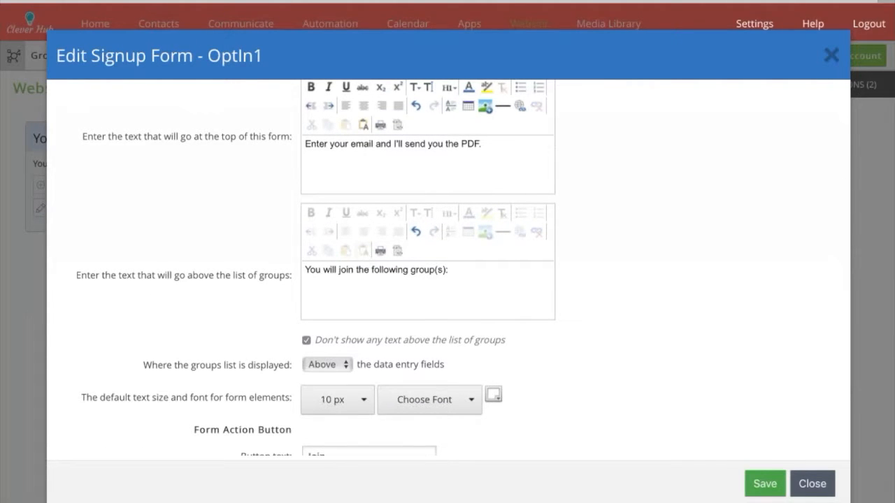
triple_click(369, 269)
key("BackSpace")
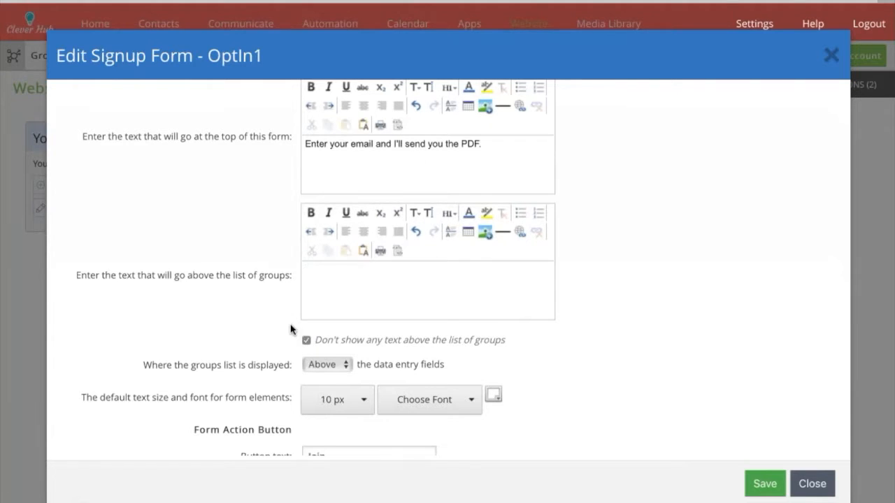
scroll(294, 331, "down", 2)
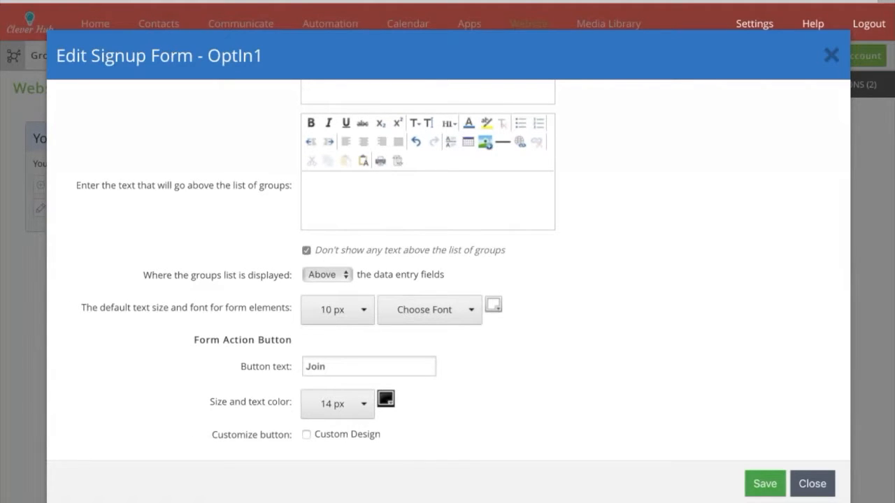
Change the button label from Join to "Send It".
double_click(342, 365)
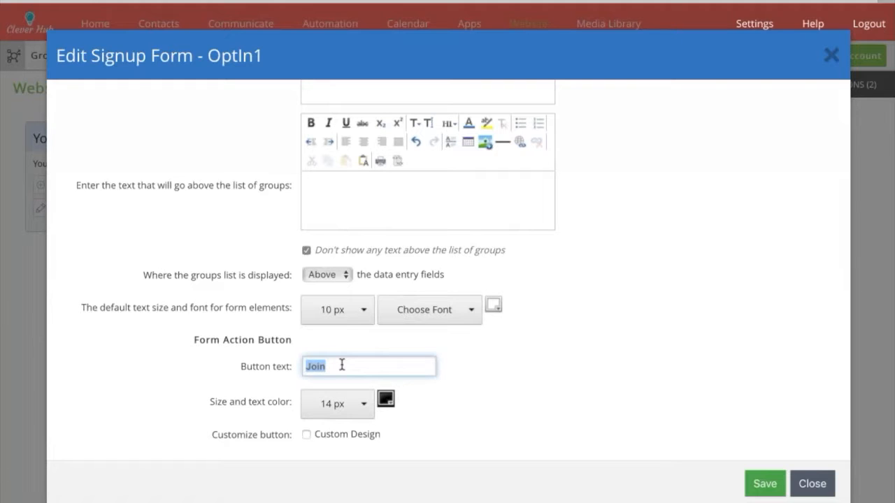
type("sing up")
key("BackSpace")
key("BackSpace")
key("BackSpace")
key("BackSpace")
key("BackSpace")
key("BackSpace")
type("ig")
key("BackSpace")
key("BackSpace")
type("end It")
double_click(342, 365)
key("Tab")
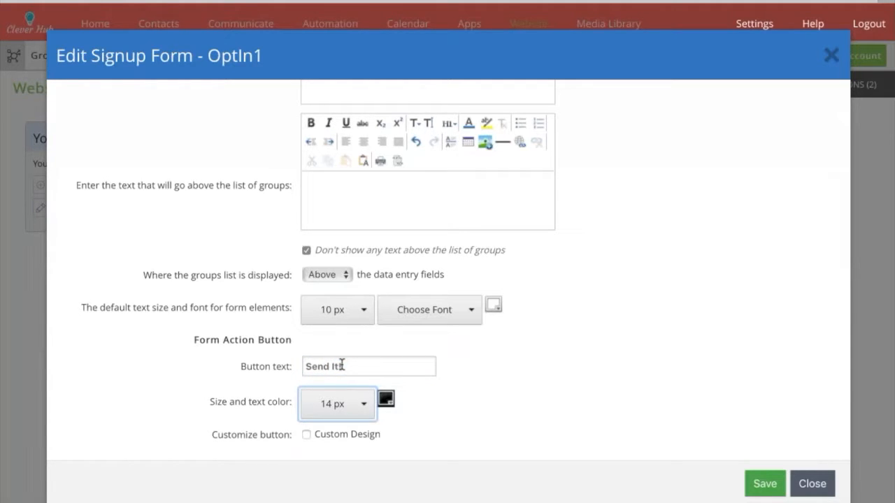
Make the button text white (ffffff) and save the form.
left_click(390, 403)
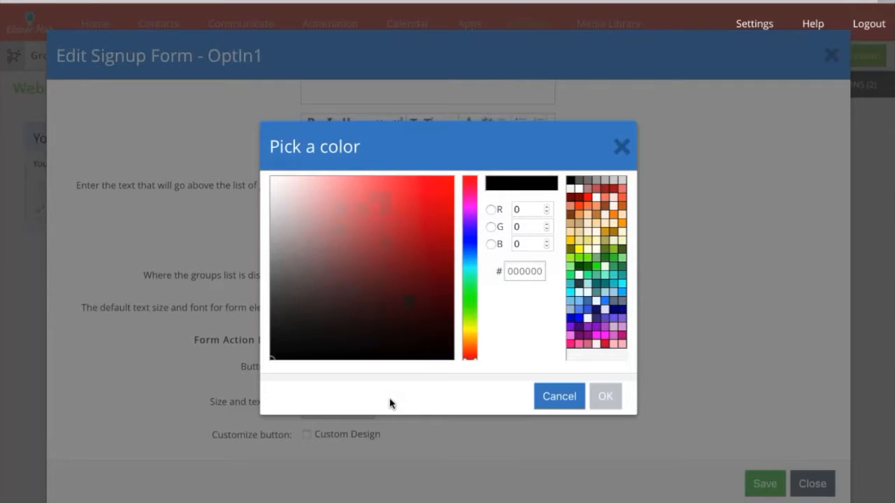
left_click(579, 188)
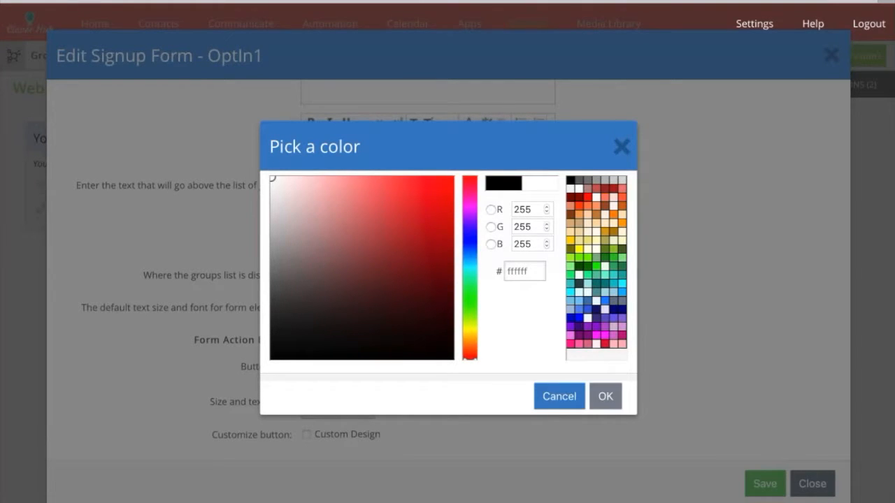
left_click(605, 400)
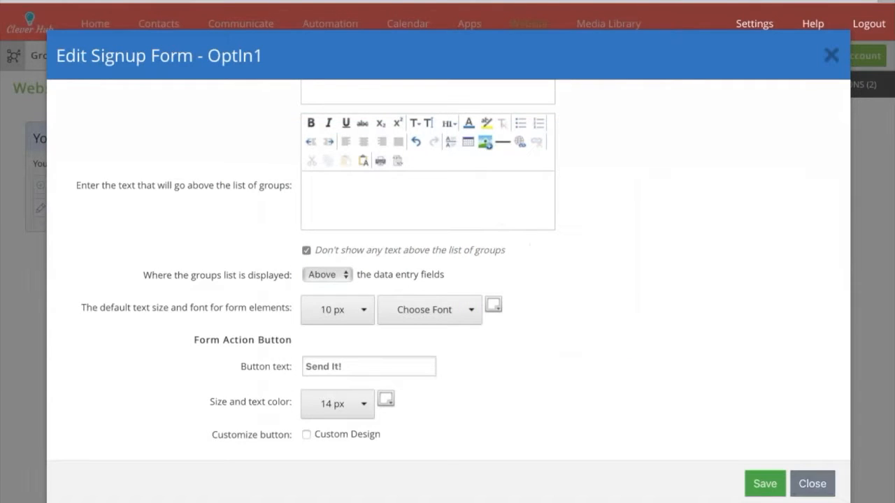
left_click(766, 480)
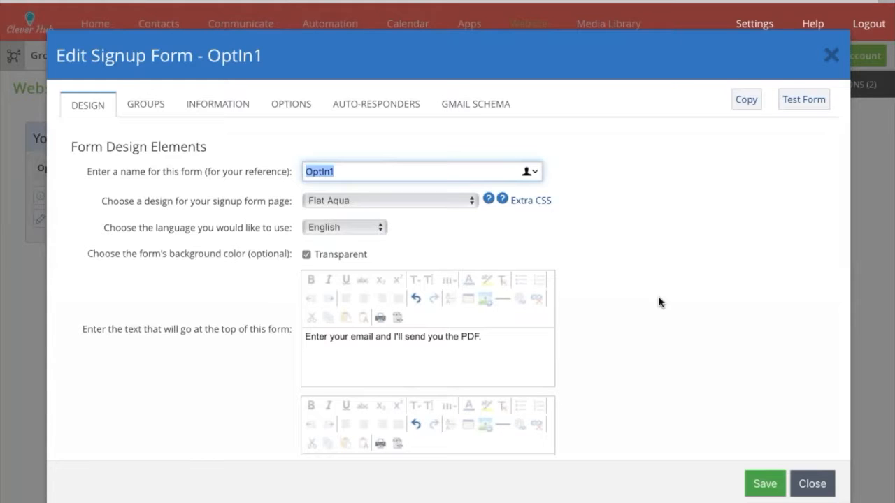
Test the OptIn1 form in a new tab, then return to the editor tab.
left_click(804, 99)
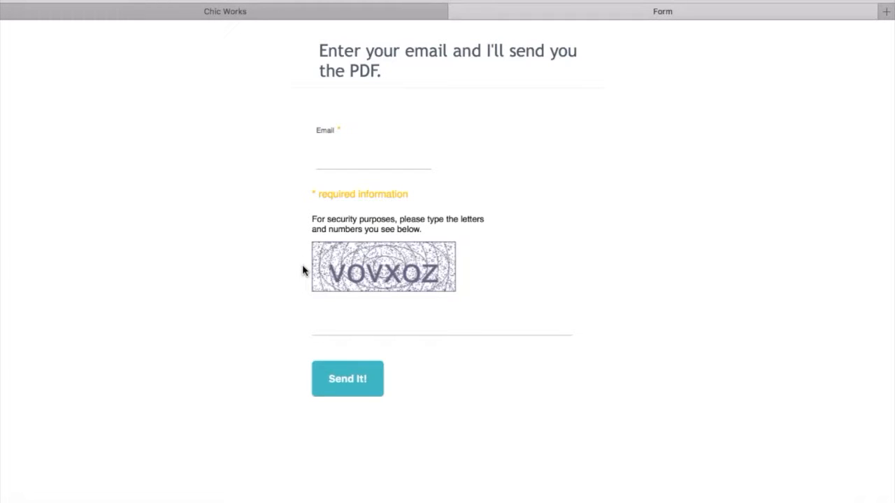
left_click(257, 14)
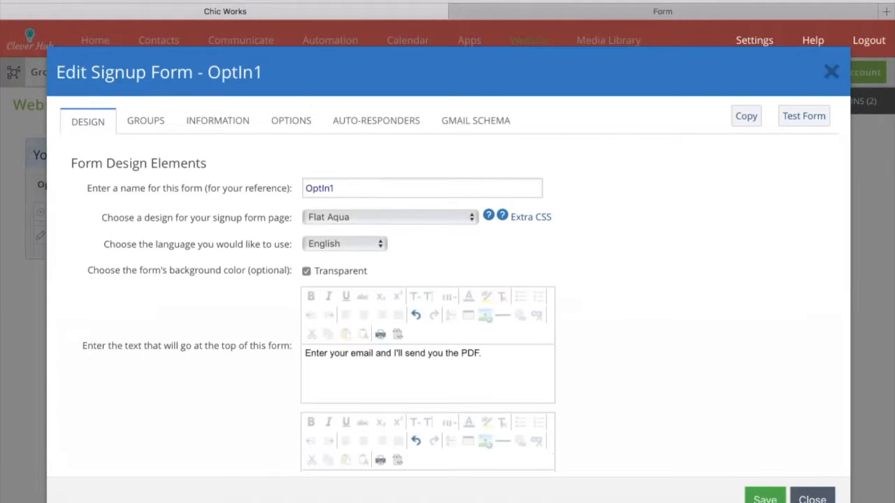
Set the default text to 16 px tahoma and save the form.
scroll(448, 283, "down", 5)
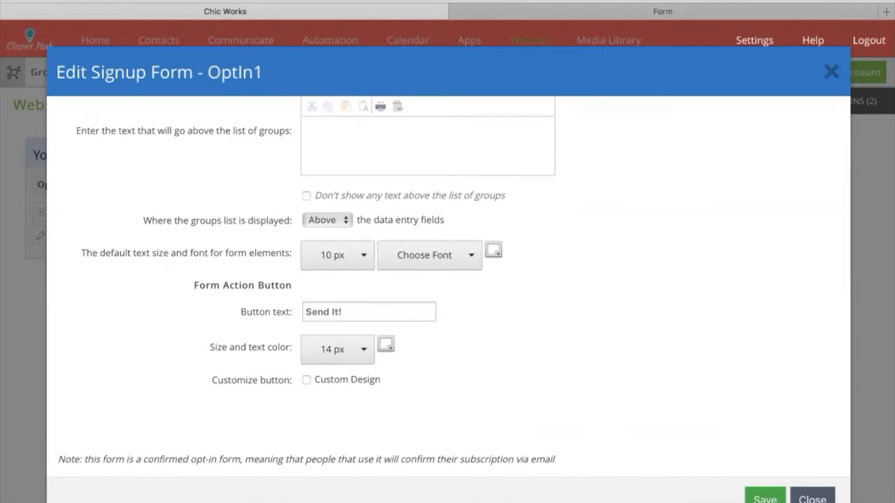
left_click(337, 255)
left_click(322, 334)
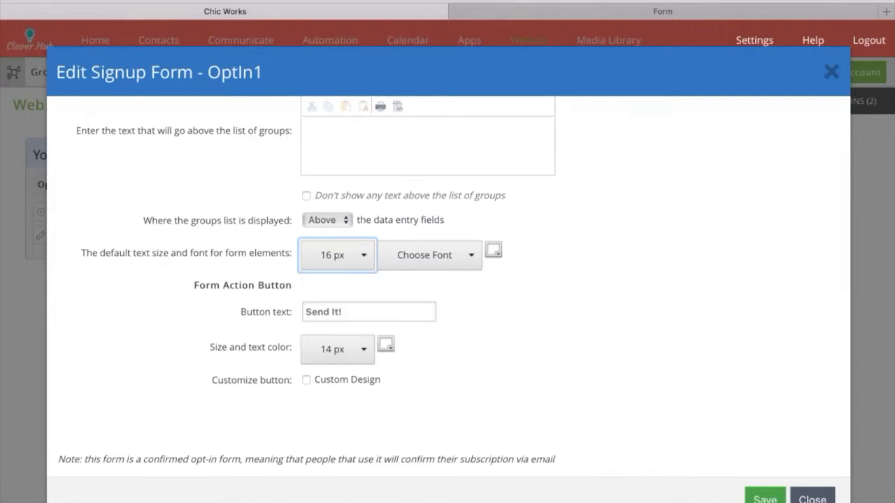
left_click(449, 256)
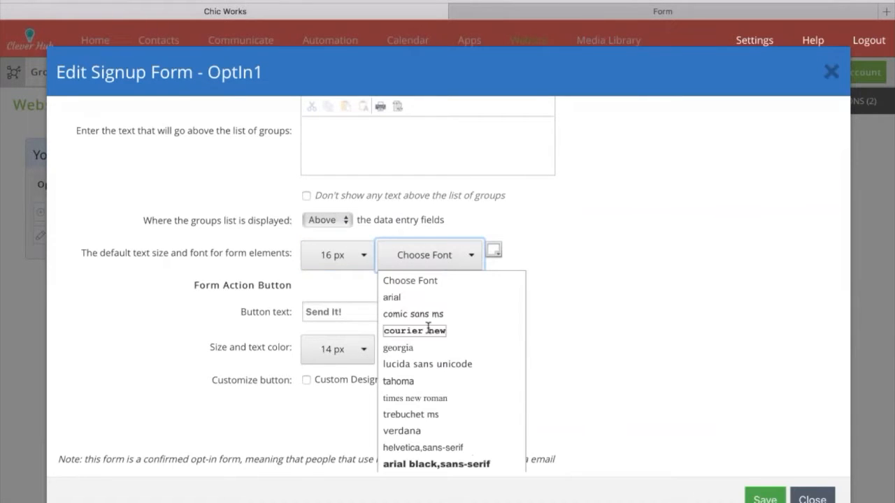
scroll(419, 328, "down", 1)
left_click(398, 334)
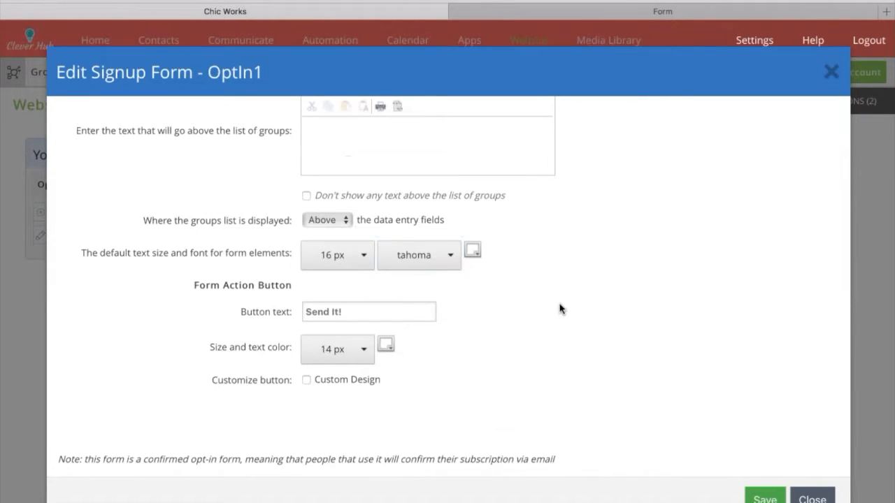
left_click(764, 497)
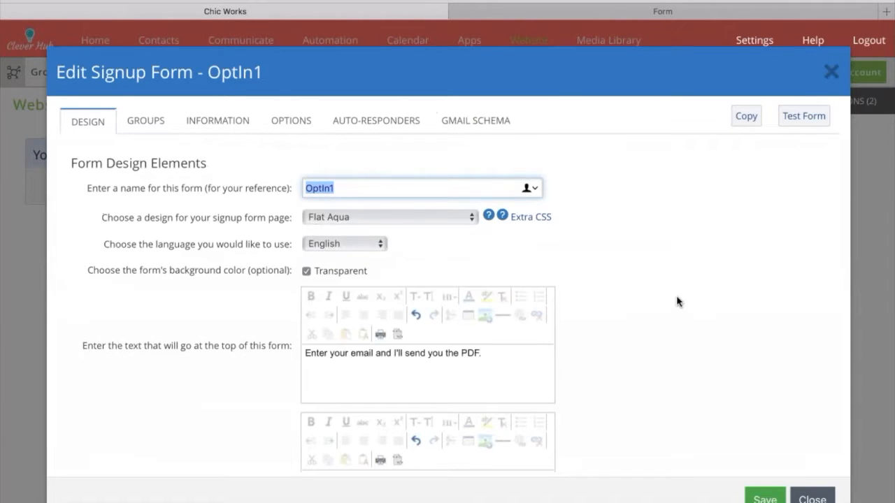
Preview the updated form, then close both form preview tabs.
left_click(803, 115)
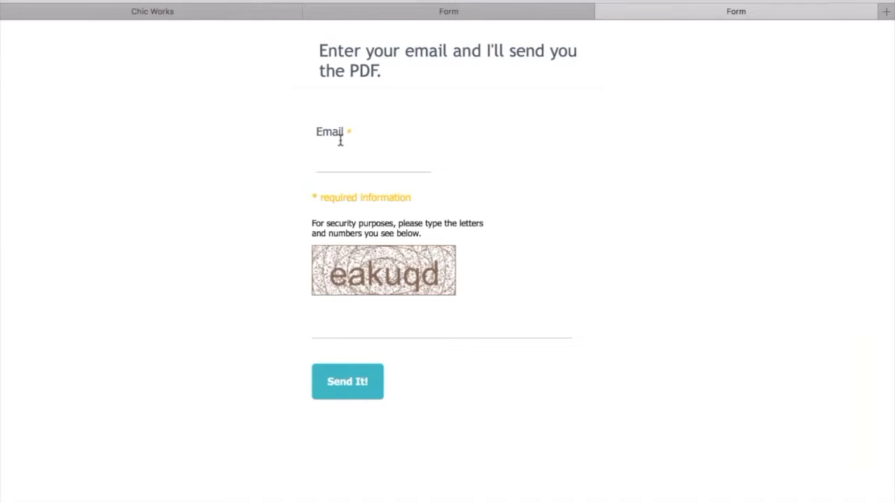
left_click(599, 11)
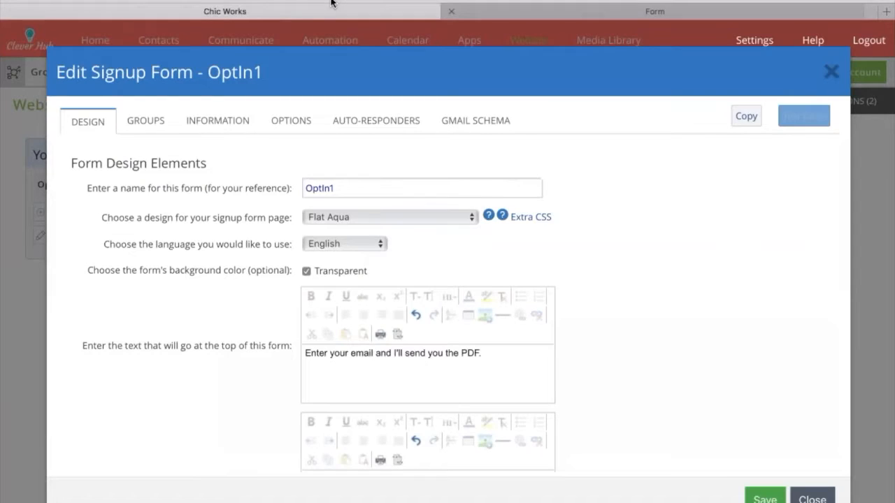
left_click(457, 12)
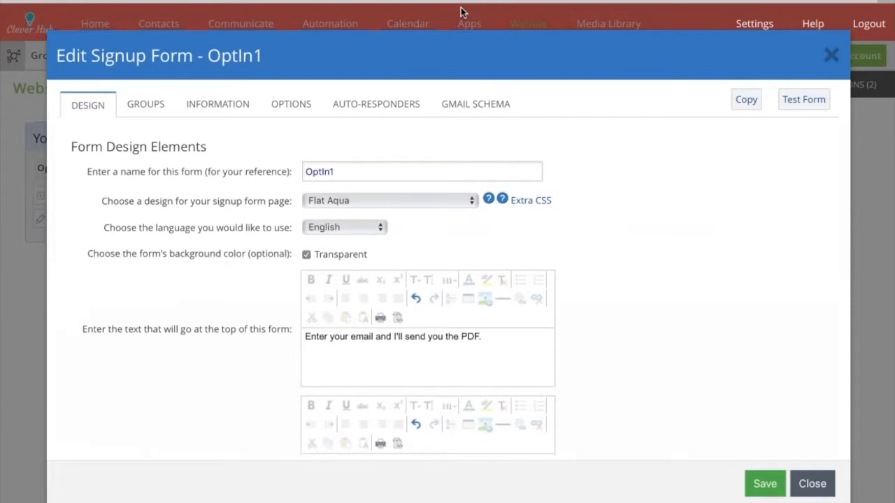
Set Security vs Ease to 'Ease - Easiest to Use (no Captcha)' and save the form.
left_click(170, 104)
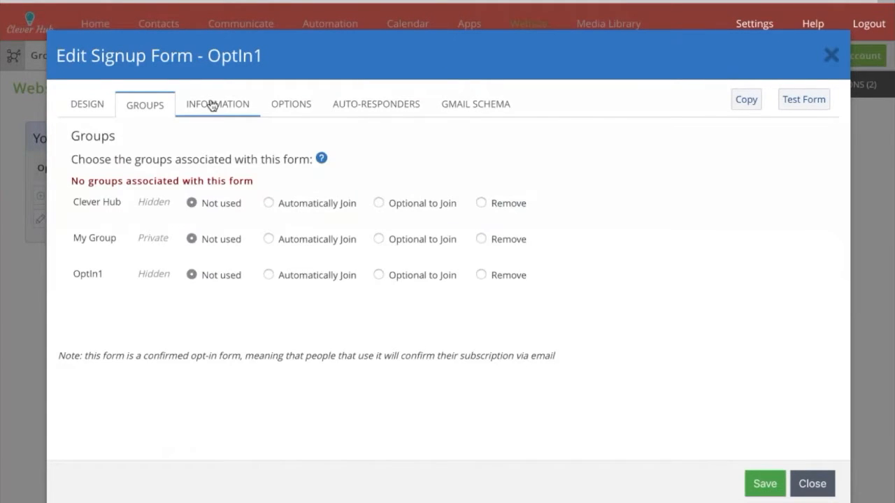
left_click(297, 111)
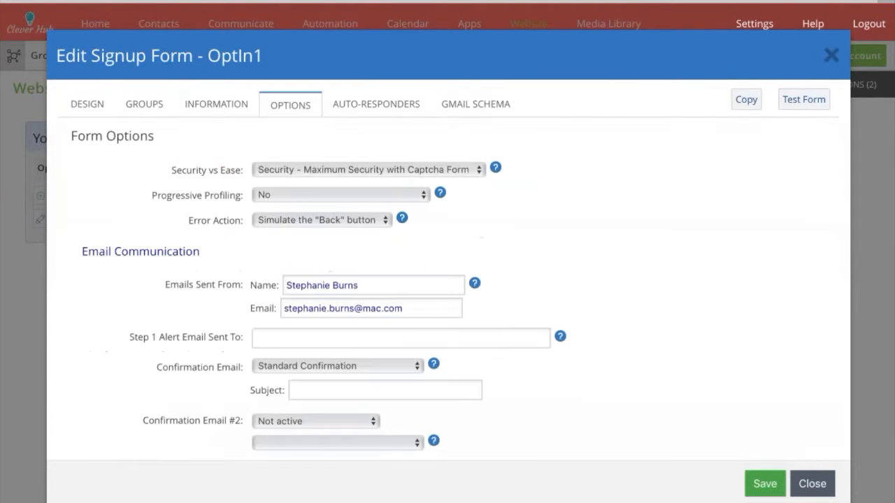
left_click(301, 176)
left_click(266, 173)
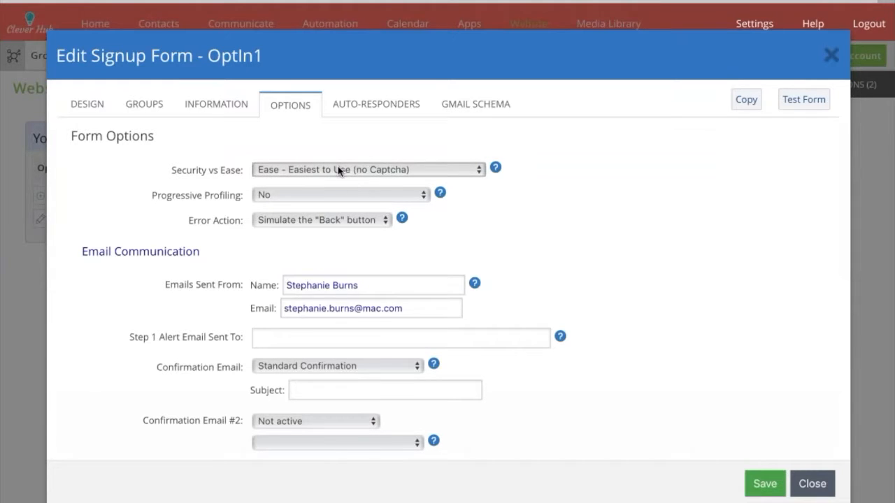
left_click(764, 483)
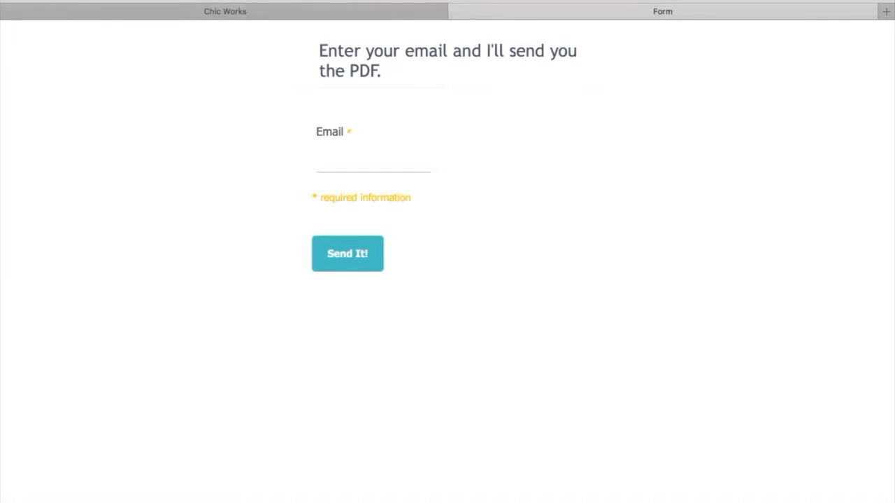
Back in the editor tab, show the GROUPS settings of the OptIn1 form.
left_click(221, 11)
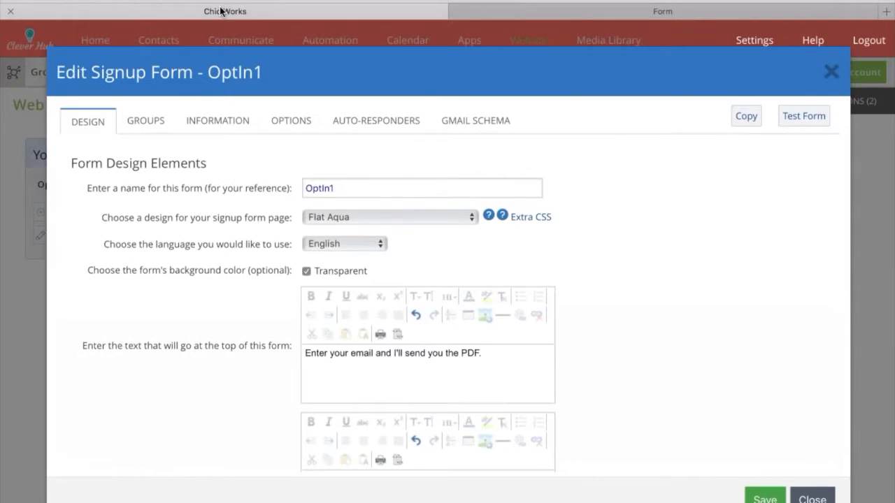
scroll(447, 280, "down", 7)
scroll(447, 279, "up", 2)
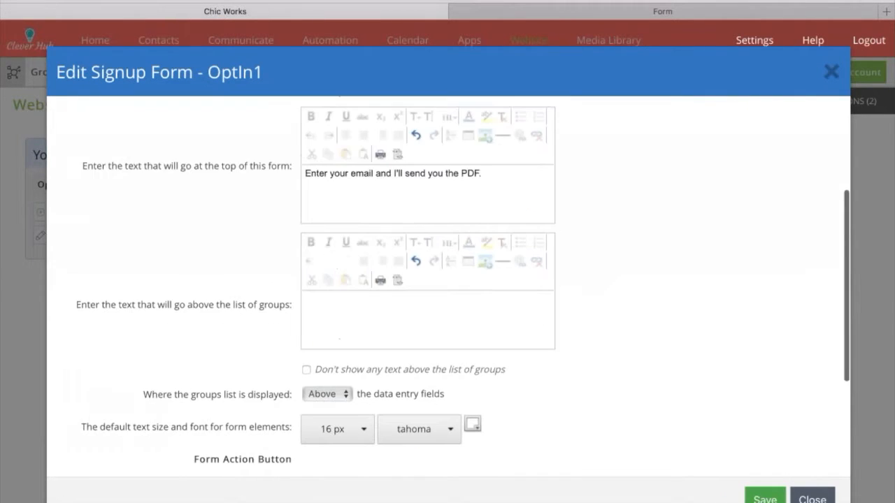
scroll(447, 279, "up", 5)
left_click(144, 121)
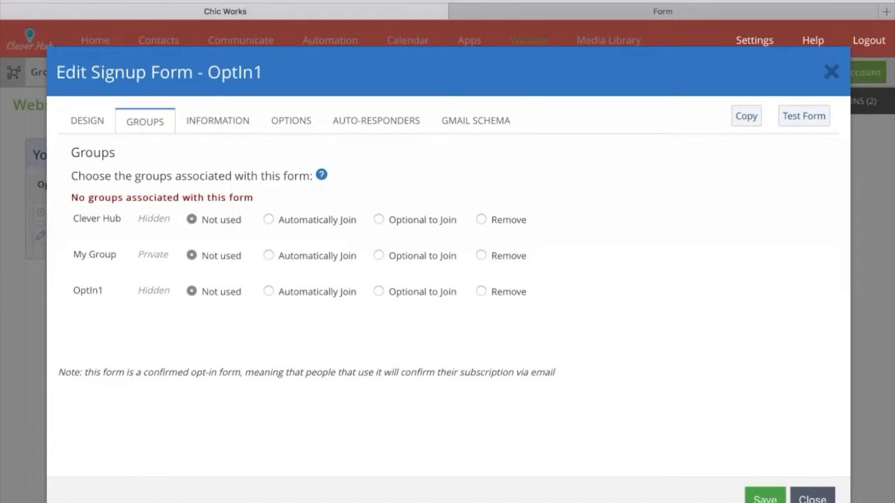
Set both the OptIn1 and Clever Hub groups to Automatically Join for new signups.
left_click(271, 292)
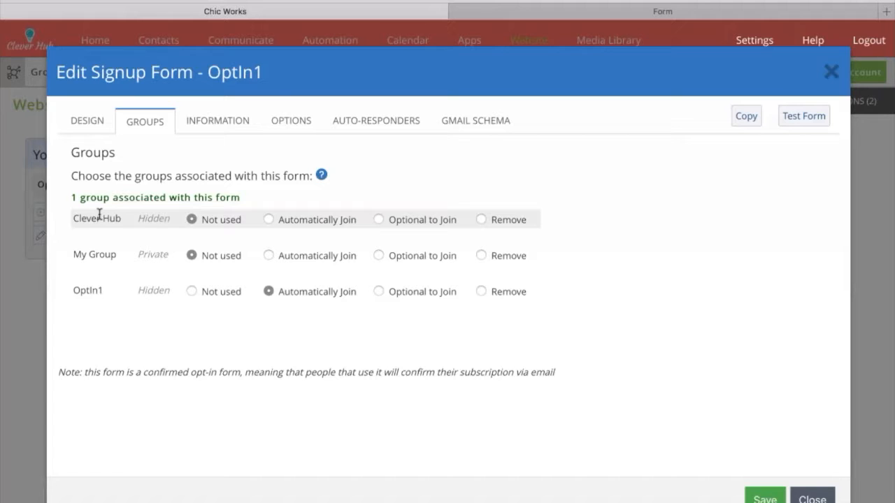
left_click(268, 221)
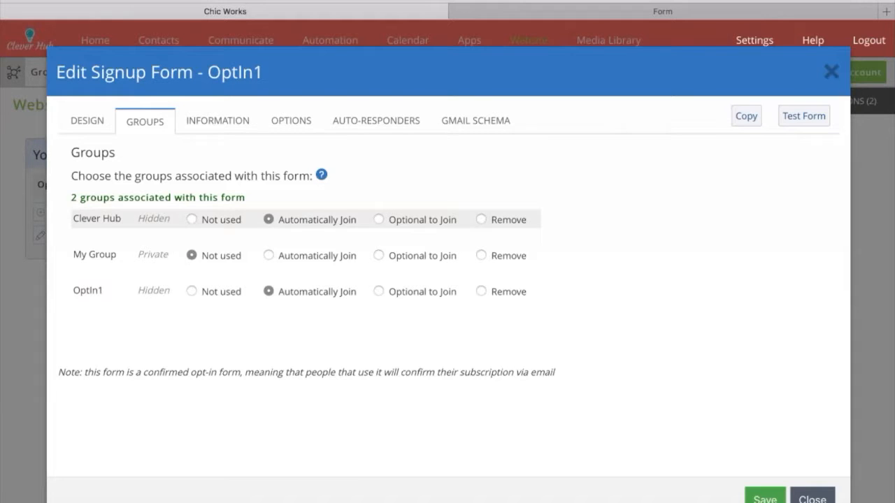
left_click(218, 120)
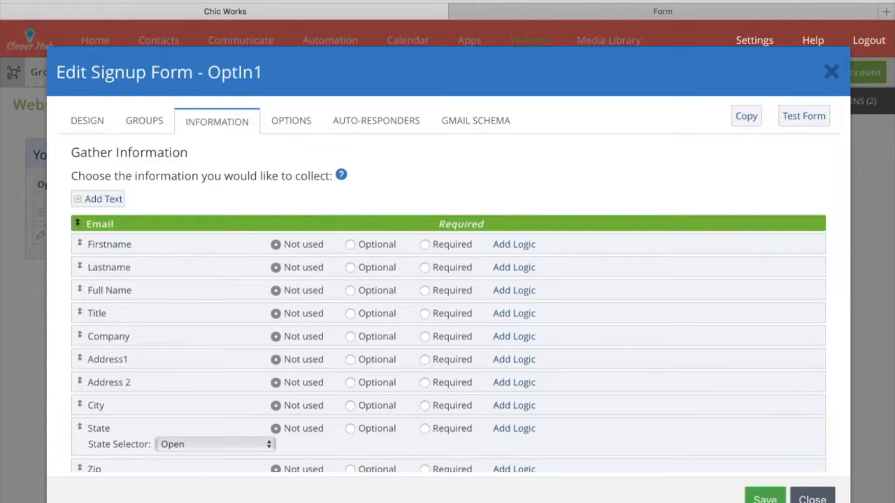
Mark the Firstname row as Required on OptIn1 and save the form.
scroll(448, 315, "down", 8)
scroll(447, 315, "up", 5)
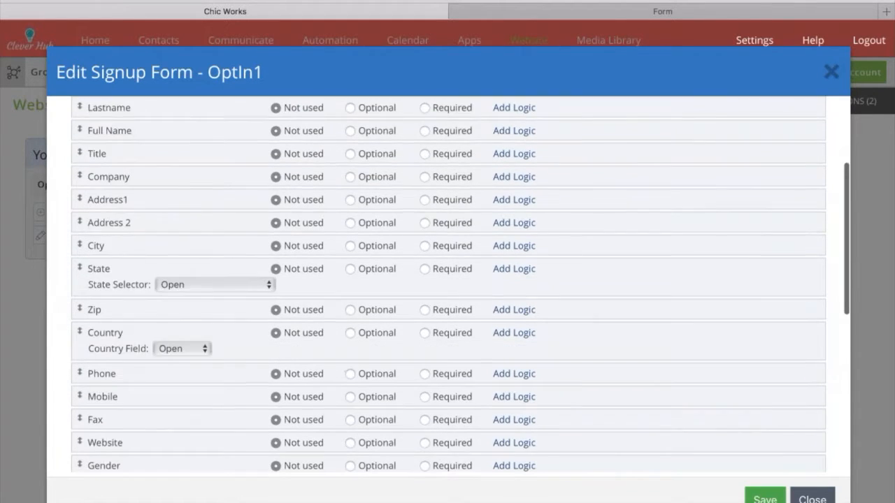
scroll(372, 234, "up", 3)
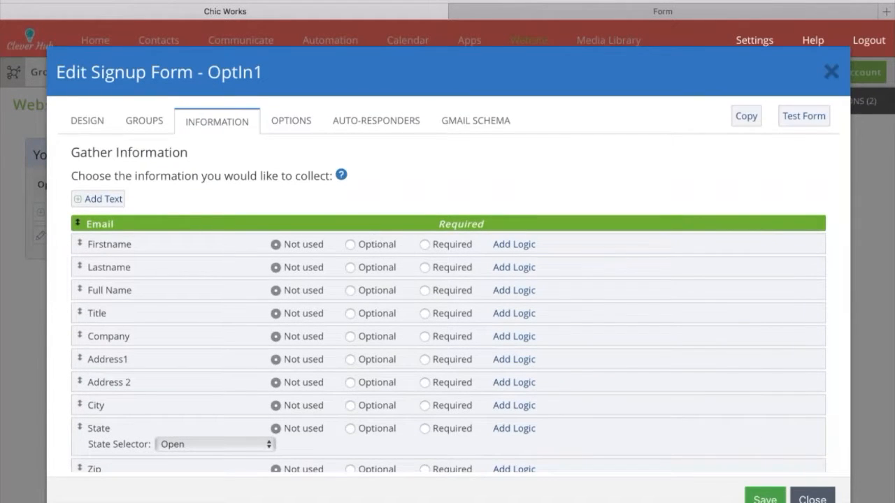
left_click(425, 245)
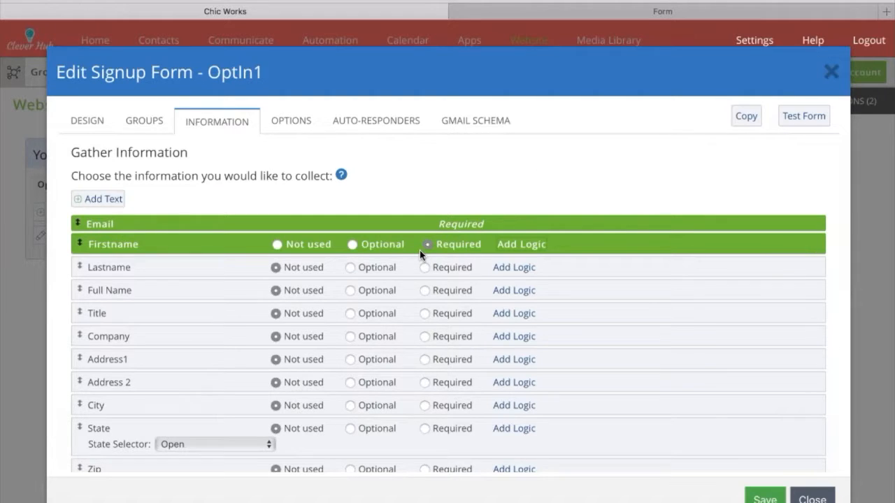
left_click(764, 498)
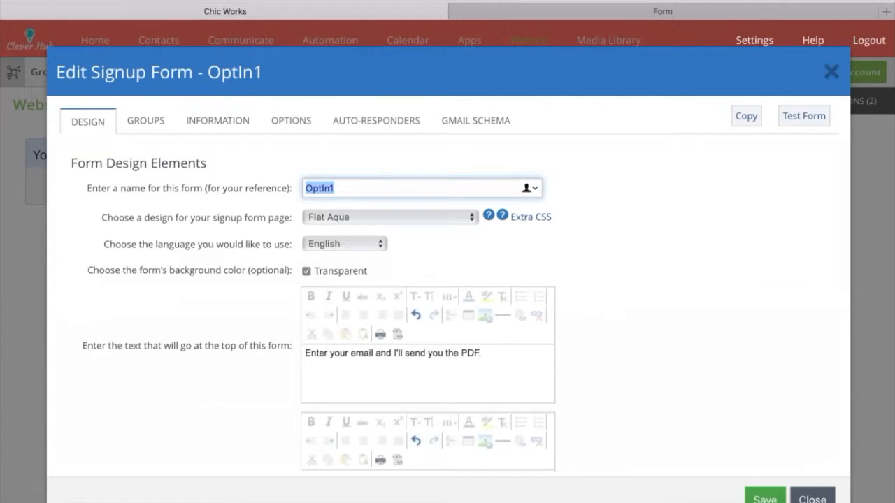
Test OptIn1 with required Email and First Name, close both previews, and show Form Options.
left_click(804, 116)
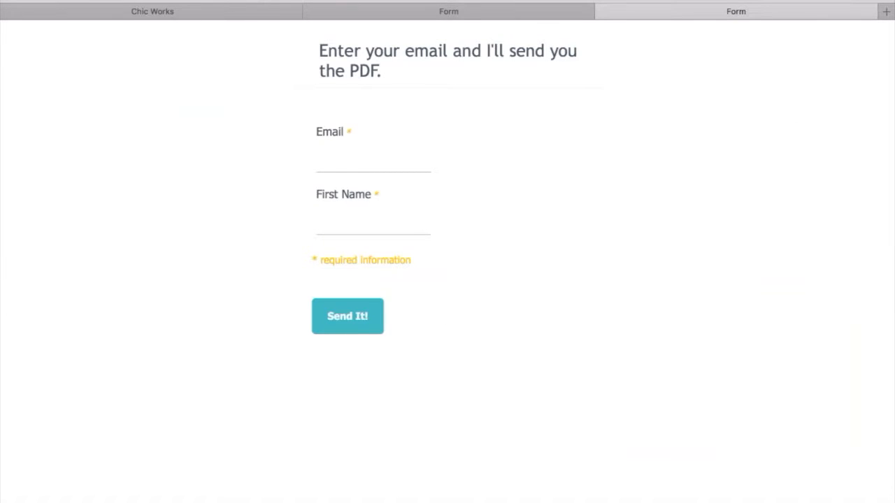
left_click(311, 11)
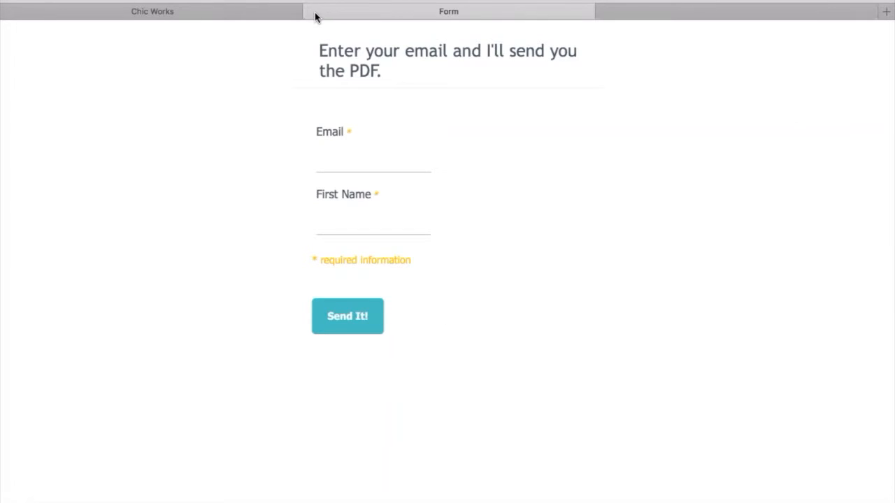
left_click(312, 11)
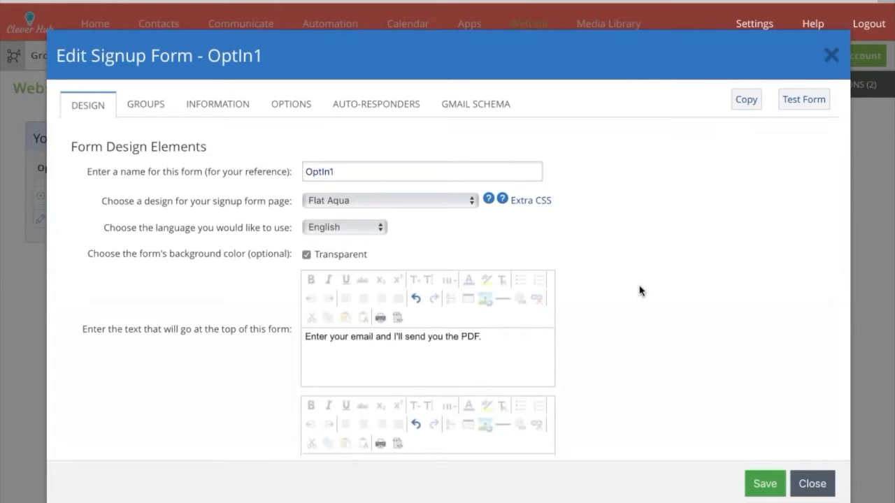
left_click(290, 104)
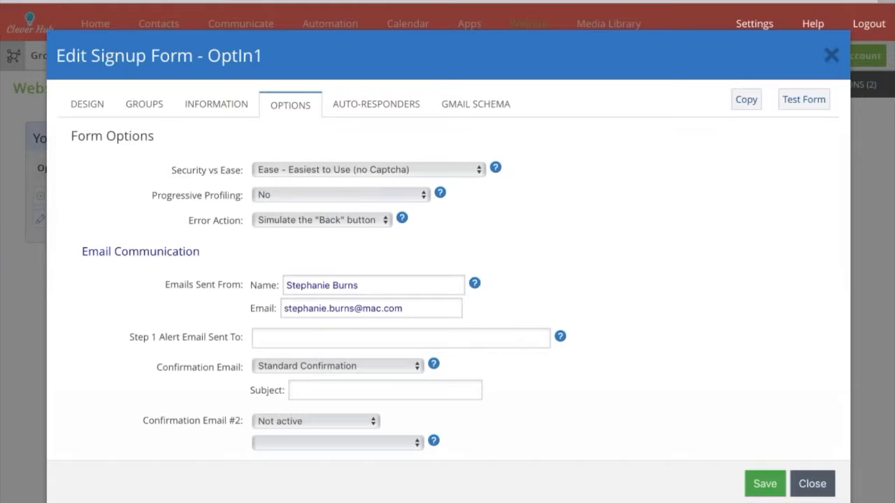
left_click(264, 190)
left_click(307, 203)
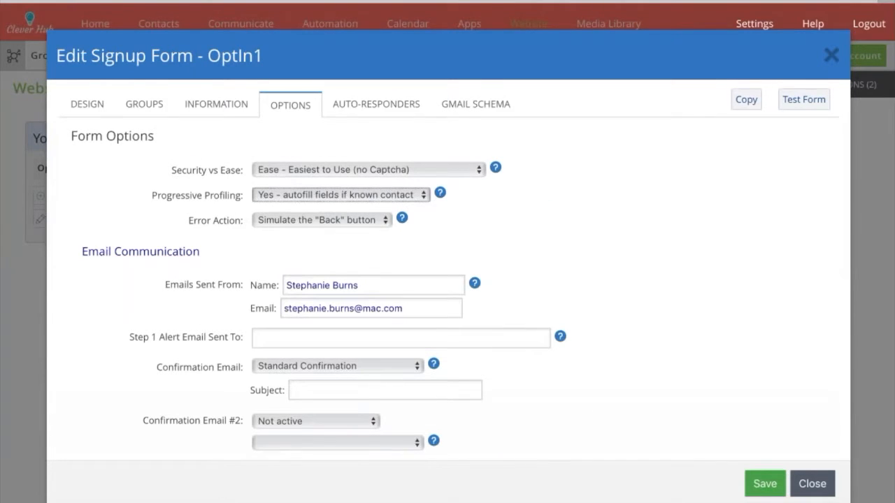
scroll(176, 151, "down", 4)
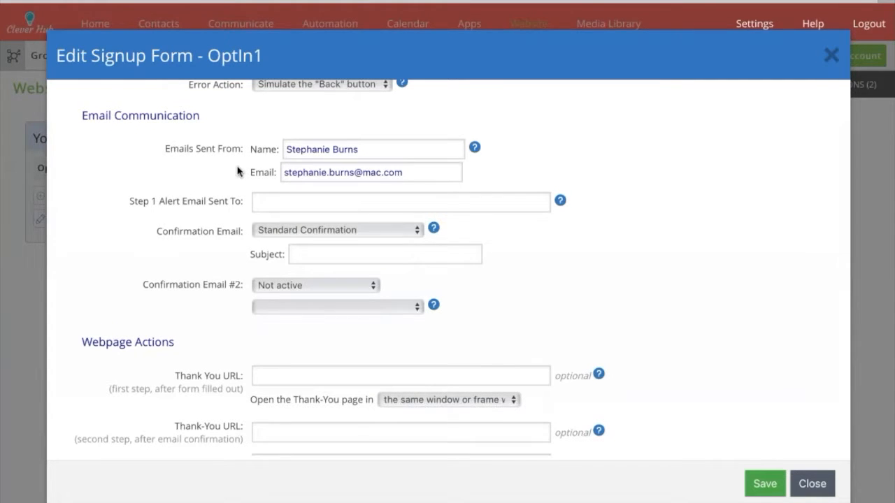
Replace the Emails Sent From address with the company clever-hub.com address, fixing the typo.
triple_click(339, 177)
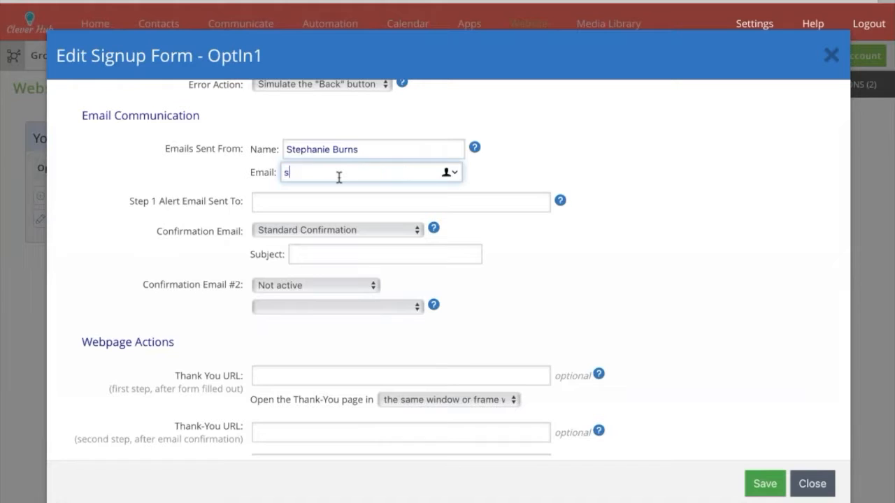
left_click(598, 141)
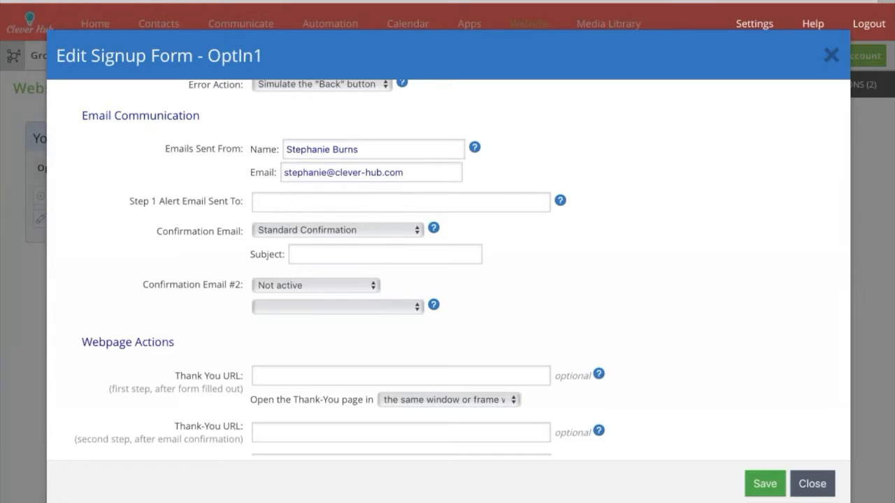
Enter the company clever-hub.com email address as the Step 1 Alert Email recipient.
left_click(283, 203)
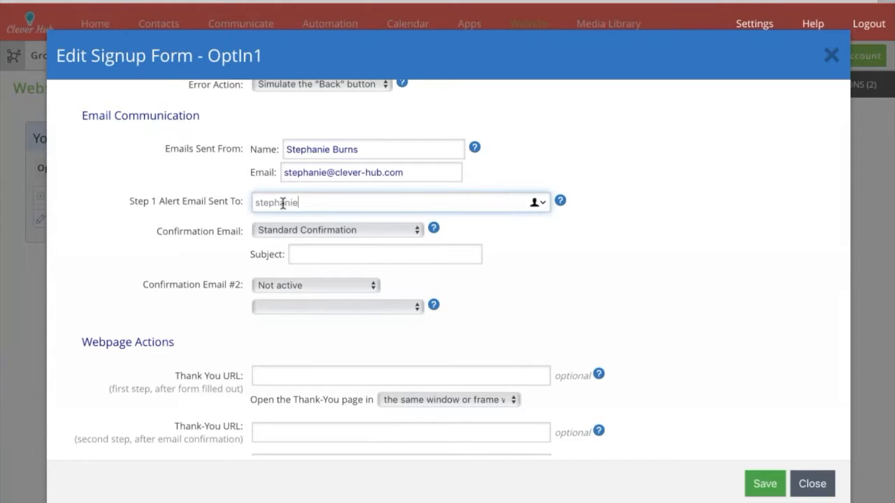
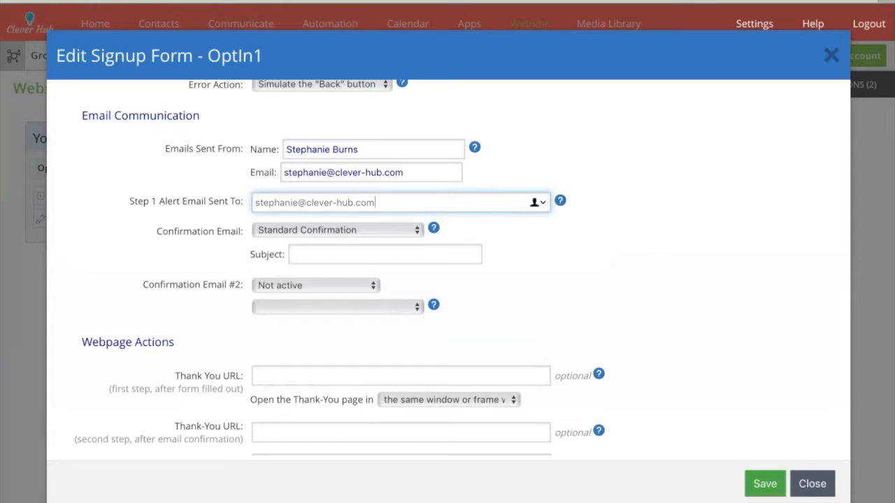
mouse_move(434, 230)
Check the first- and second-step Thank You URL fields under Webpage Actions, leaving them empty.
scroll(163, 224, "down", 5)
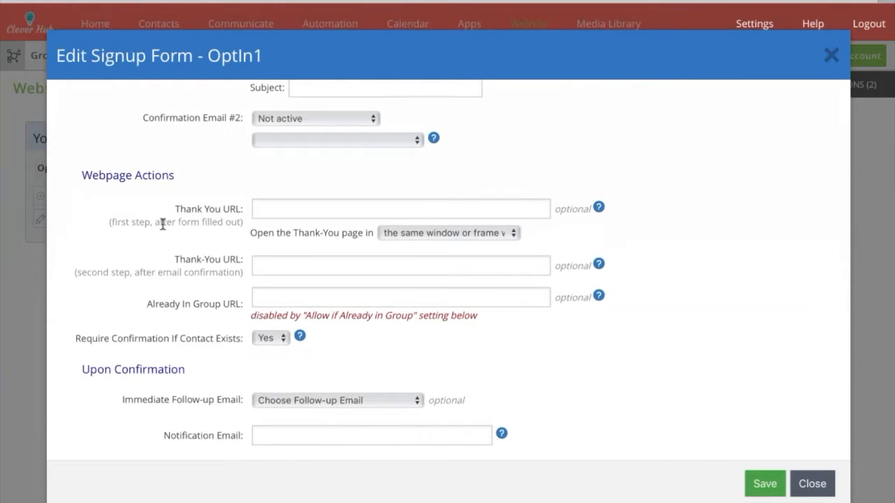
left_click(272, 210)
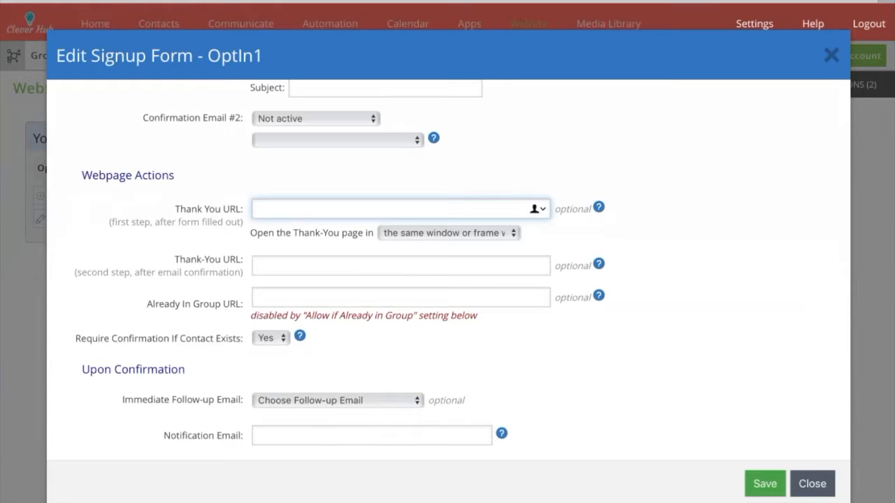
left_click(277, 267)
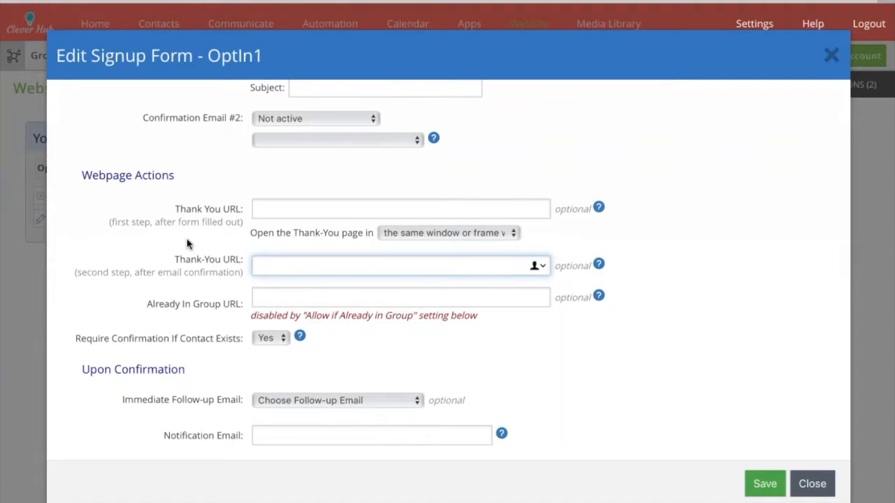
left_click(260, 208)
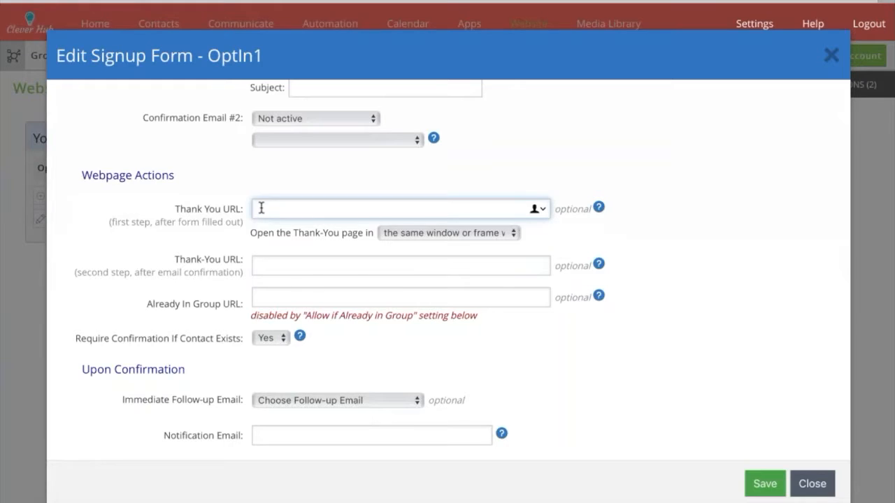
left_click(267, 260)
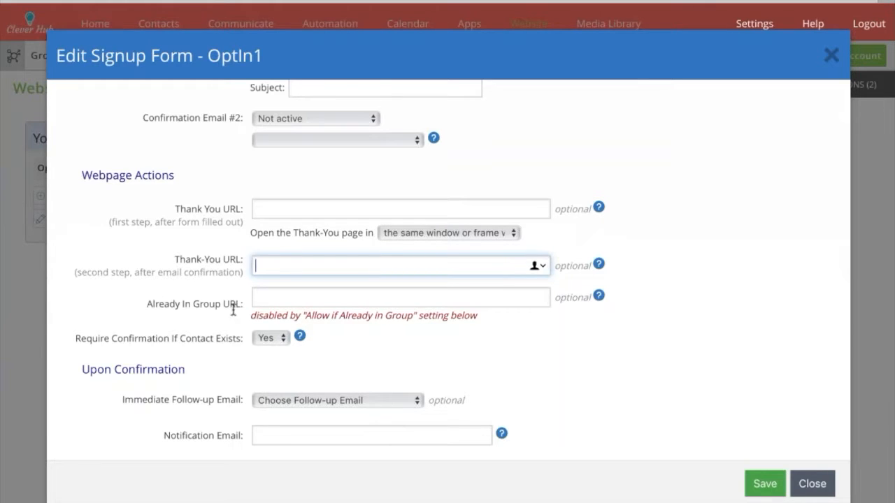
scroll(447, 279, "down", 2)
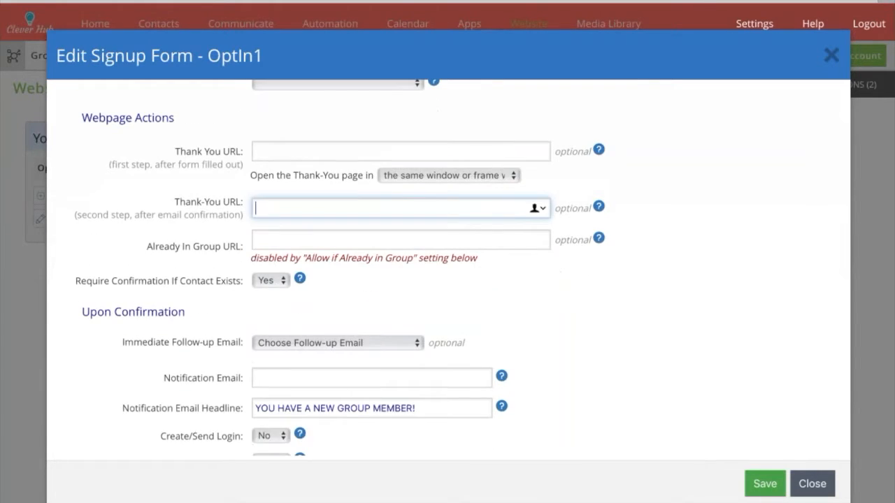
key("Tab")
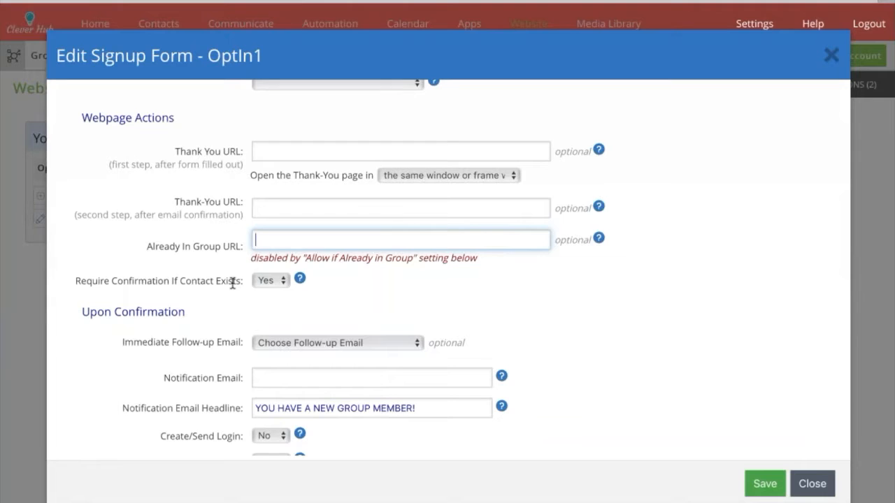
Set Require Confirmation If Contact Exists to No.
left_click(267, 296)
left_click(268, 298)
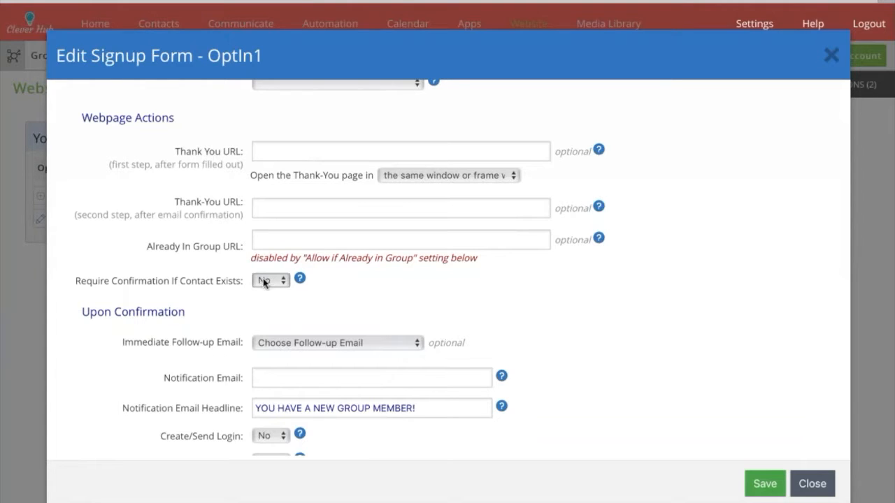
scroll(236, 325, "down", 3)
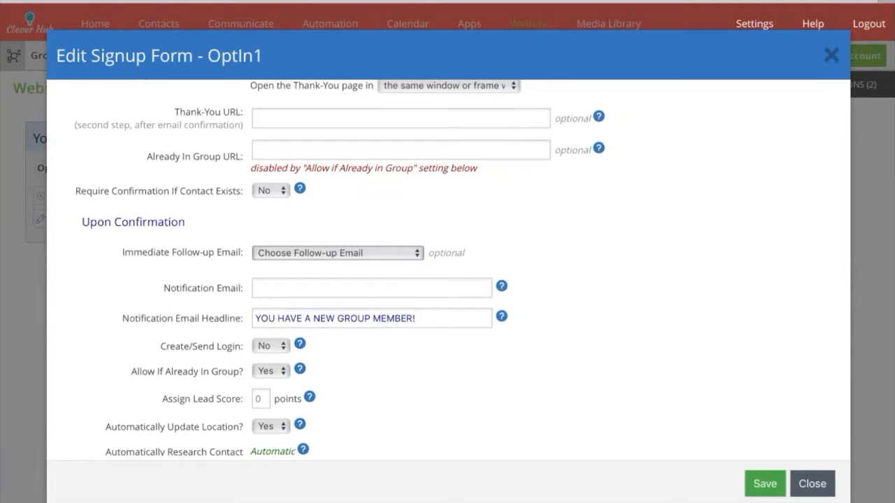
left_click(280, 283)
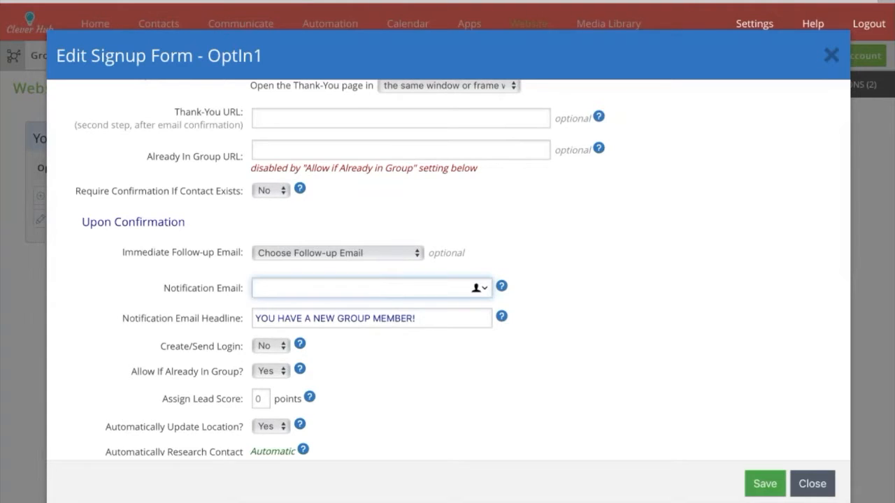
triple_click(300, 318)
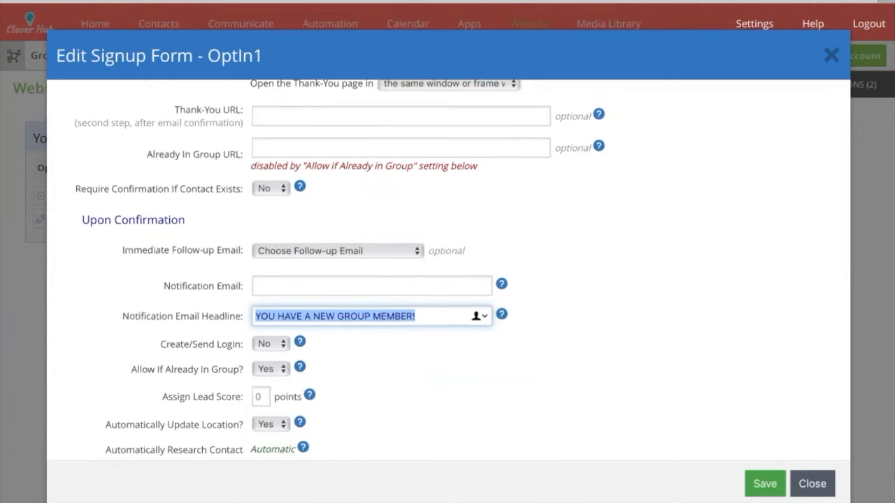
Switch Automatically Update Location? to No and save OptIn1's signup form settings.
scroll(325, 324, "down", 1)
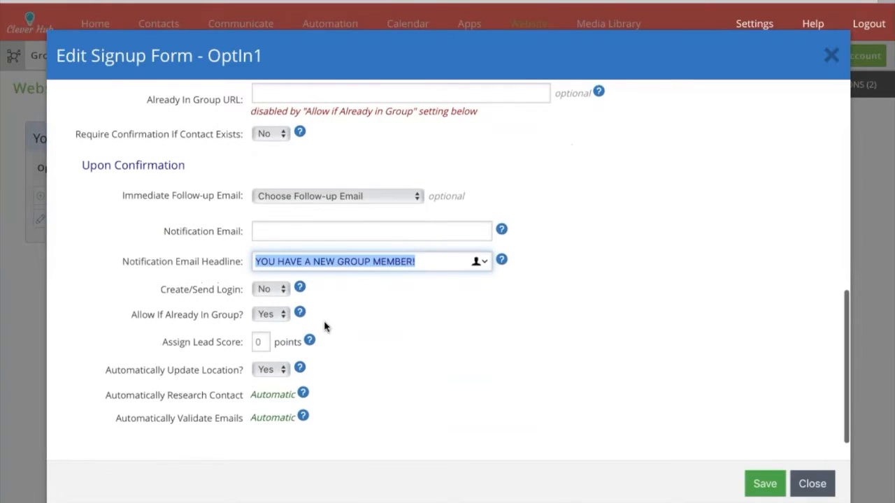
left_click(272, 395)
left_click(271, 369)
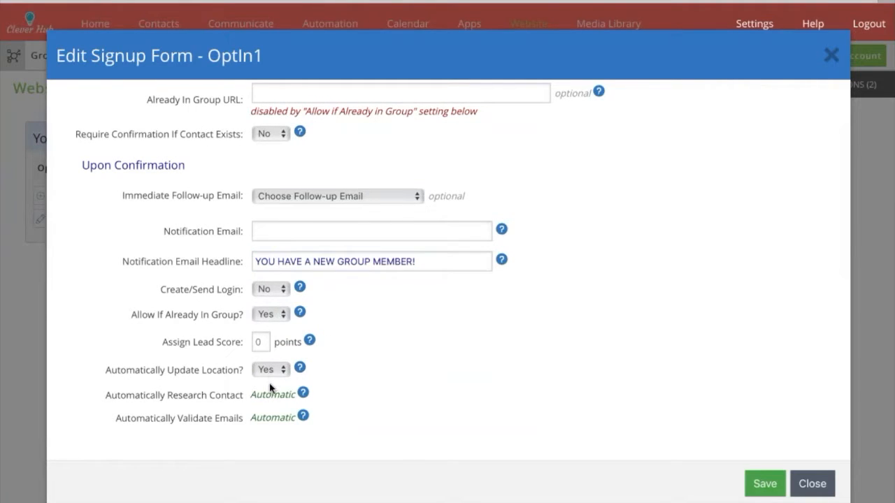
left_click(273, 389)
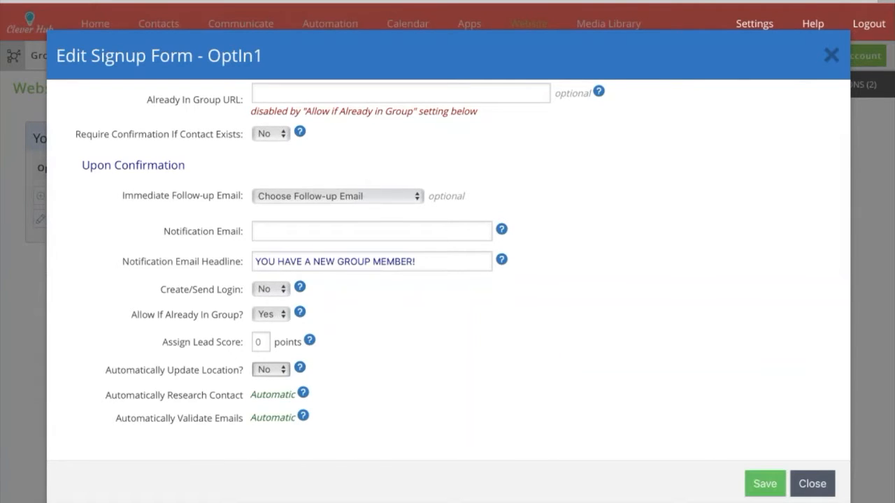
left_click(764, 484)
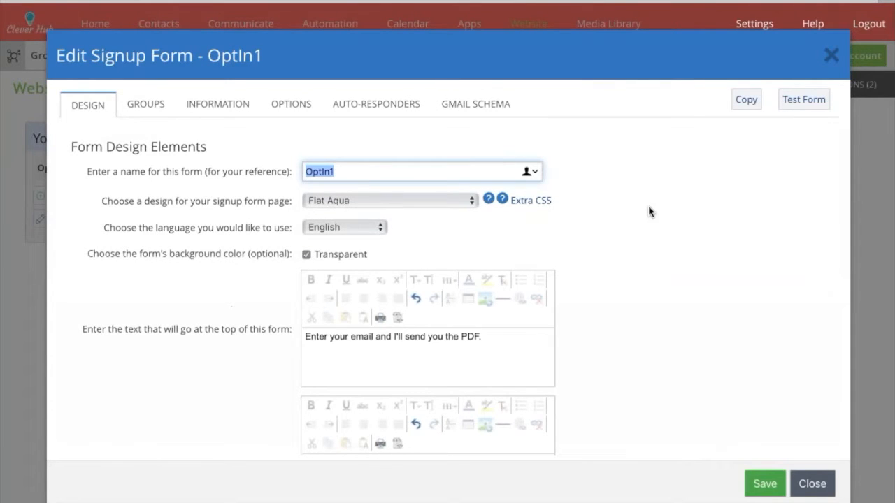
Look over the Auto-Responders and Gmail Schema settings, then launch a test copy of OptIn1.
left_click(362, 106)
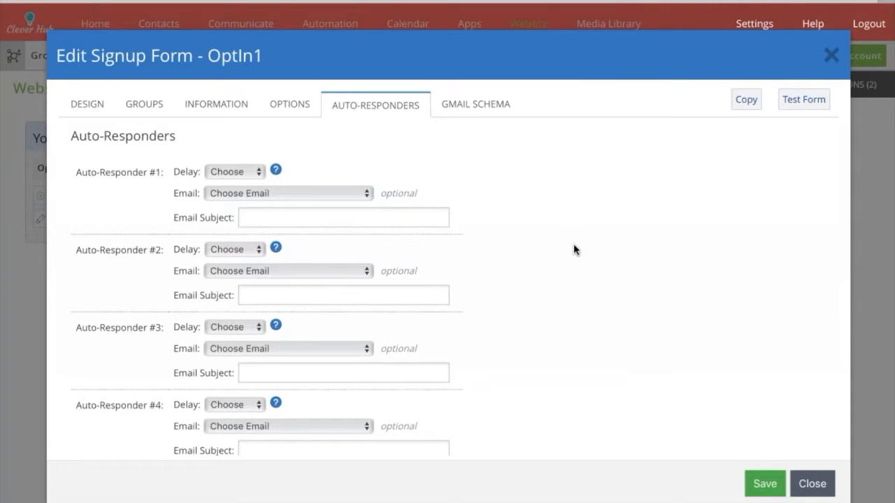
left_click(475, 104)
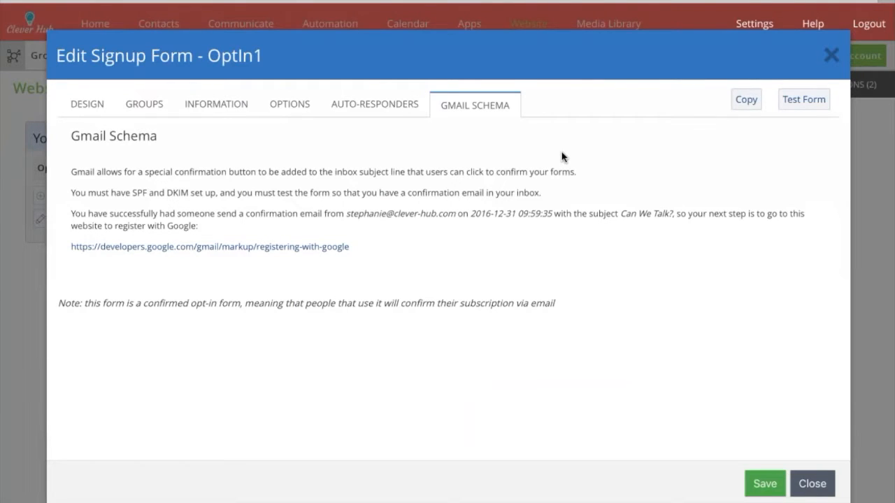
left_click(804, 99)
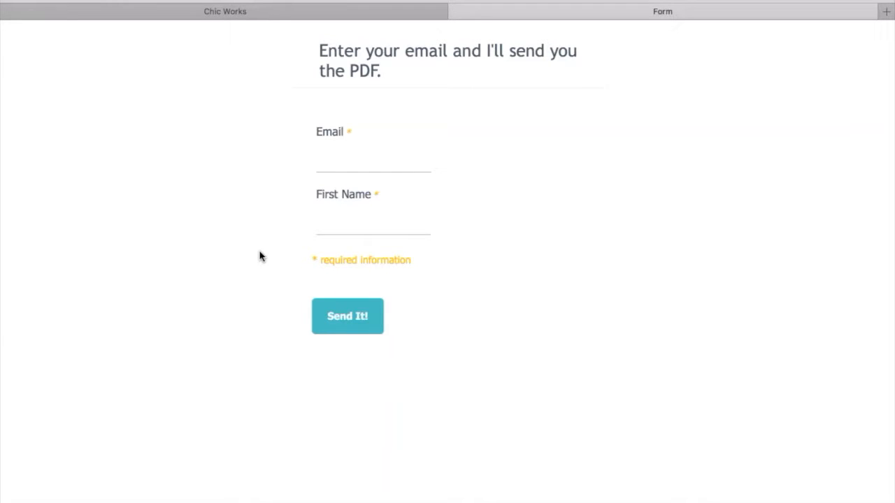
Back in the Chic Works tab, save OptIn1 once more and close its editor.
left_click(245, 13)
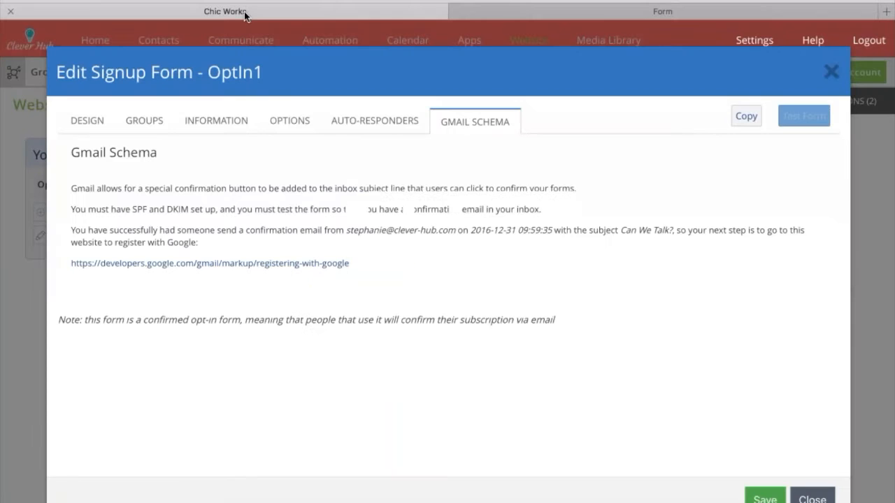
left_click(764, 501)
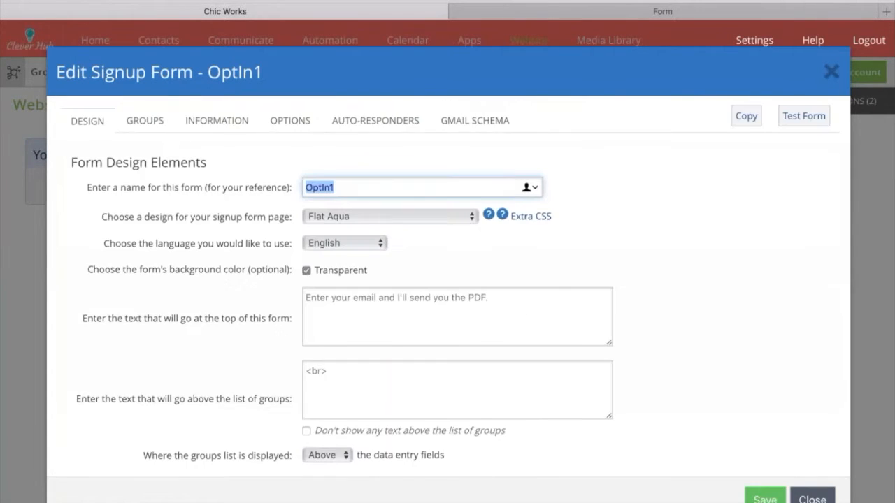
left_click(812, 499)
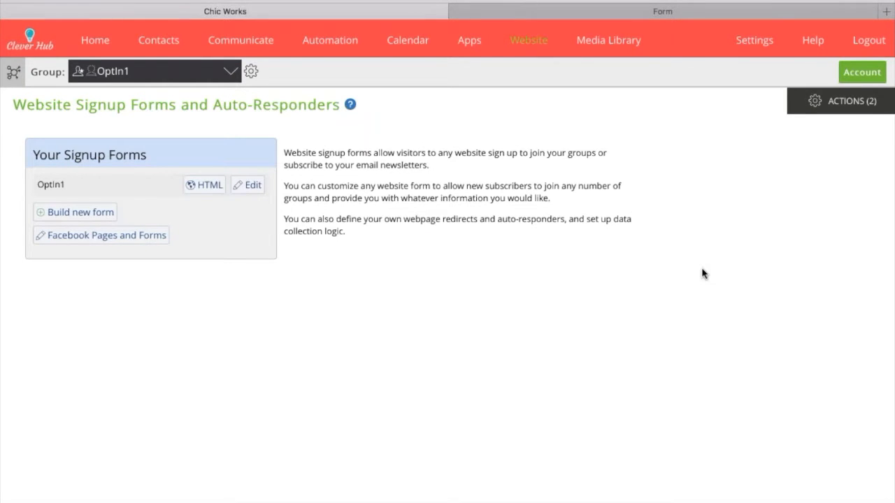
Display OptIn1's posting HTML, try the wider-version 'here' test link, and return to Chic Works.
left_click(202, 193)
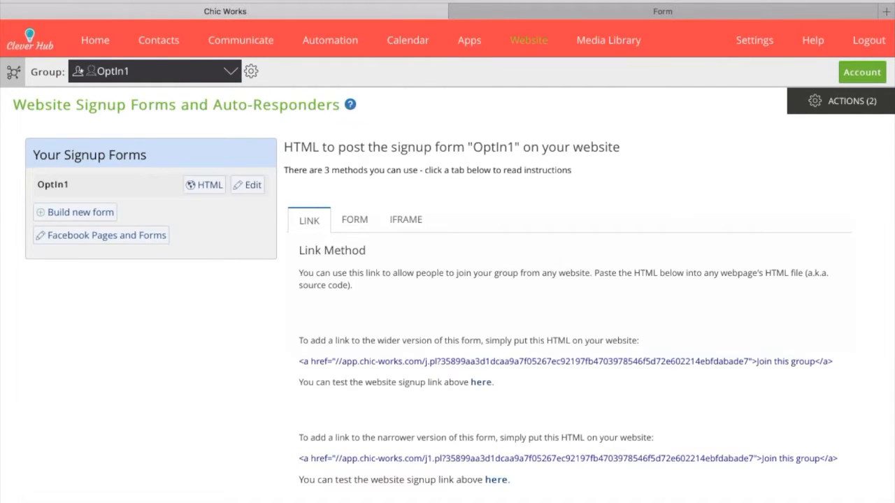
scroll(534, 247, "down", 1)
scroll(532, 246, "up", 1)
left_click(480, 382)
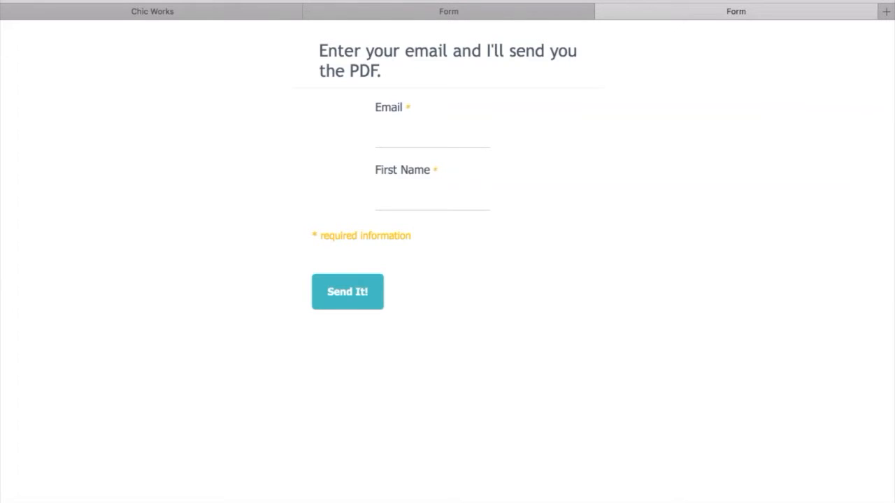
left_click(191, 15)
mouse_move(241, 39)
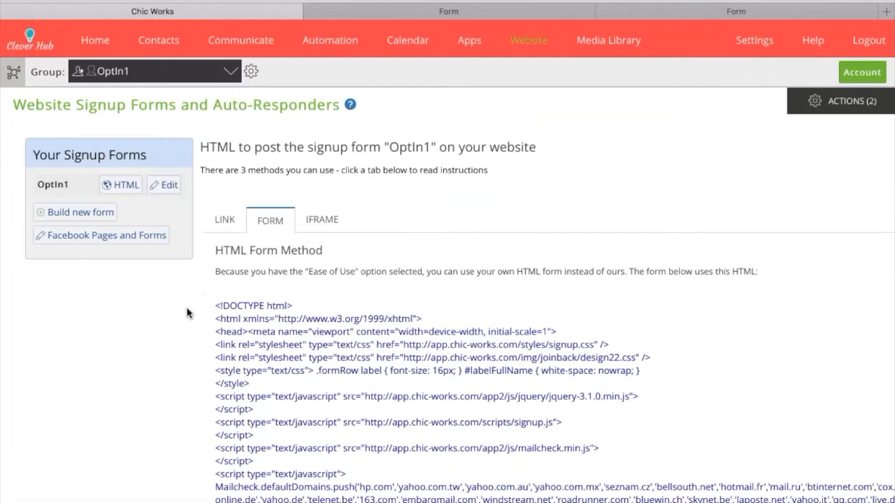
scroll(192, 308, "down", 2)
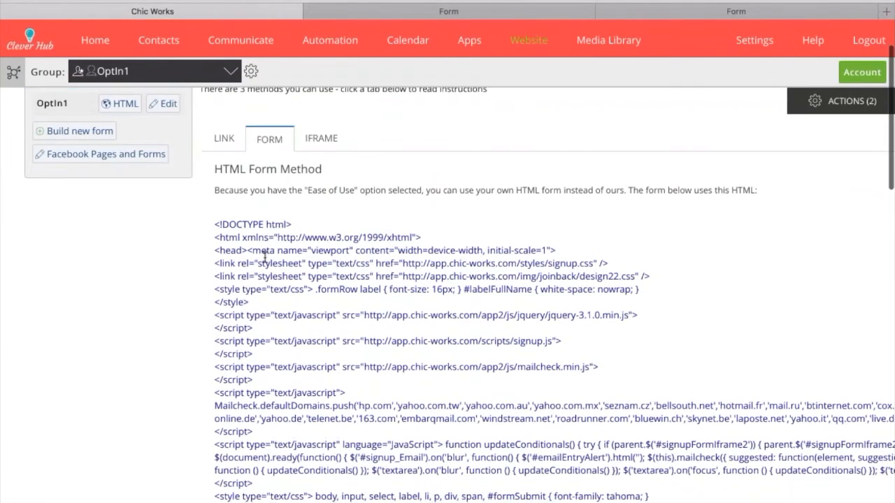
scroll(265, 255, "down", 10)
scroll(265, 257, "down", 12)
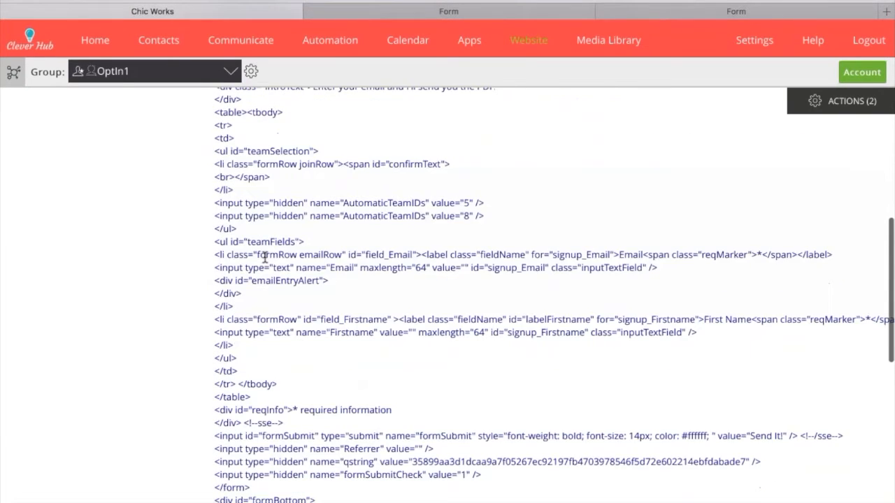
scroll(183, 335, "up", 20)
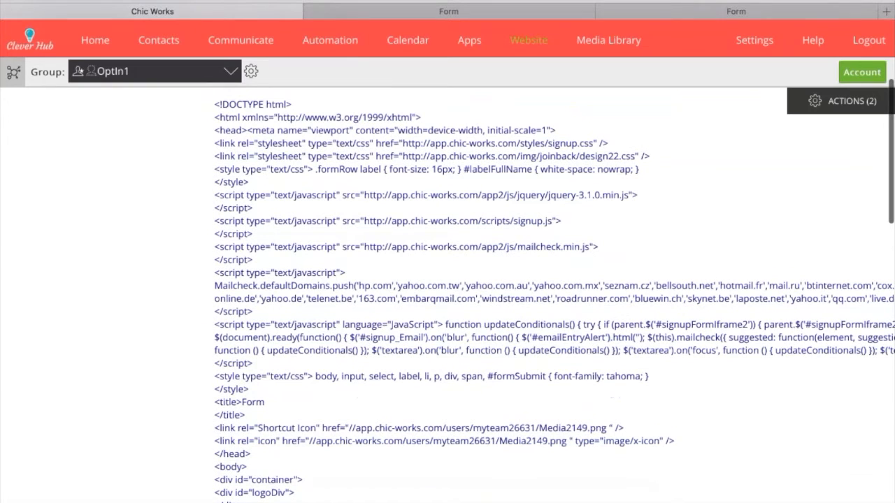
scroll(496, 380, "down", 2)
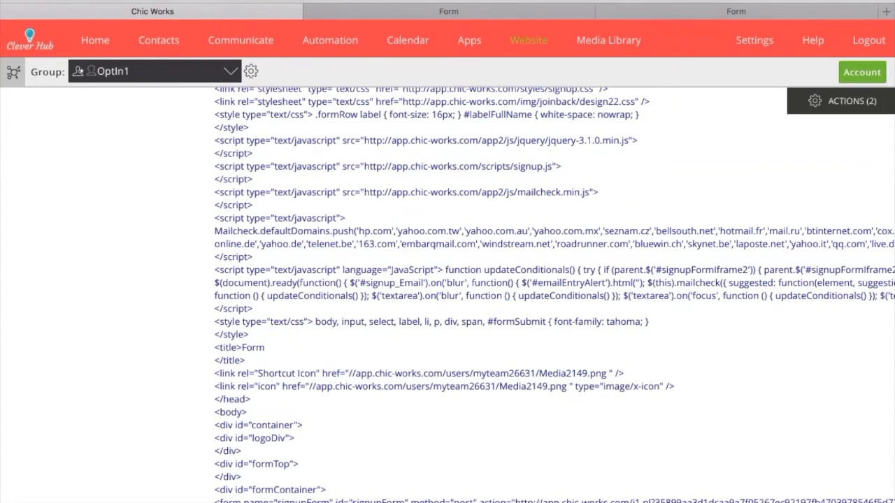
scroll(495, 379, "down", 8)
scroll(552, 295, "down", 3)
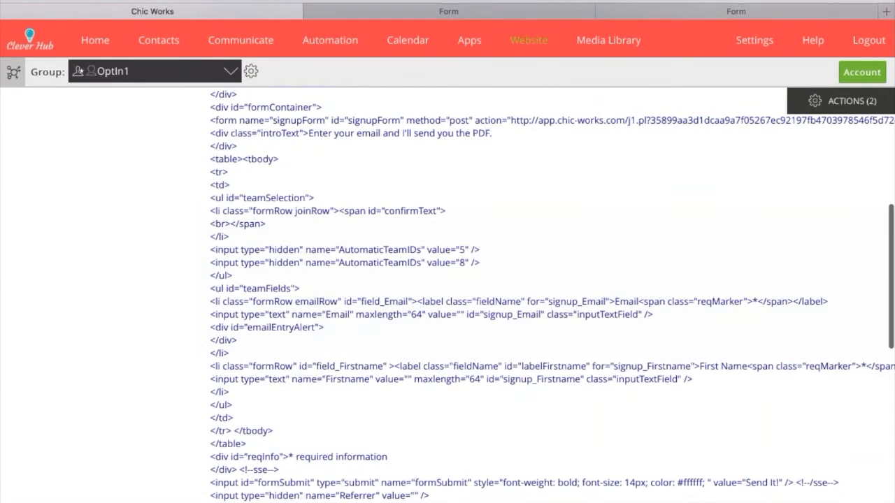
scroll(496, 294, "down", 2)
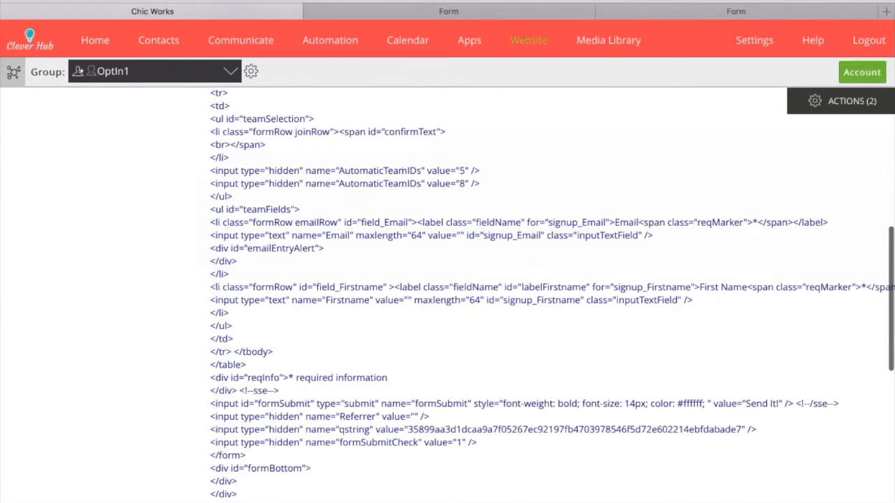
scroll(457, 299, "down", 2)
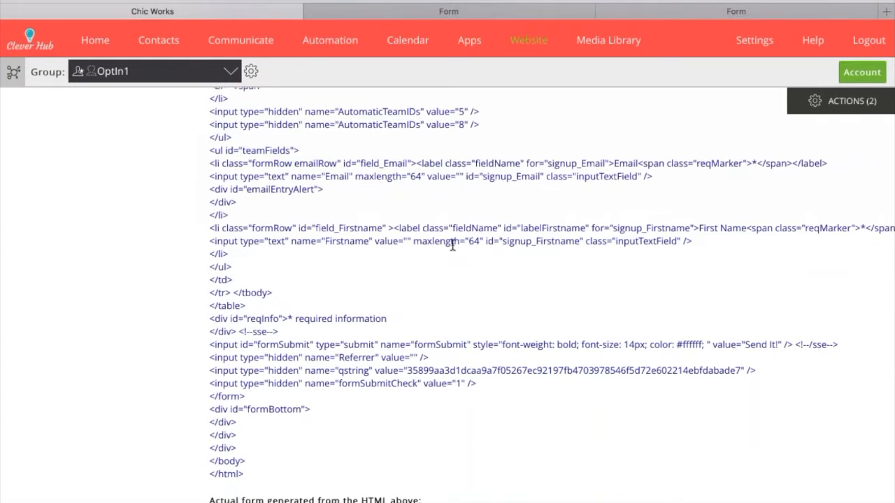
scroll(460, 243, "up", 6)
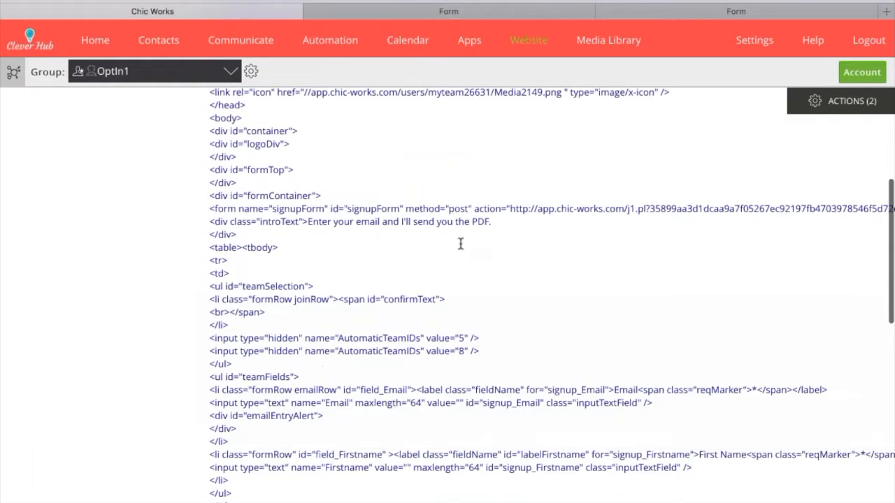
scroll(437, 226, "up", 1)
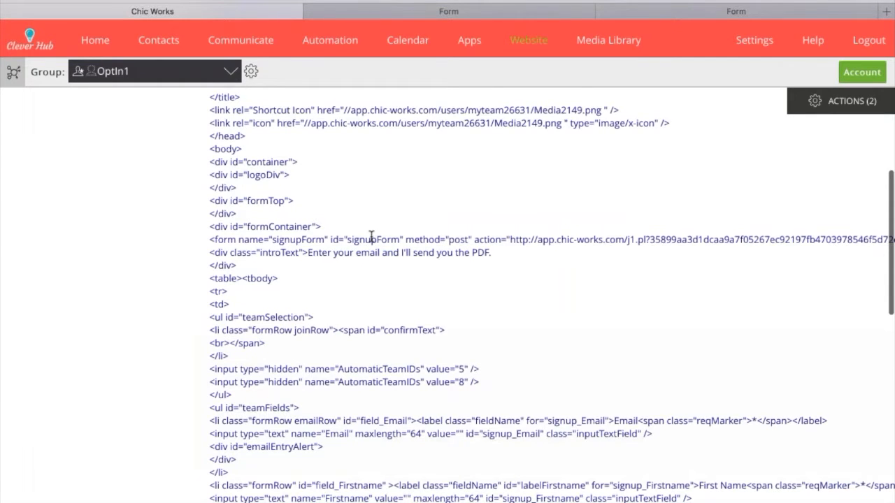
scroll(323, 253, "up", 9)
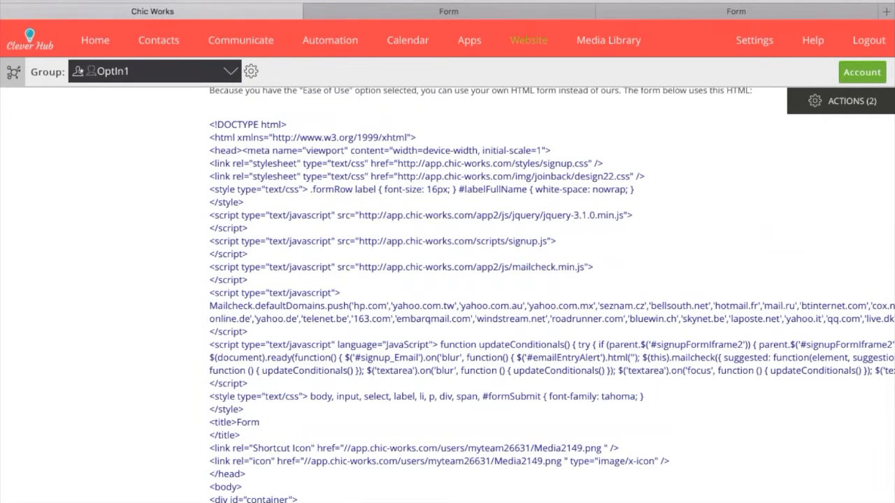
scroll(447, 294, "up", 3)
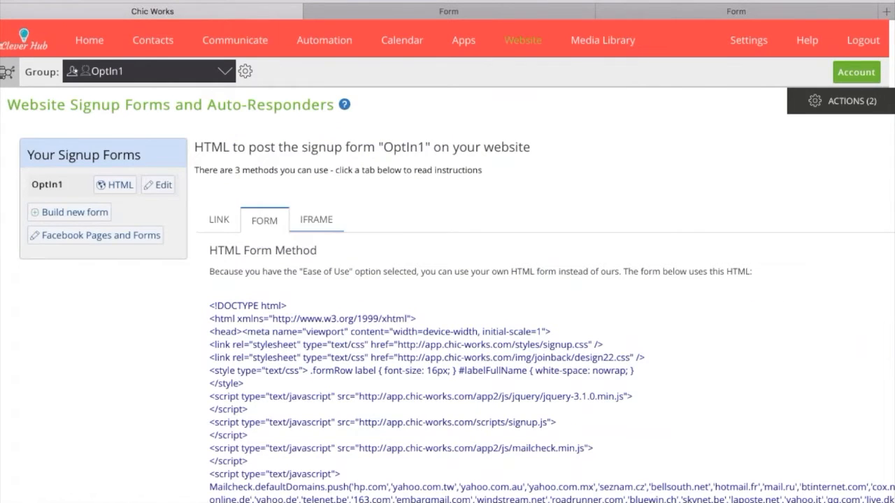
View the form's iframe embed code, then switch to the live signup form page.
left_click(332, 225)
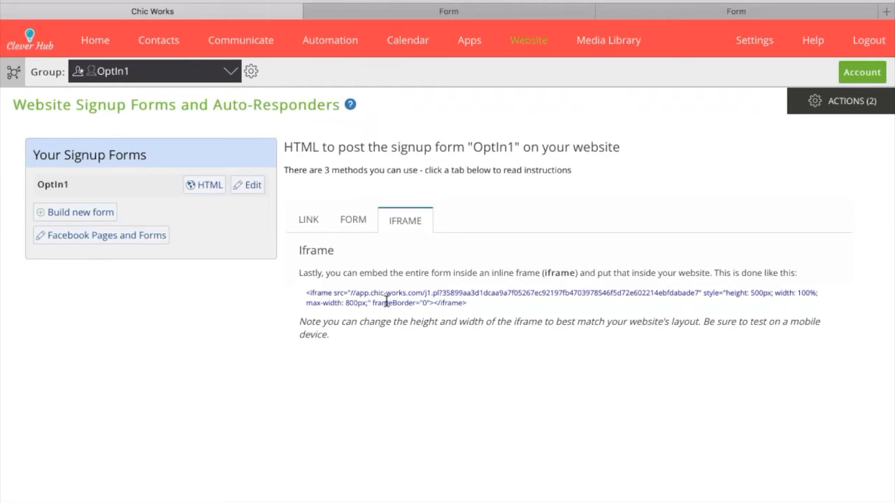
left_click(445, 10)
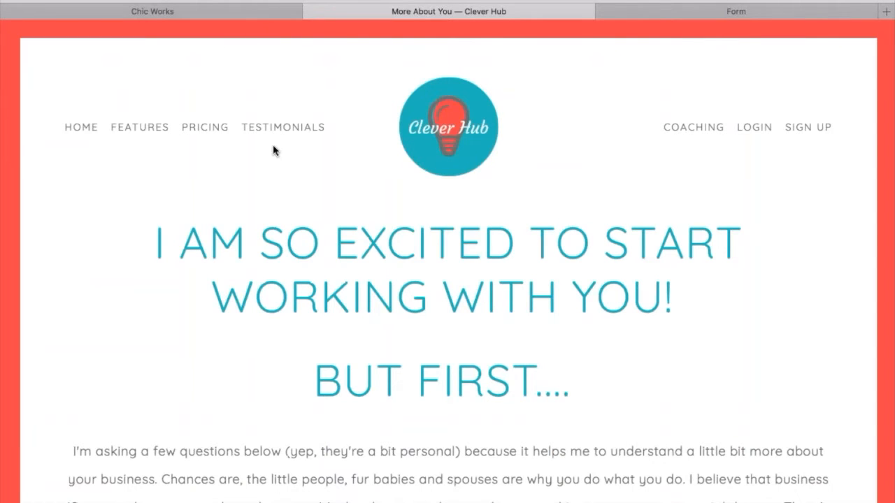
Switch back to Clever Hub's More About You page.
scroll(273, 150, "down", 2)
scroll(273, 151, "down", 6)
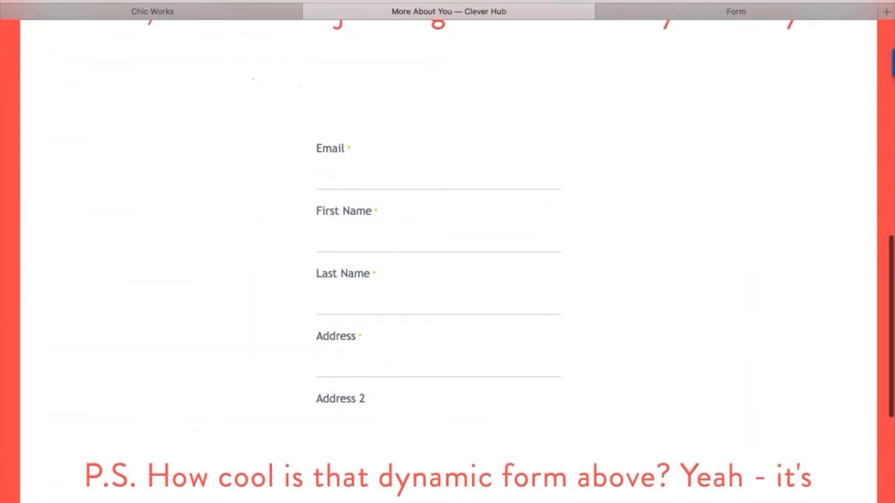
scroll(447, 259, "down", 9)
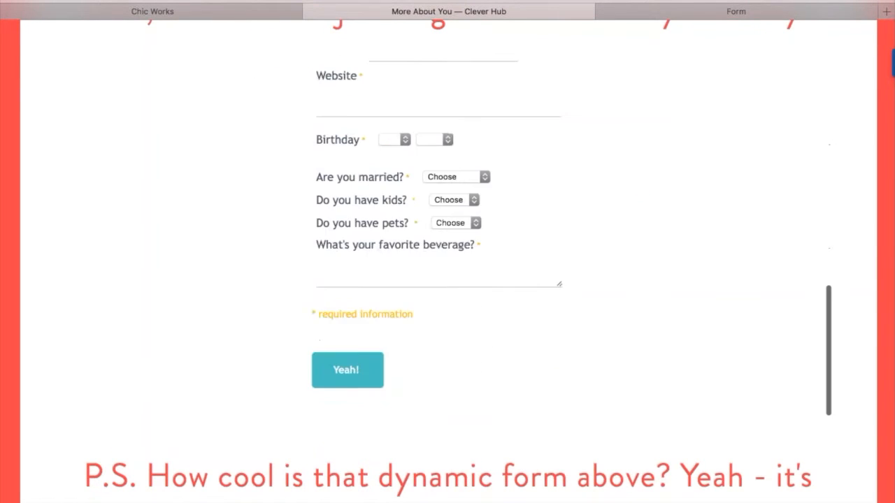
scroll(448, 258, "down", 1)
left_click(226, 11)
mouse_move(240, 40)
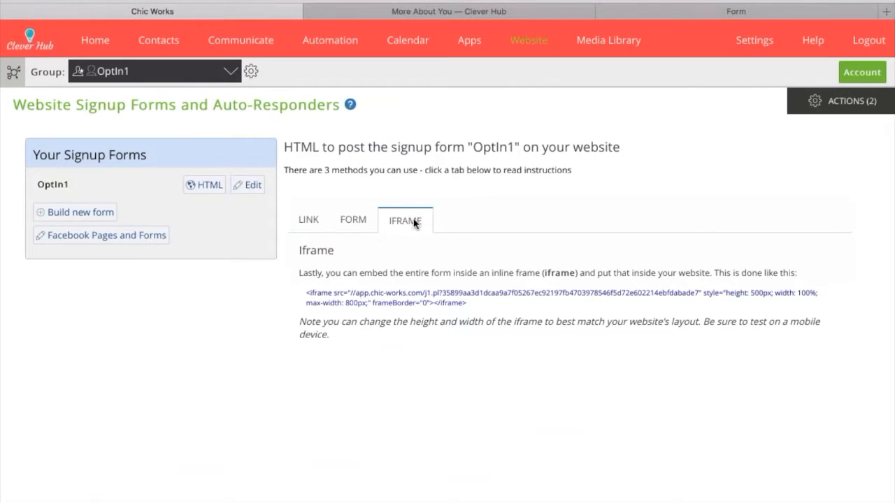
left_click(480, 9)
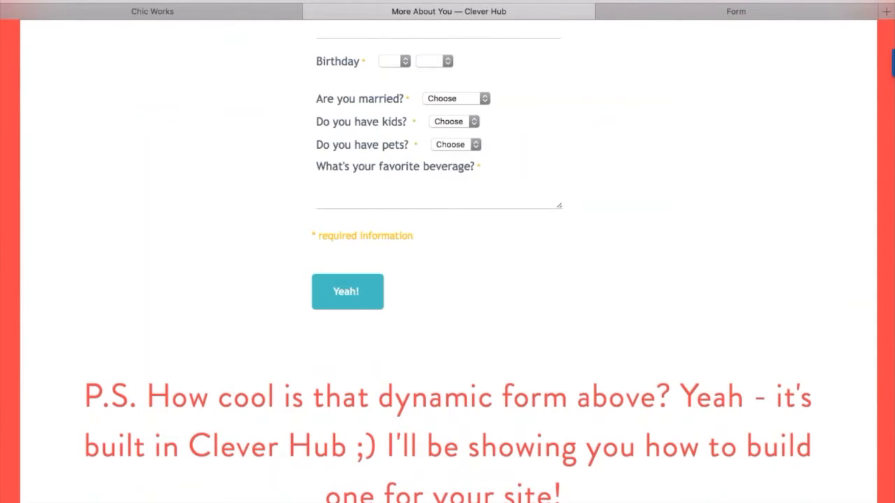
Scroll the embedded form to the Phone and favourite beverage questions.
scroll(670, 146, "up", 10)
scroll(447, 262, "down", 10)
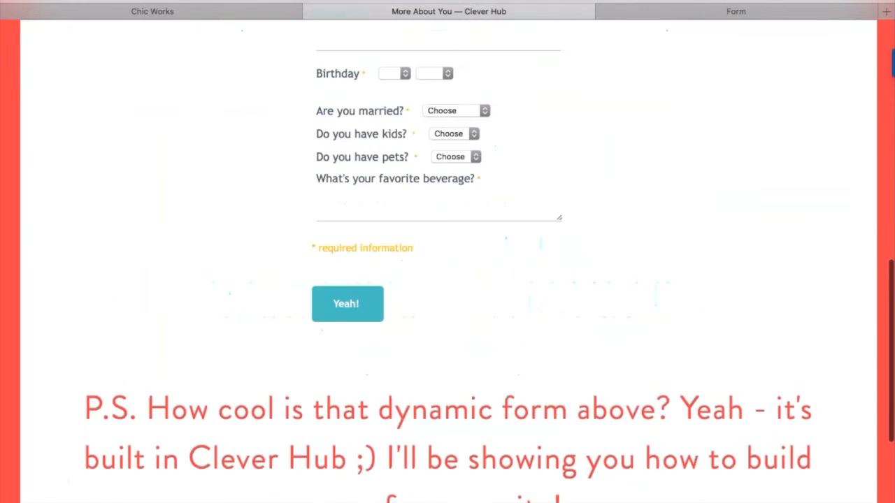
scroll(448, 261, "up", 3)
scroll(447, 261, "down", 2)
scroll(448, 262, "up", 2)
scroll(438, 336, "up", 10)
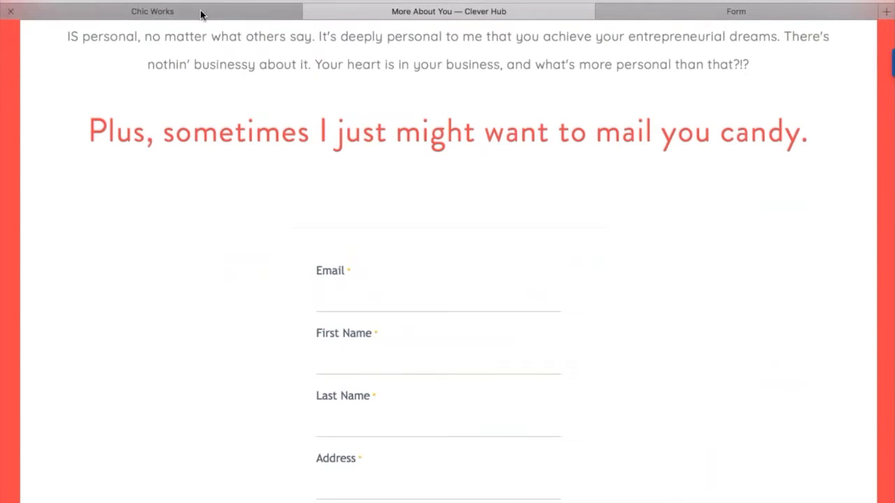
scroll(483, 341, "down", 4)
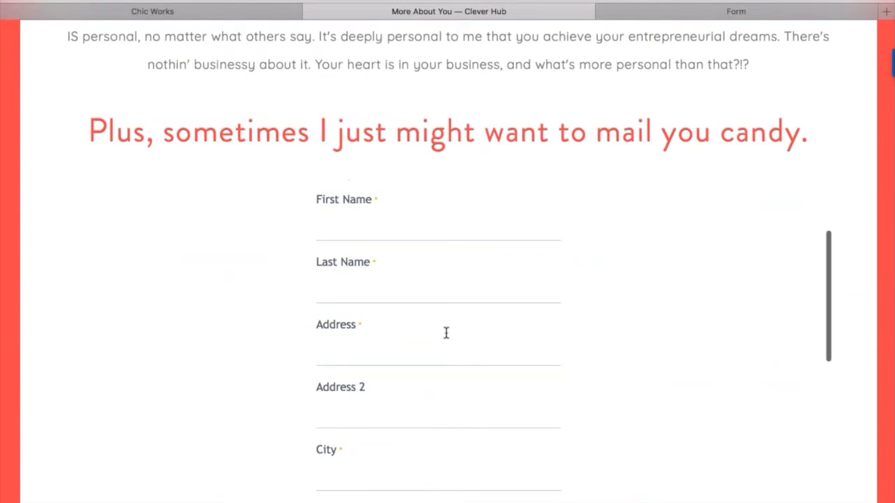
scroll(839, 207, "down", 3)
scroll(859, 222, "down", 8)
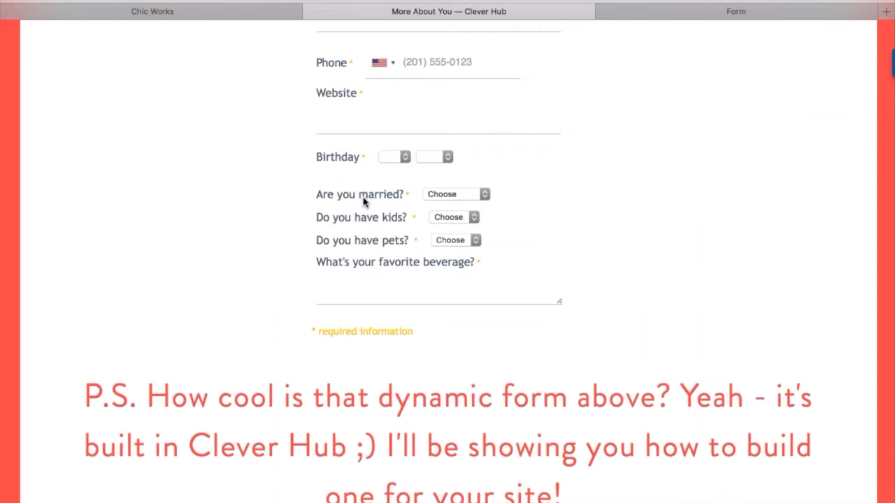
Answer yes to 'Are you married?' and set the anniversary date to 22 Dec 2016.
left_click(467, 194)
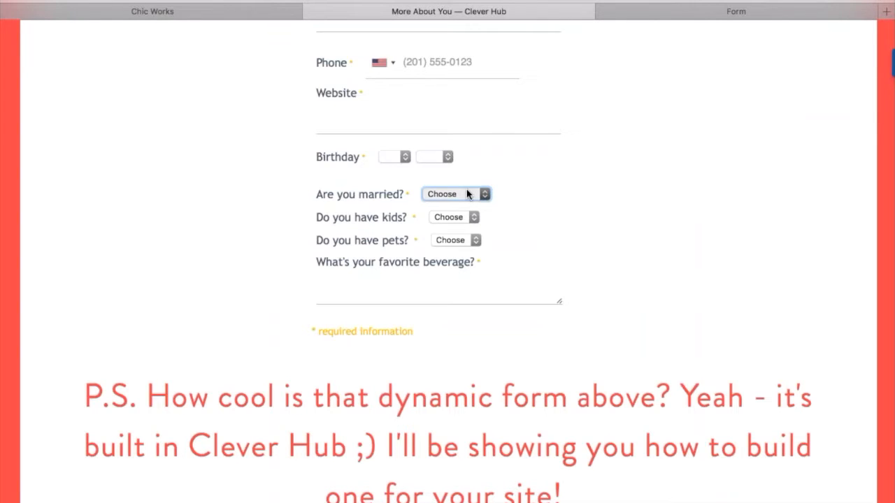
left_click(443, 215)
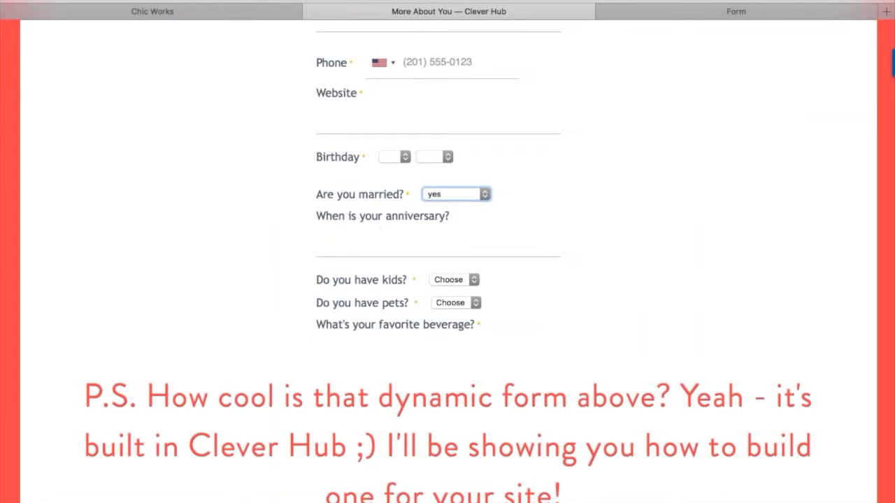
left_click(345, 245)
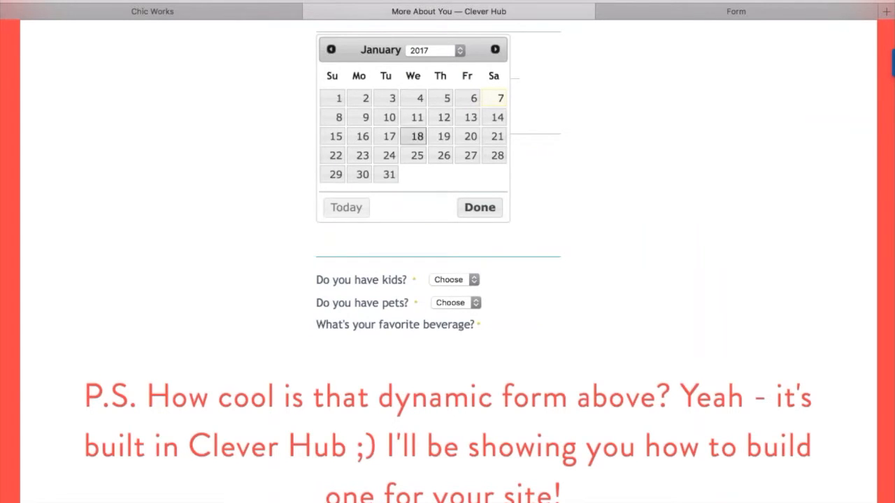
left_click(416, 155)
left_click(413, 235)
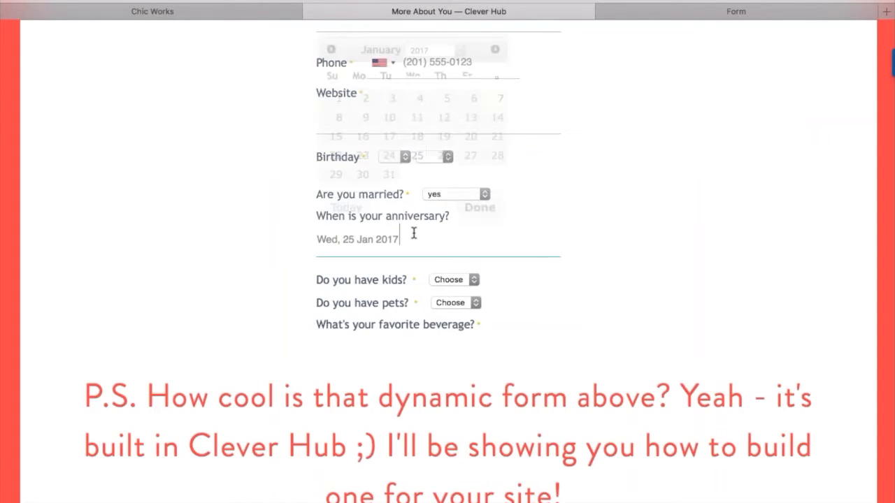
key("BackSpace")
key("BackSpace")
key("BackSpace")
key("BackSpace")
key("BackSpace")
key("BackSpace")
key("BackSpace")
key("BackSpace")
key("BackSpace")
key("BackSpace")
key("BackSpace")
key("BackSpace")
key("BackSpace")
key("BackSpace")
key("BackSpace")
key("BackSpace")
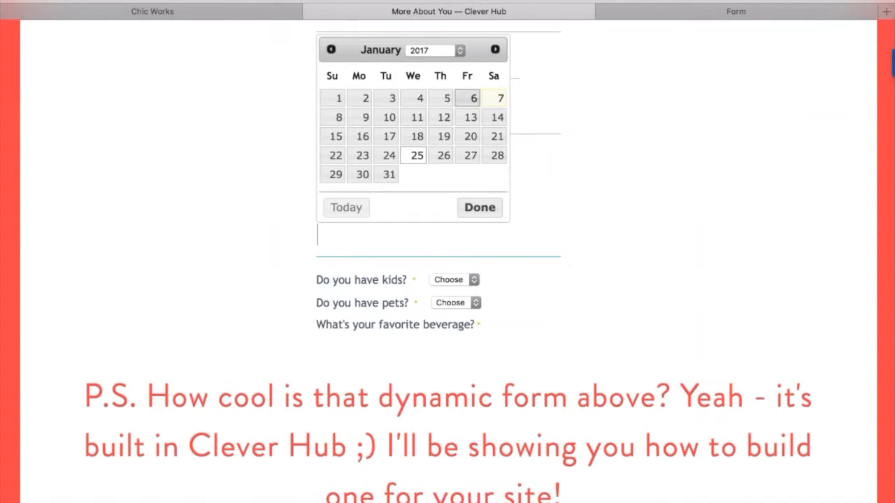
left_click(332, 51)
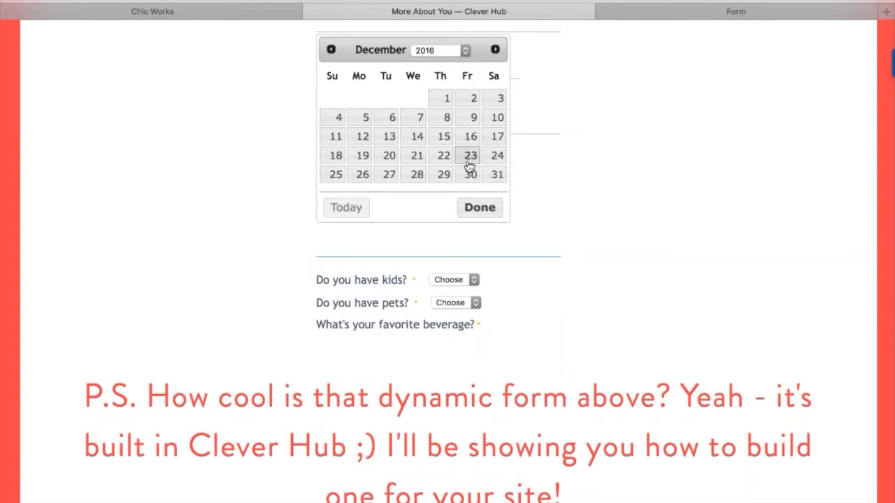
left_click(443, 155)
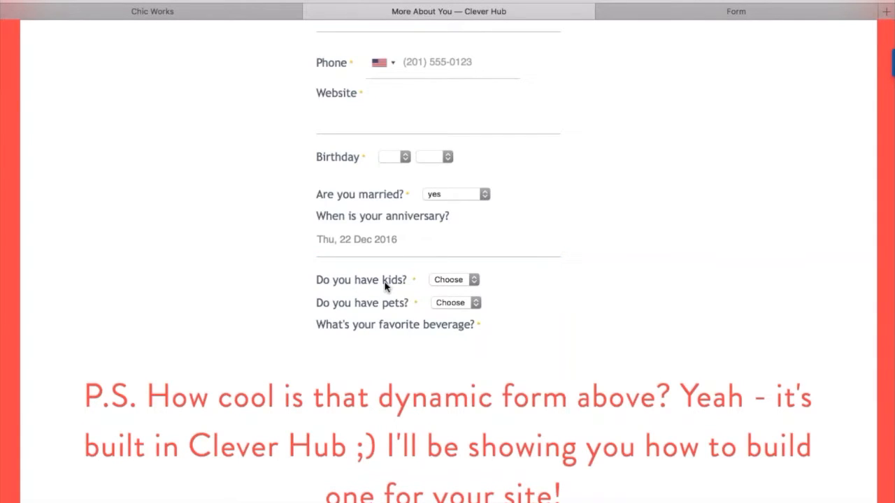
Answer yes to 'Do you have kids?' and enter '1, girl' for how many.
left_click(467, 281)
left_click(462, 293)
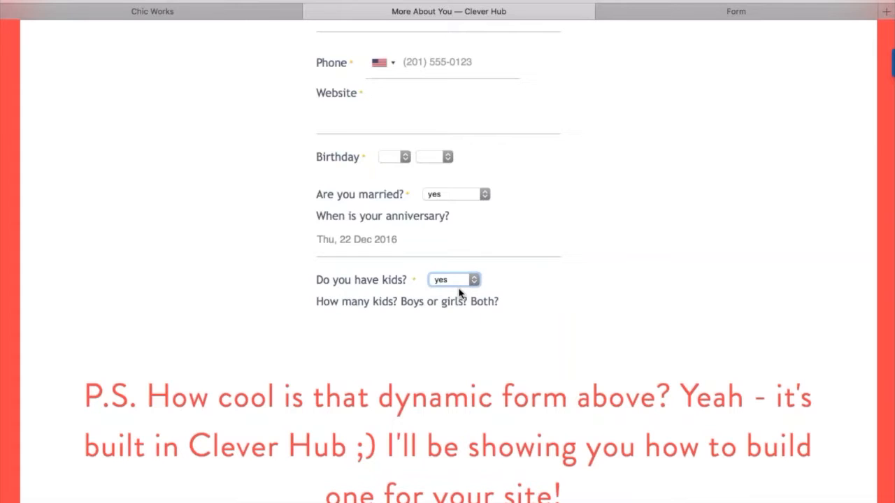
scroll(419, 280, "down", 3)
left_click(376, 262)
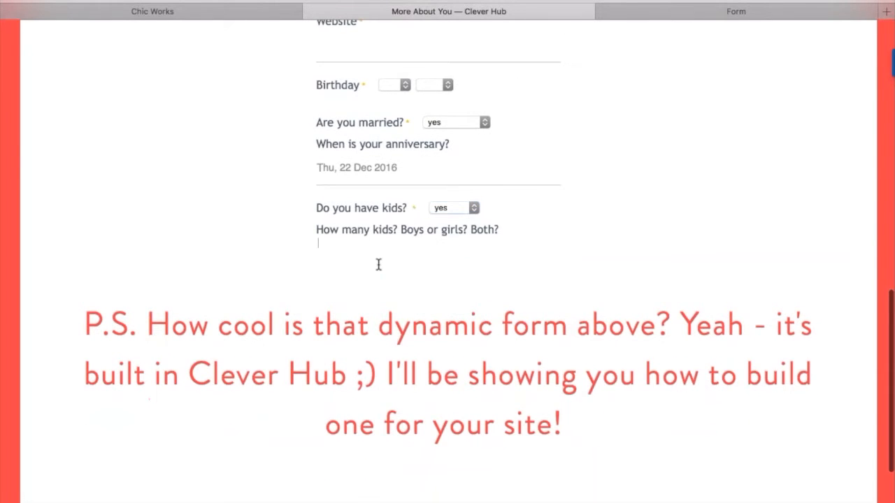
type("1, girl")
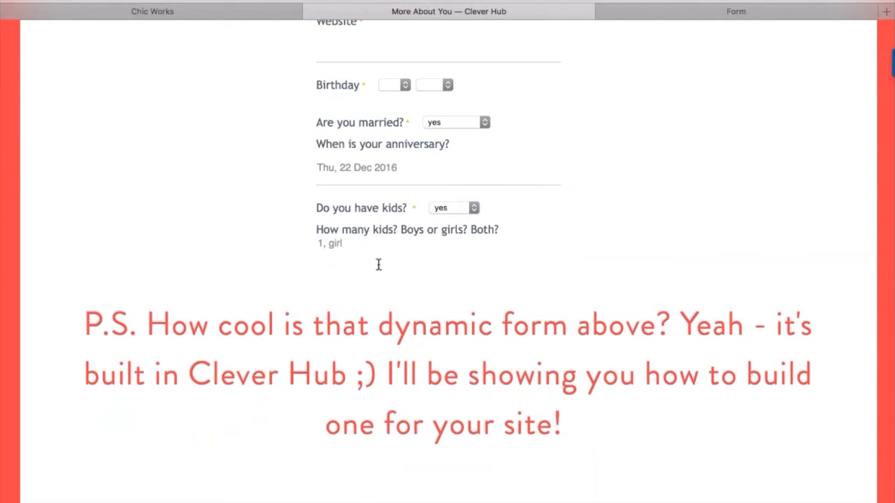
Answer yes to having pets and enter '1 dog, her name is squirt'.
scroll(415, 244, "down", 1)
scroll(414, 244, "down", 5)
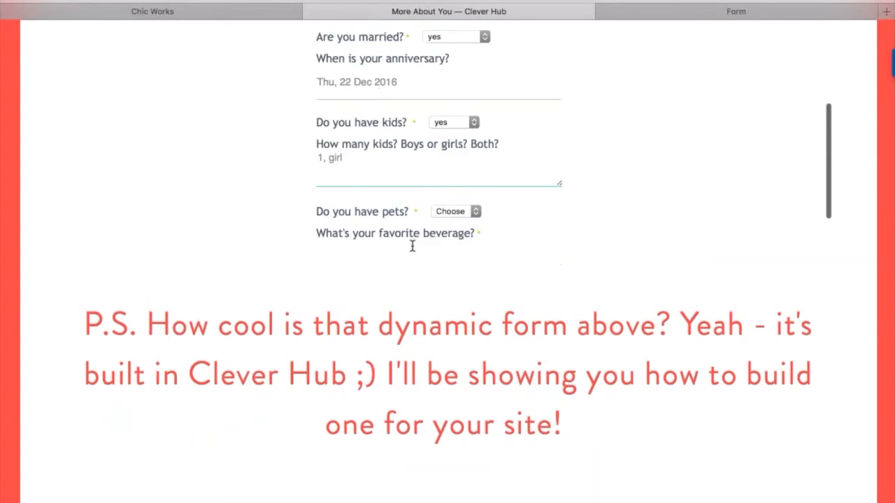
left_click(474, 158)
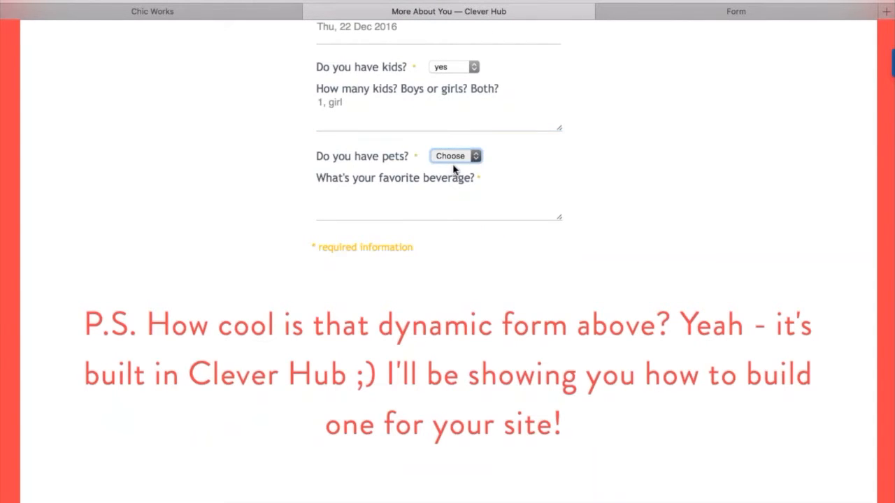
left_click(453, 171)
left_click(392, 194)
type("1 dog, her name is squr")
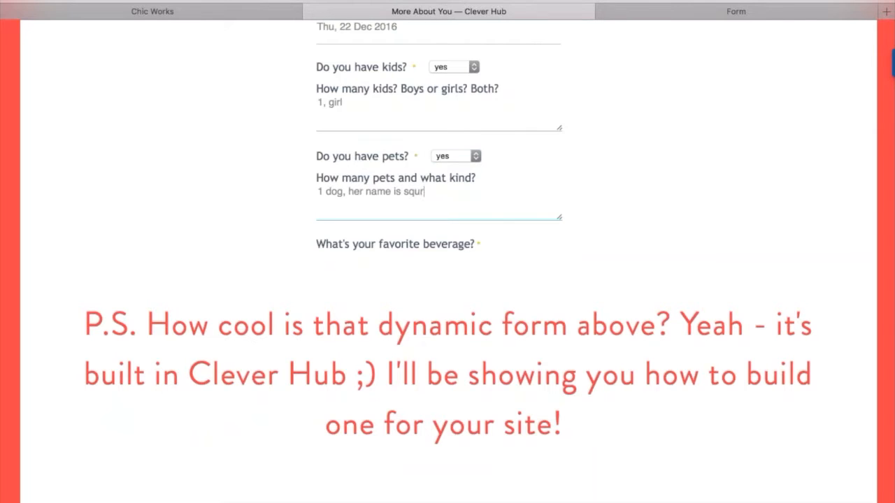
key("BackSpace")
type("irt")
Enter 'coffee!' as the favourite beverage.
scroll(439, 210, "down", 2)
key("Tab")
type("coff")
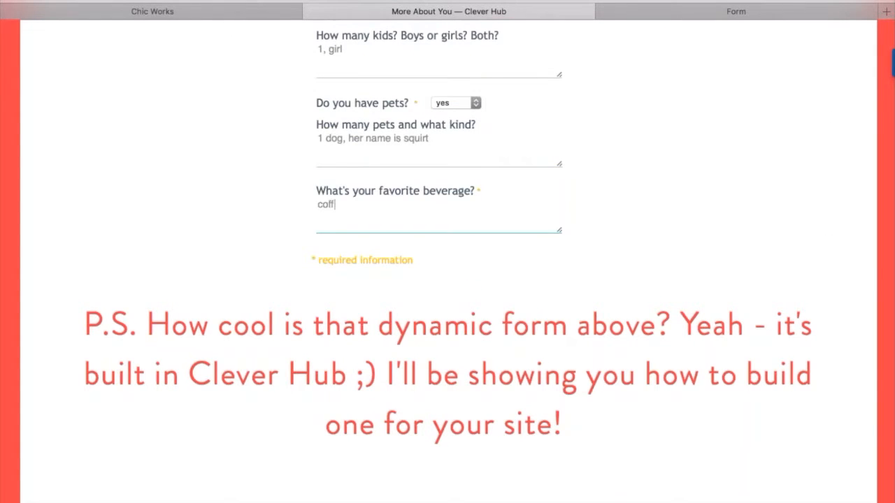
type("ee!")
Set the birthday to 04 Apr.
scroll(439, 210, "up", 5)
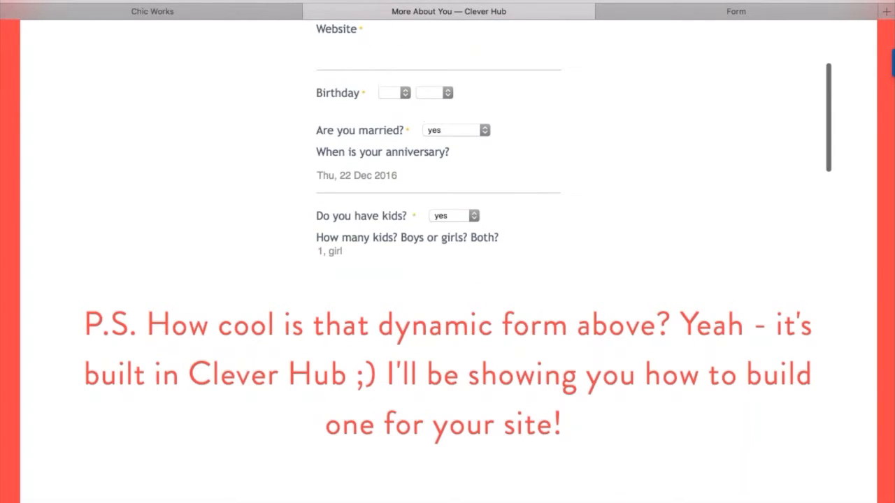
left_click(395, 93)
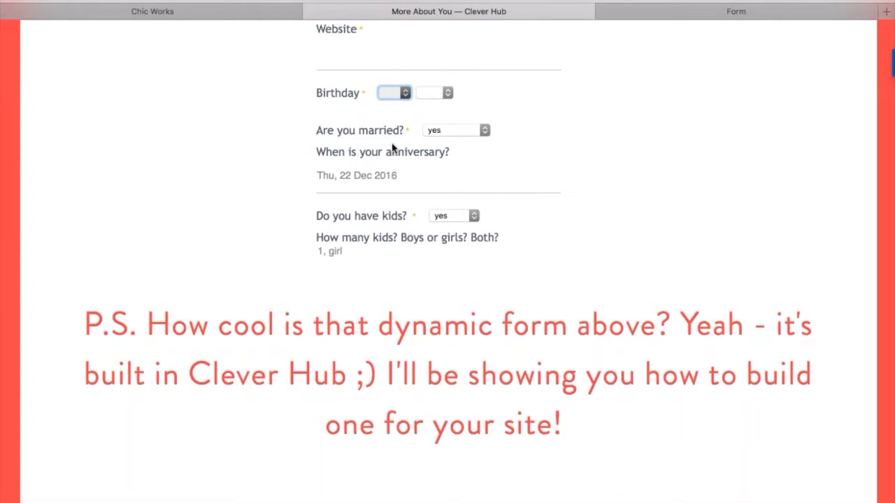
type("04")
key("Tab")
type("apr")
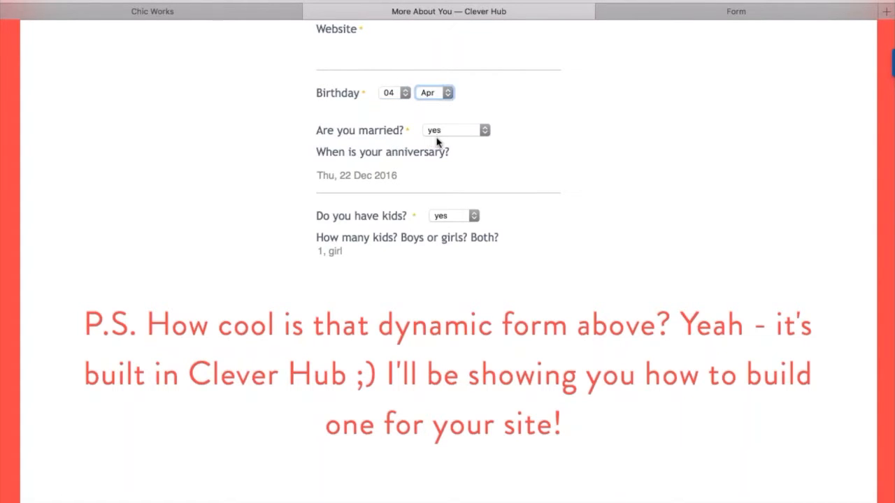
scroll(438, 140, "up", 5)
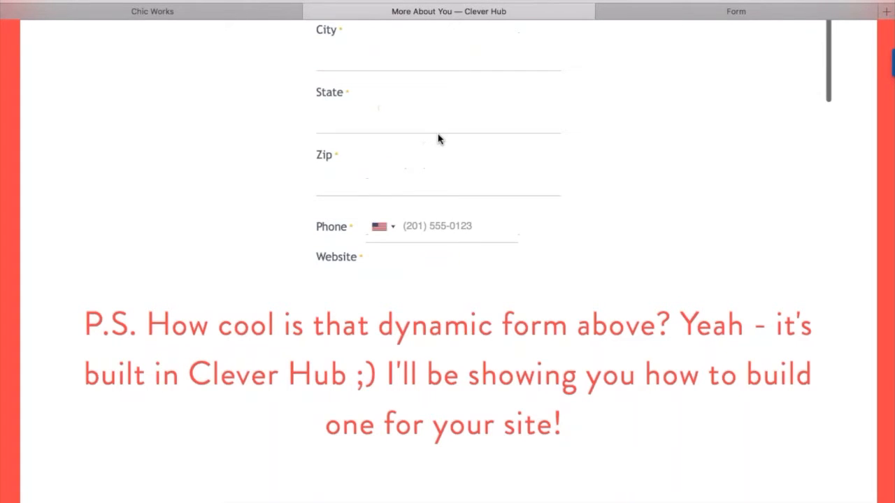
scroll(437, 139, "up", 10)
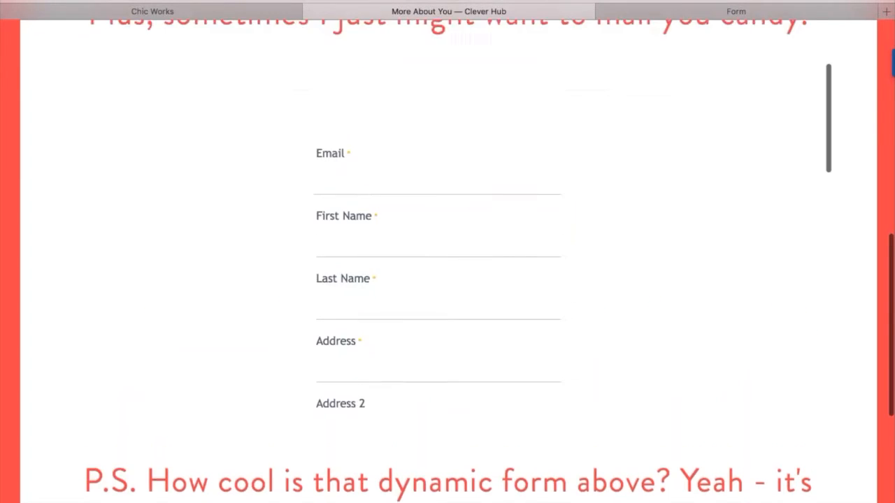
scroll(448, 261, "down", 7)
scroll(447, 261, "up", 4)
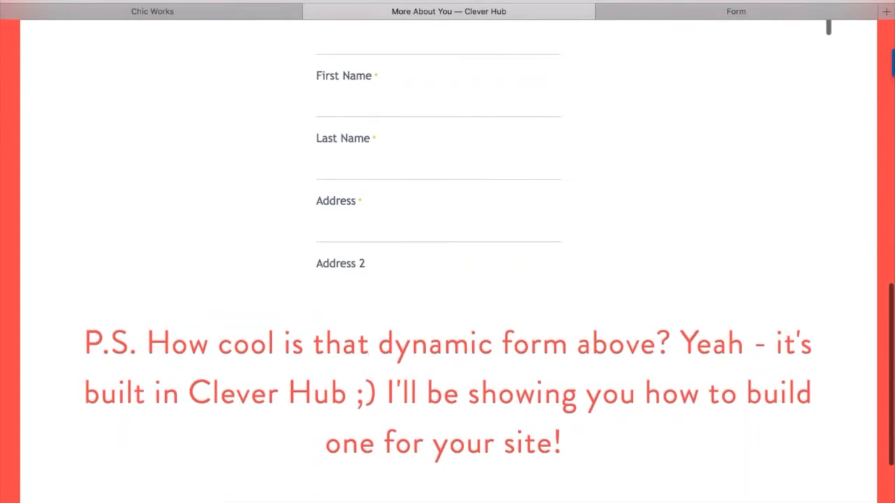
scroll(437, 140, "down", 10)
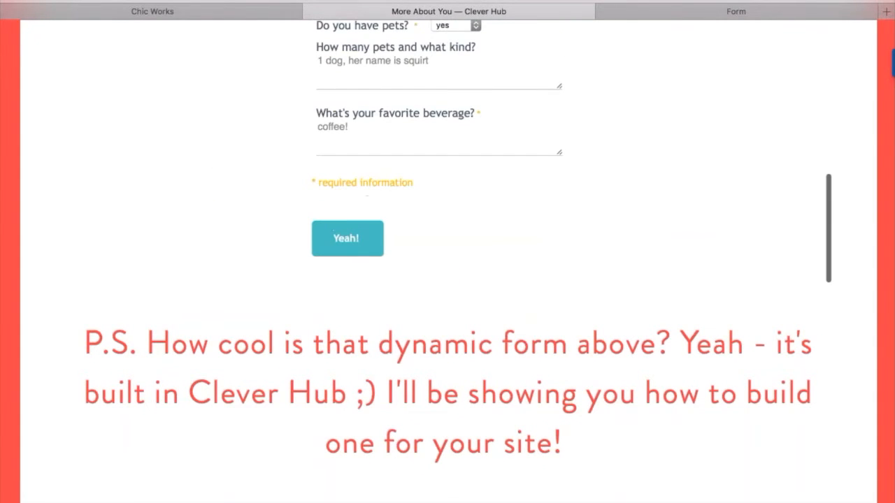
scroll(447, 261, "up", 15)
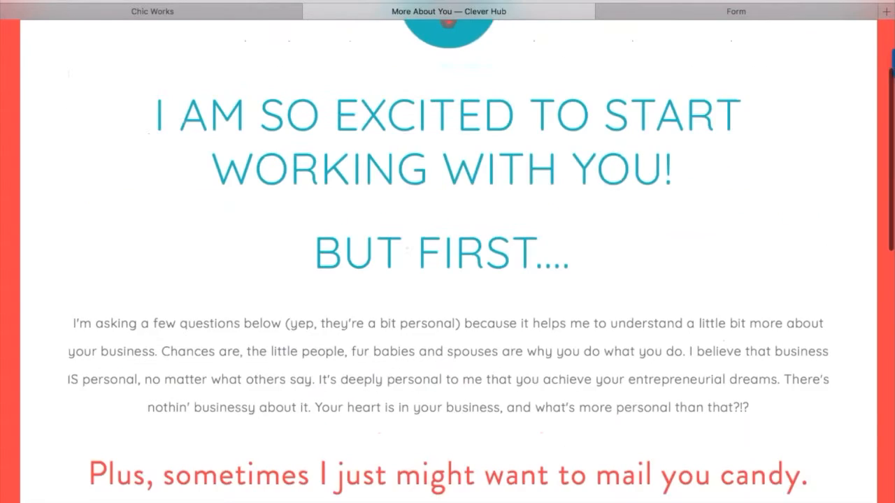
Edit OptIn1's information fields and add a display condition row to the Title field.
left_click(179, 13)
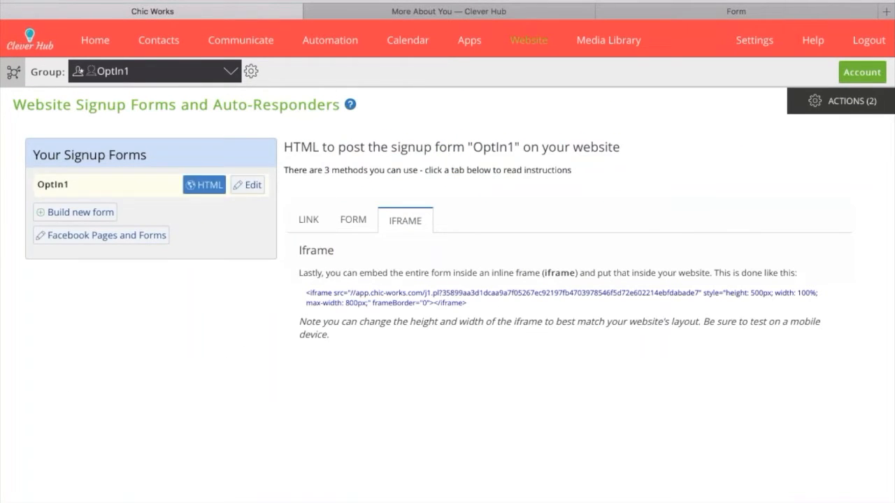
left_click(248, 184)
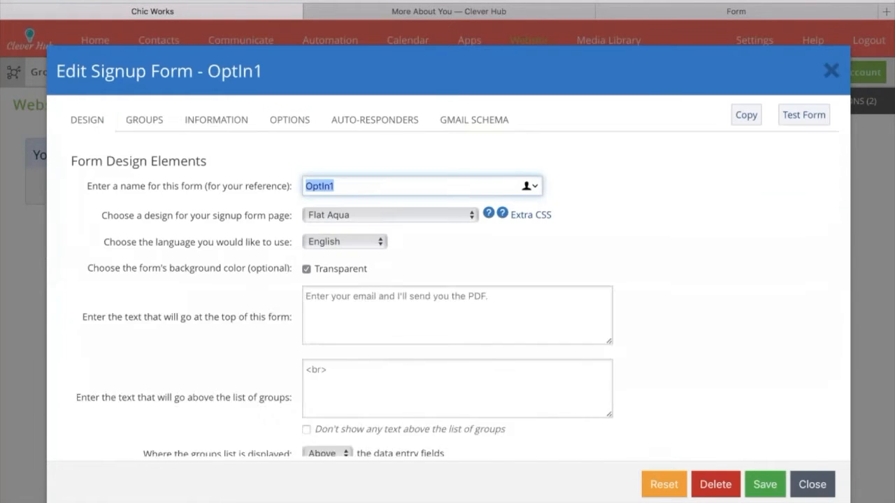
left_click(252, 120)
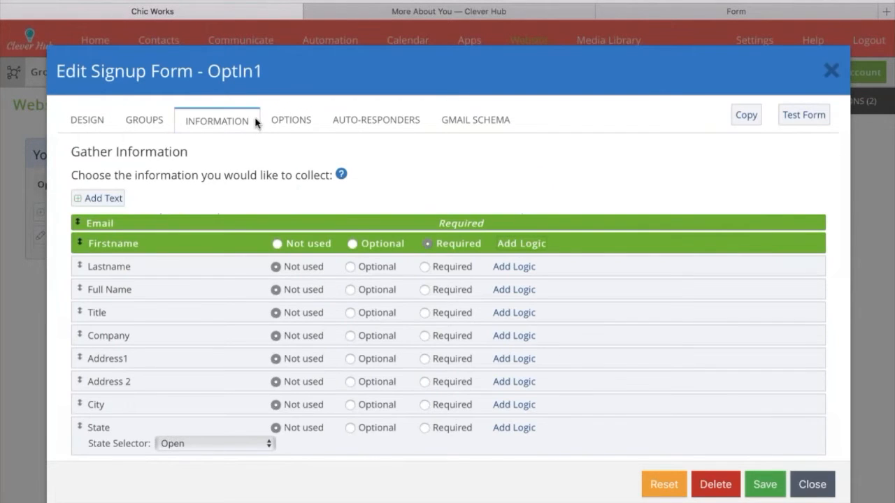
scroll(447, 280, "down", 5)
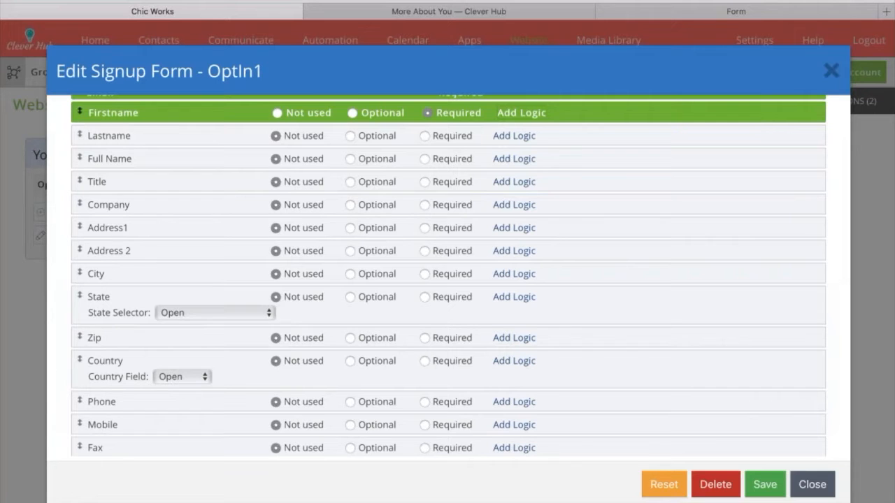
scroll(109, 140, "down", 6)
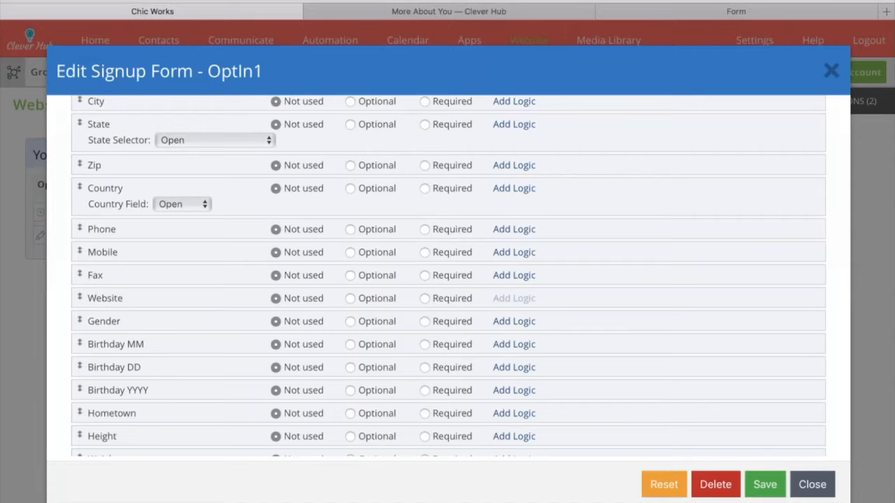
scroll(447, 276, "up", 5)
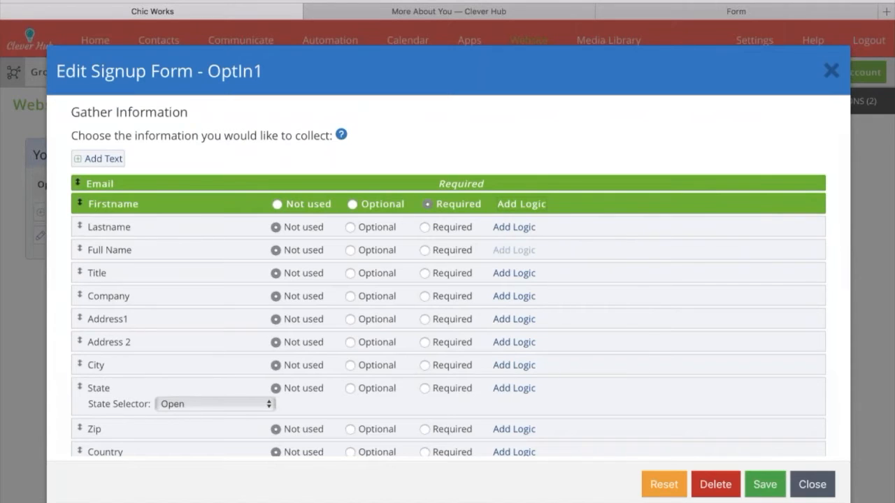
left_click(513, 273)
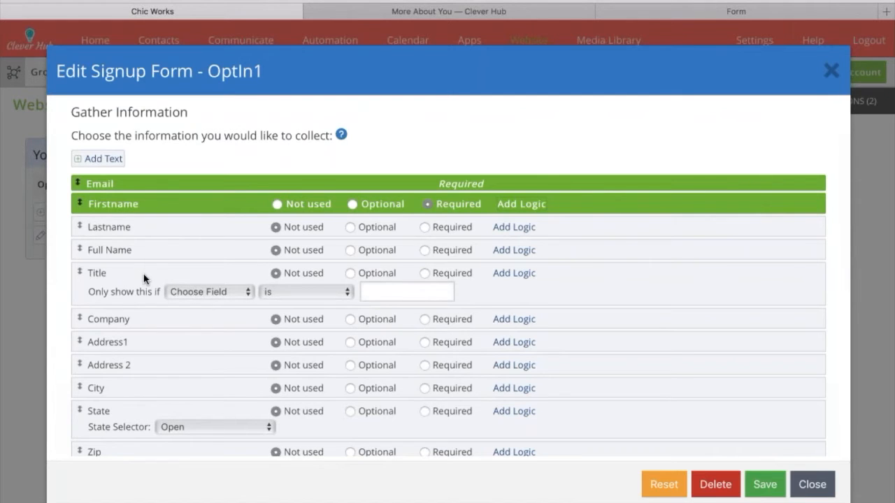
Make Title required, shown only if Company contains 'Exxon', make Company required, and save.
left_click(425, 272)
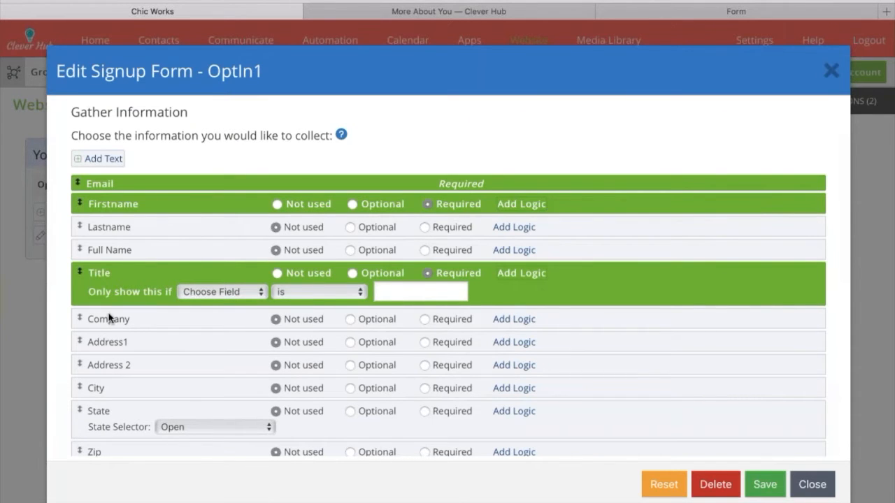
left_click(220, 354)
left_click(290, 319)
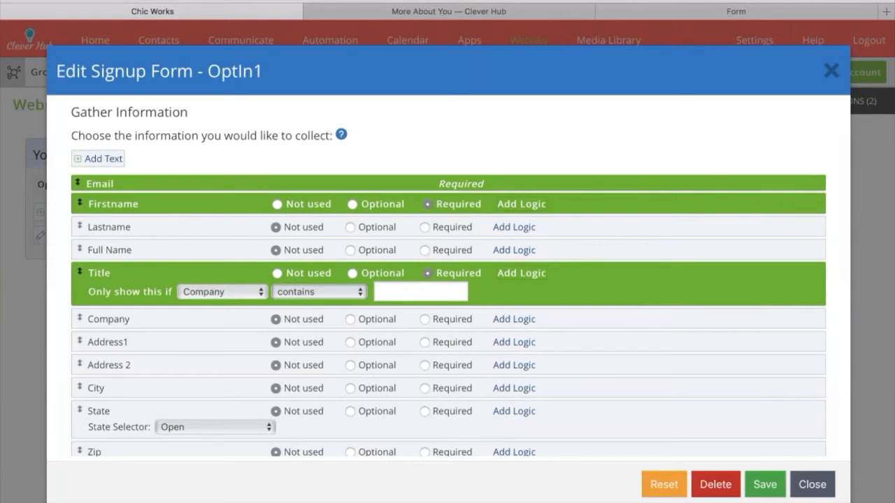
left_click(413, 290)
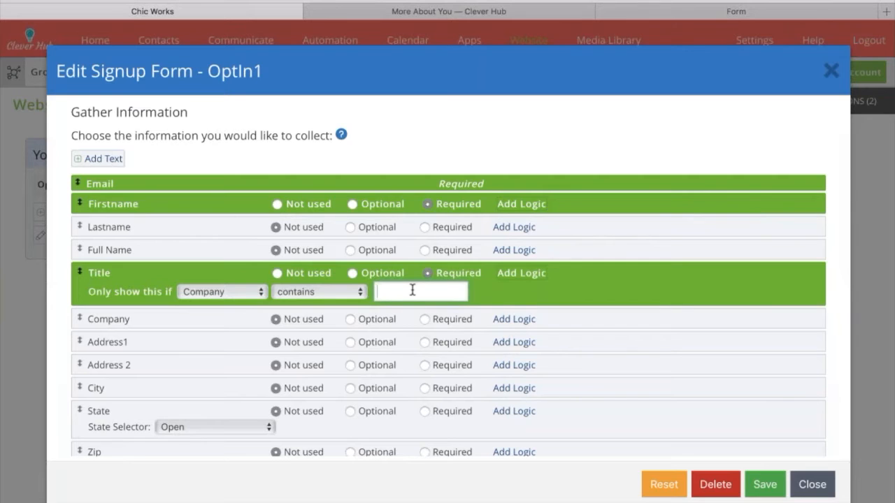
type("Exxon")
left_click(425, 319)
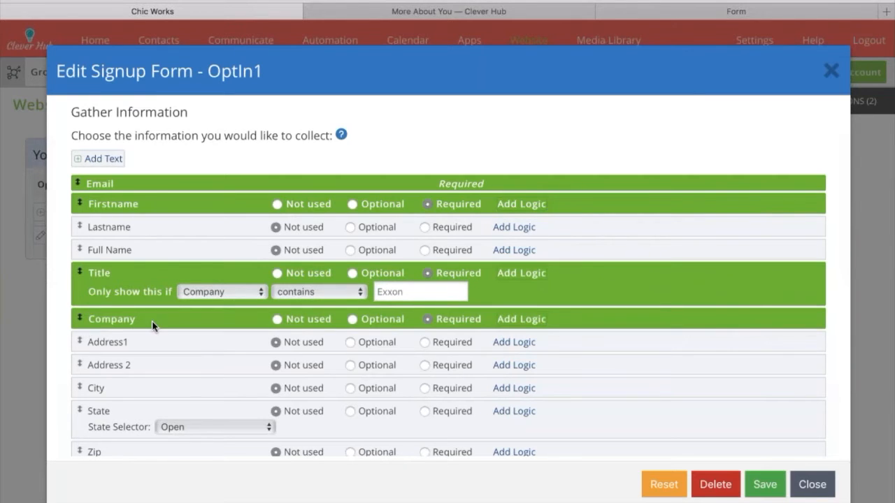
left_click(771, 486)
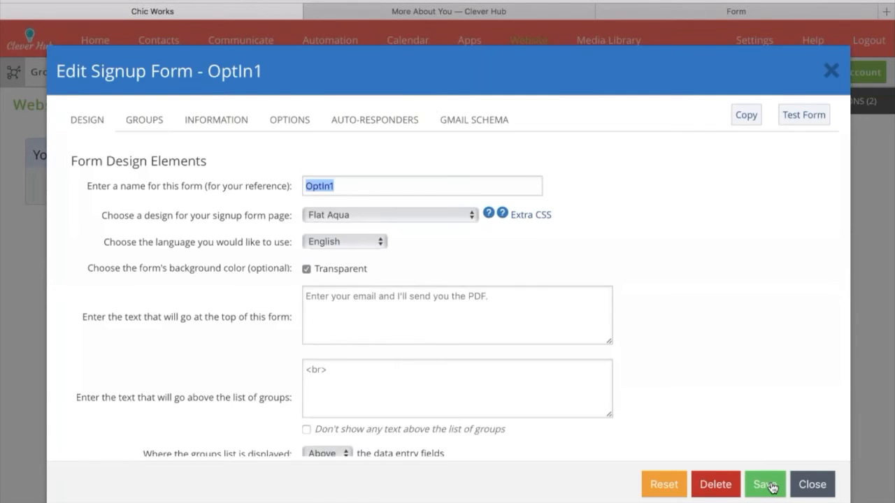
Test the form: enter Exxon as Company, then CEO in the revealed Title field.
left_click(804, 115)
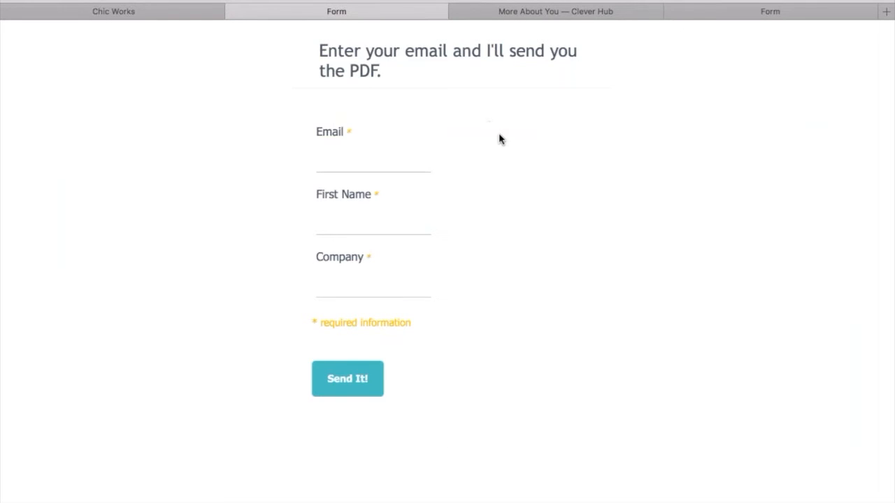
left_click(357, 287)
type("Exxon")
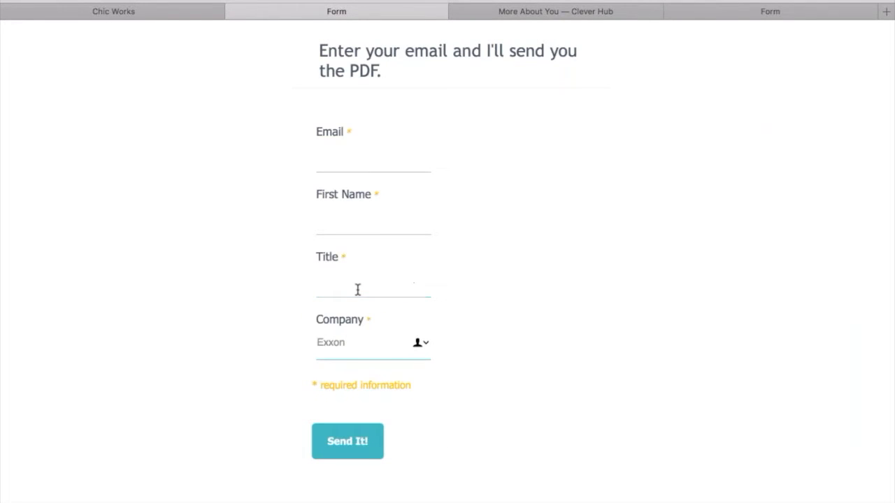
left_click(357, 283)
type("CEO")
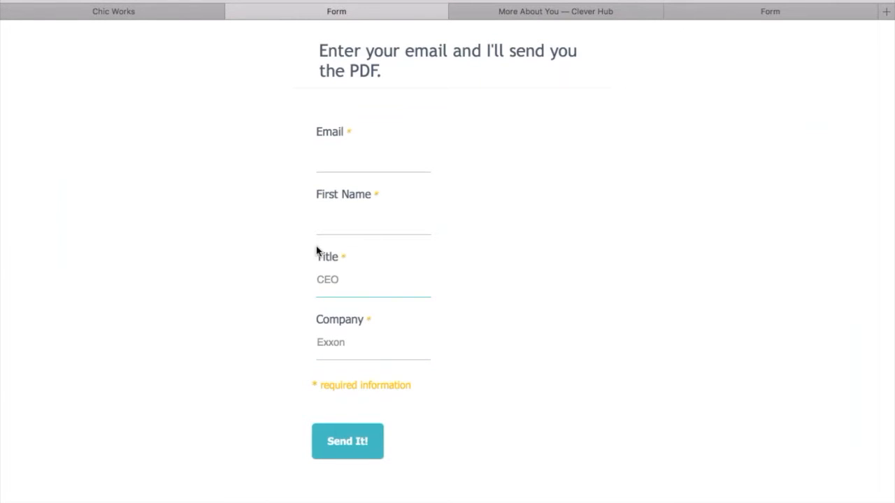
left_click(90, 11)
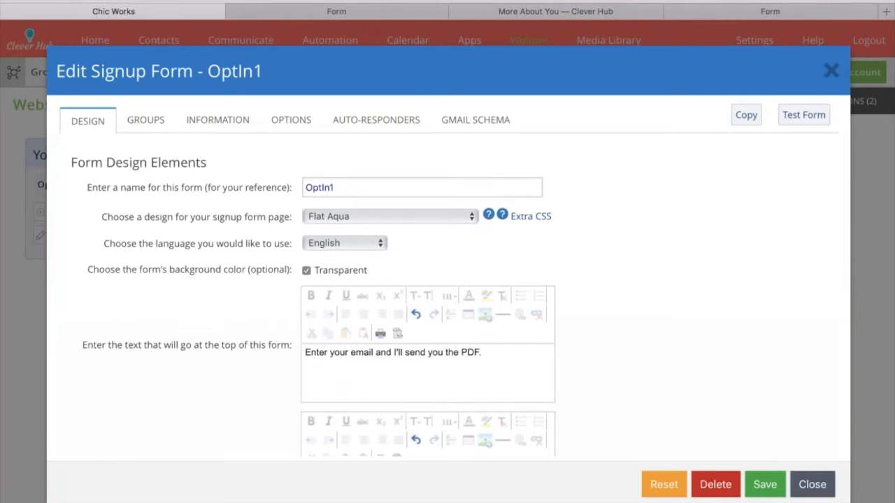
Move the Title field below Company in OptIn1's information list.
left_click(376, 120)
left_click(218, 120)
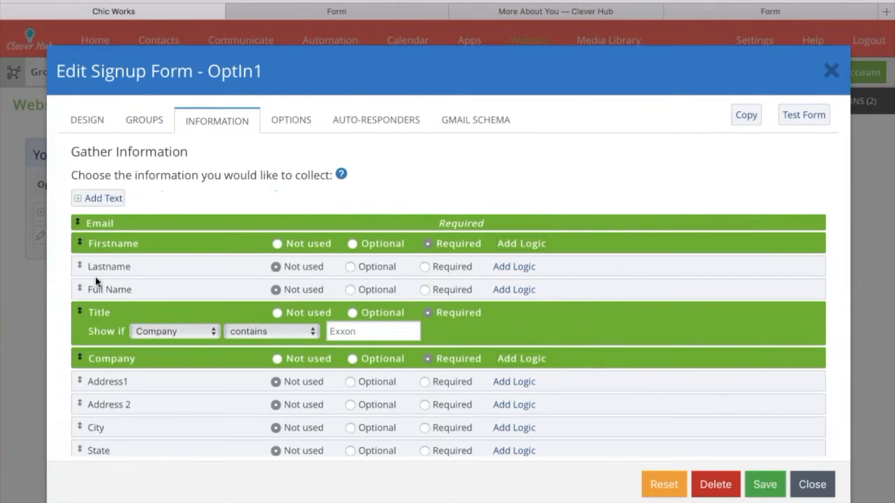
left_click_drag(92, 315, 80, 337)
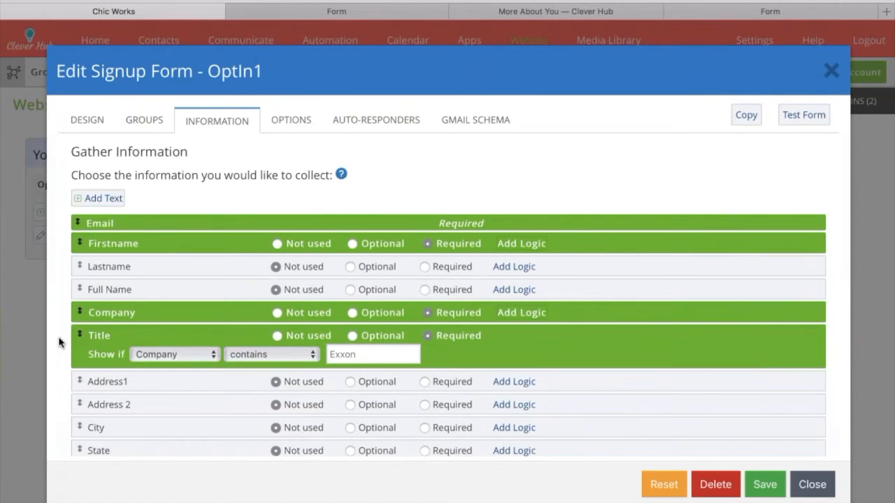
Review the information field list and close the signup form editor.
scroll(61, 341, "down", 5)
scroll(186, 281, "down", 4)
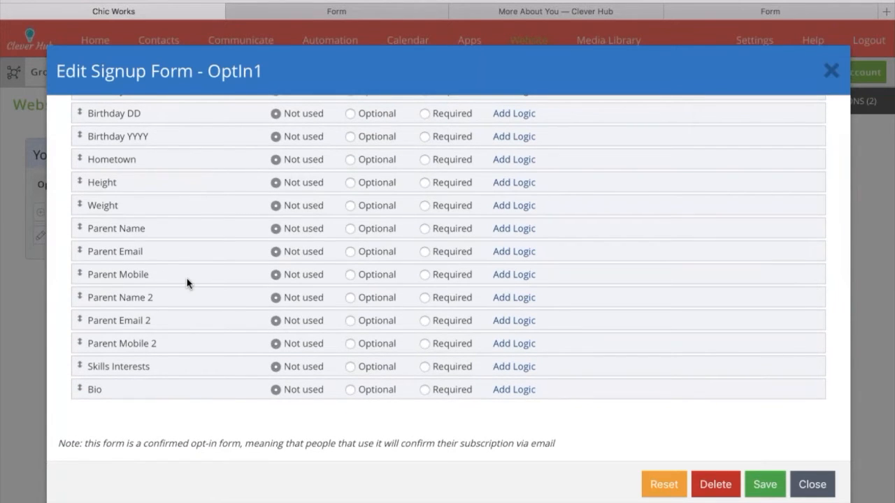
scroll(136, 340, "up", 4)
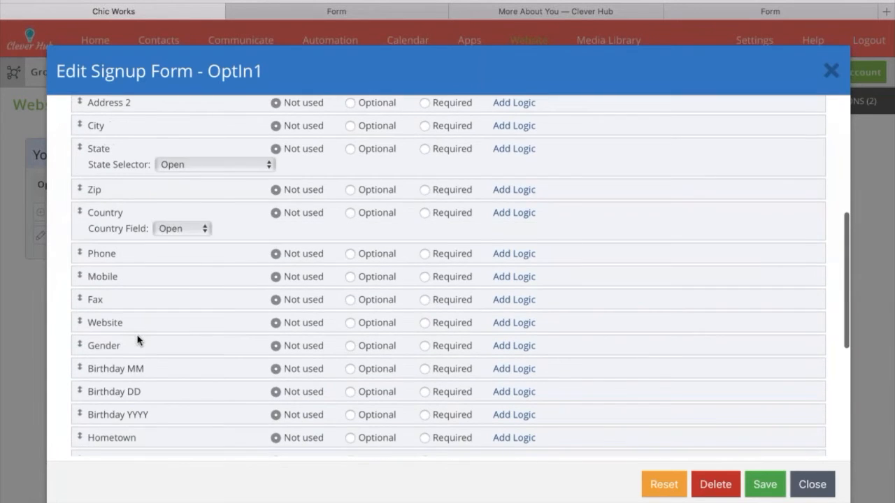
scroll(137, 340, "up", 4)
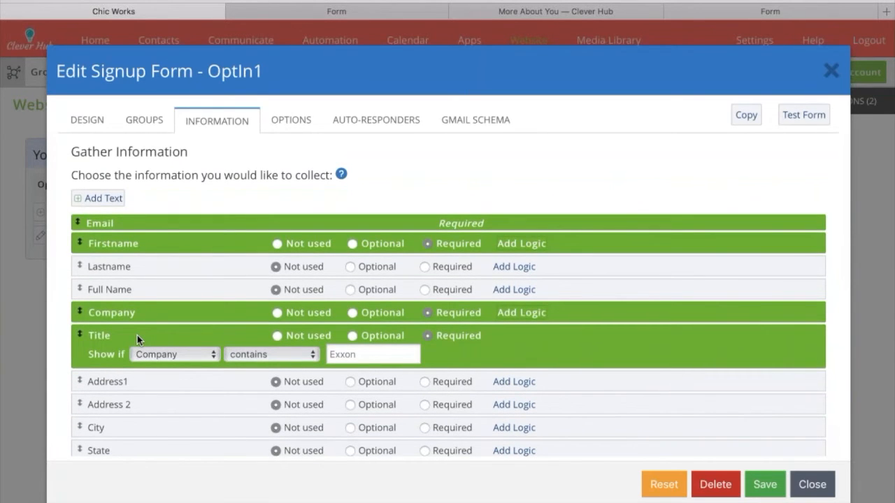
scroll(137, 334, "down", 7)
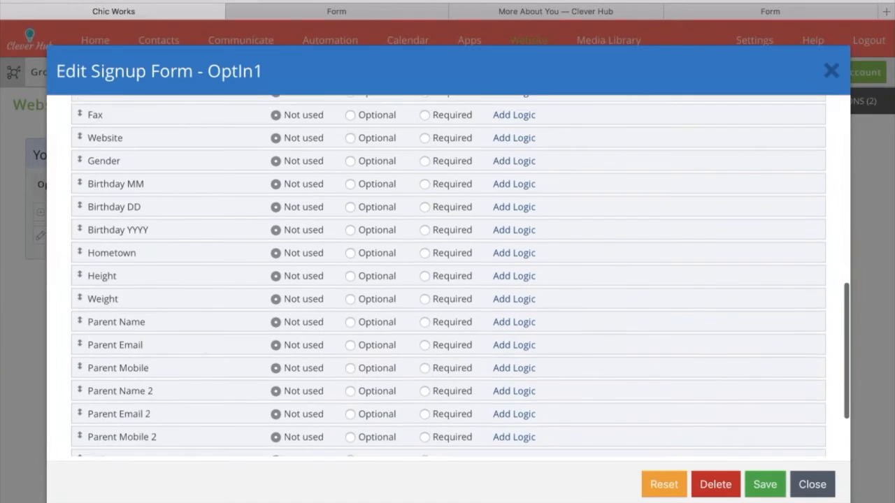
scroll(137, 335, "down", 2)
scroll(119, 354, "up", 3)
scroll(119, 354, "up", 5)
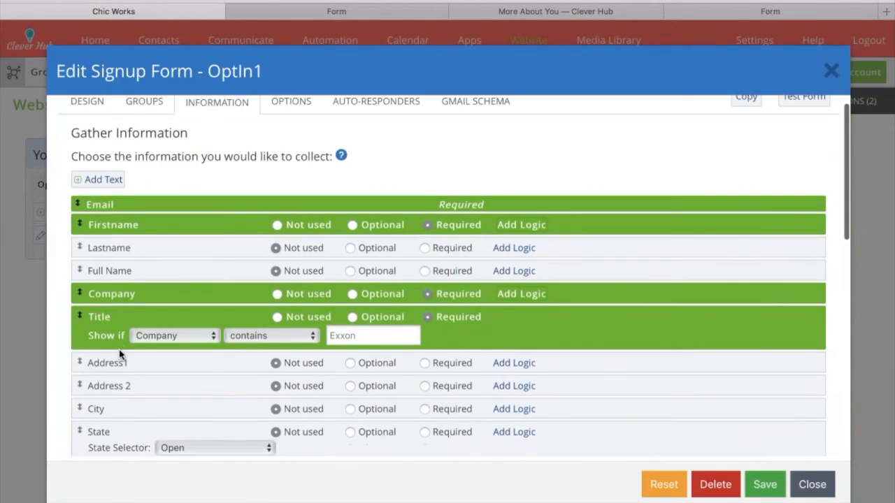
scroll(119, 354, "up", 1)
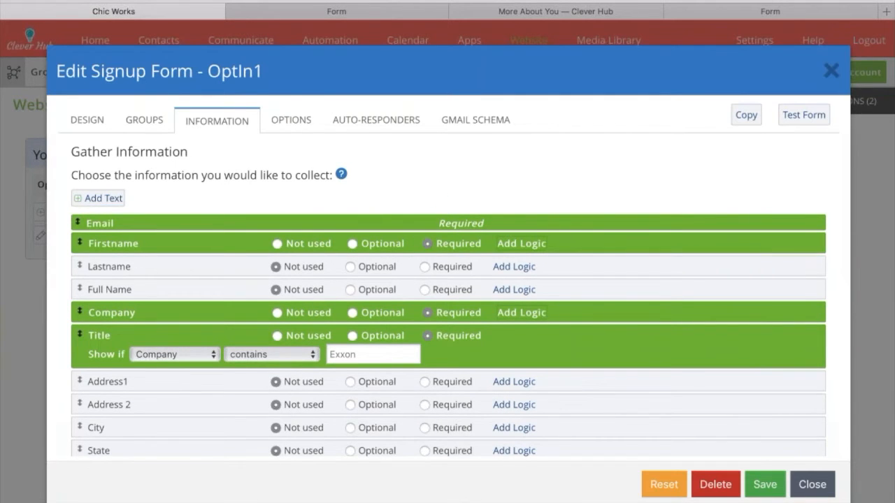
scroll(389, 375, "down", 4)
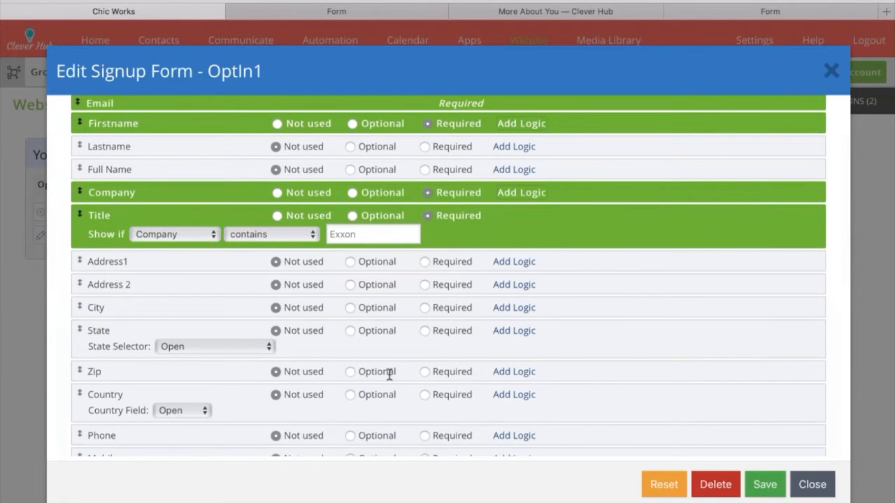
scroll(389, 374, "up", 4)
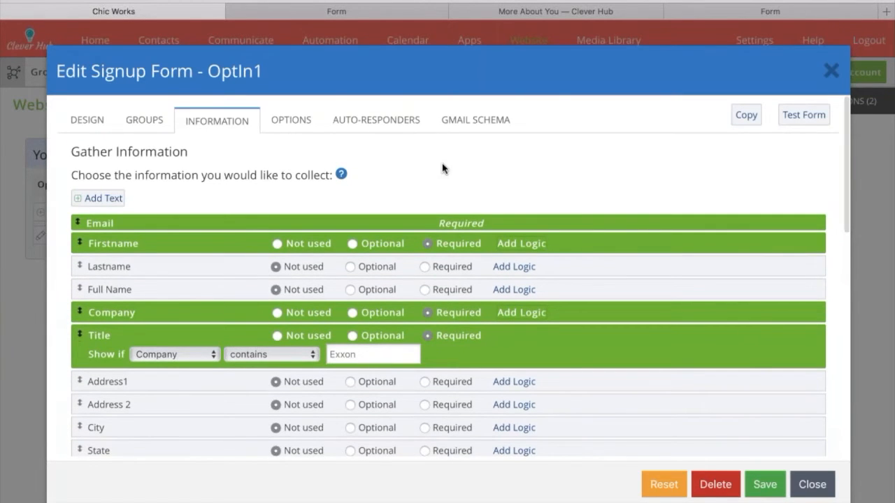
left_click(811, 484)
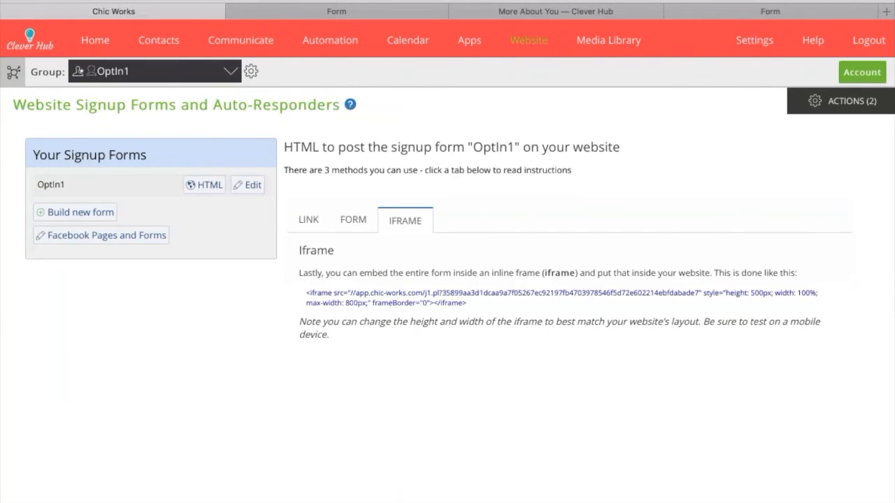
Create a Select Multiple 'Can I ask you a few questions?' field (yes, no), shared with all groups.
left_click(528, 40)
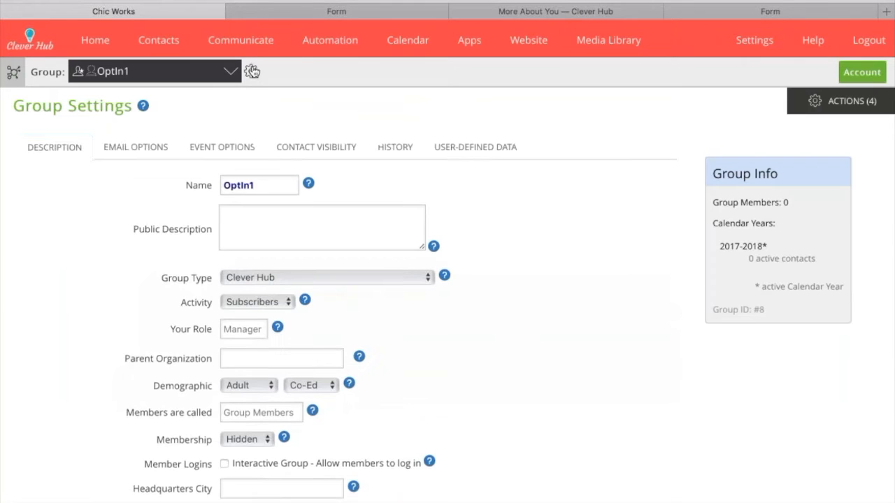
left_click(476, 150)
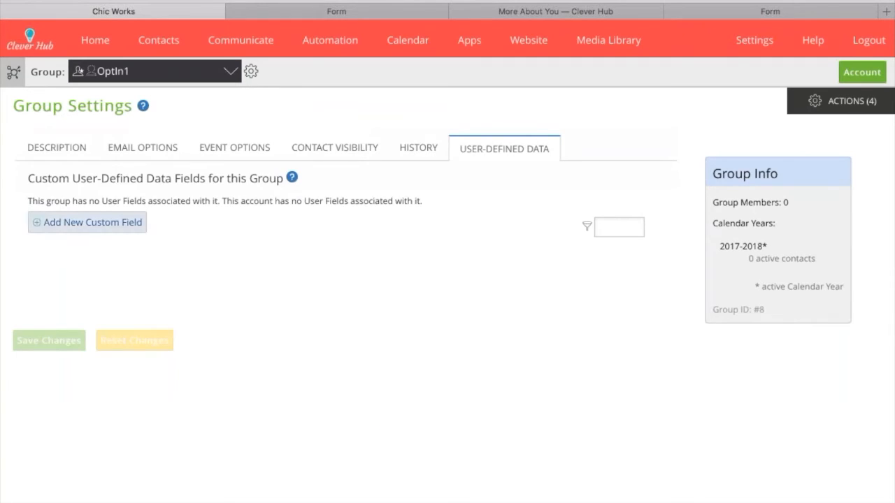
left_click(97, 225)
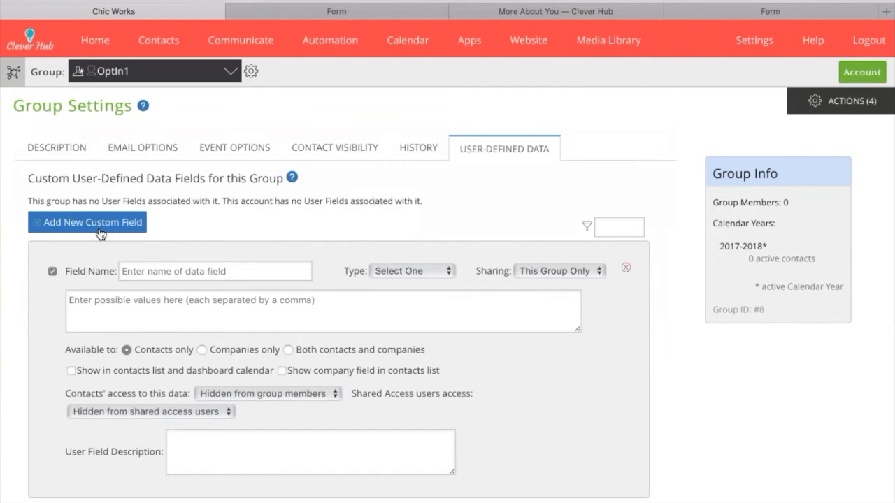
left_click(139, 270)
type("Car")
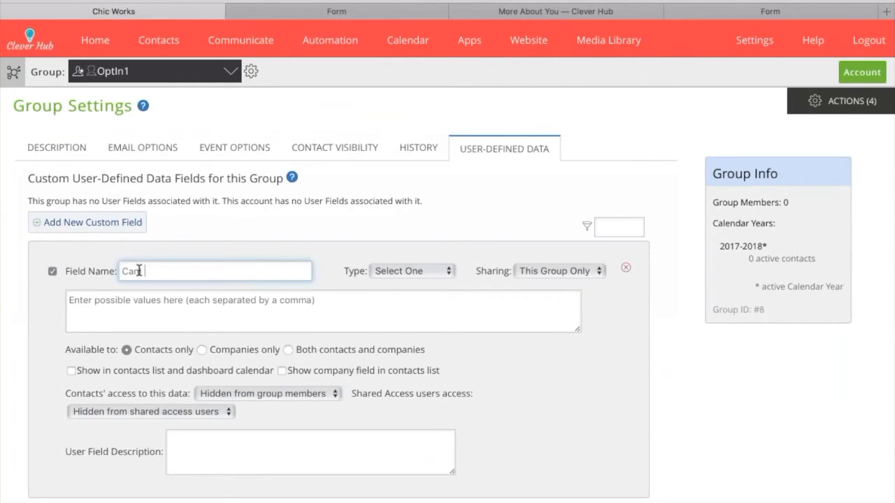
type(" I ask you a few questions")
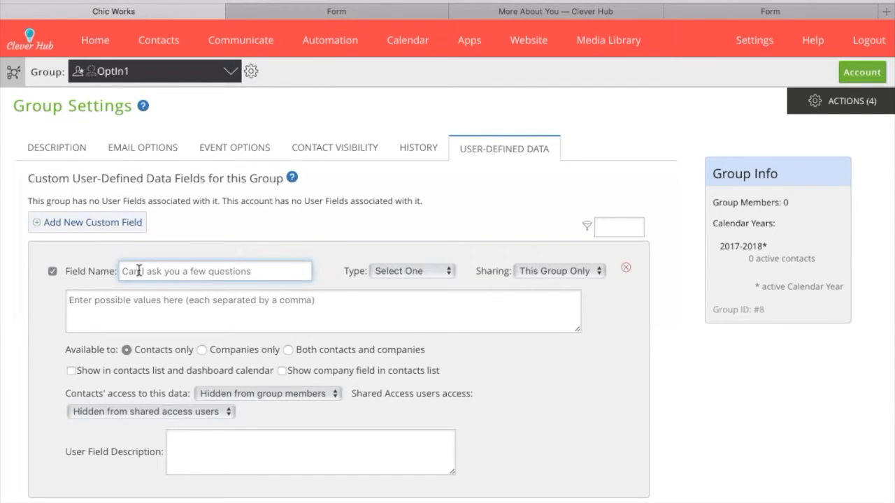
type("?")
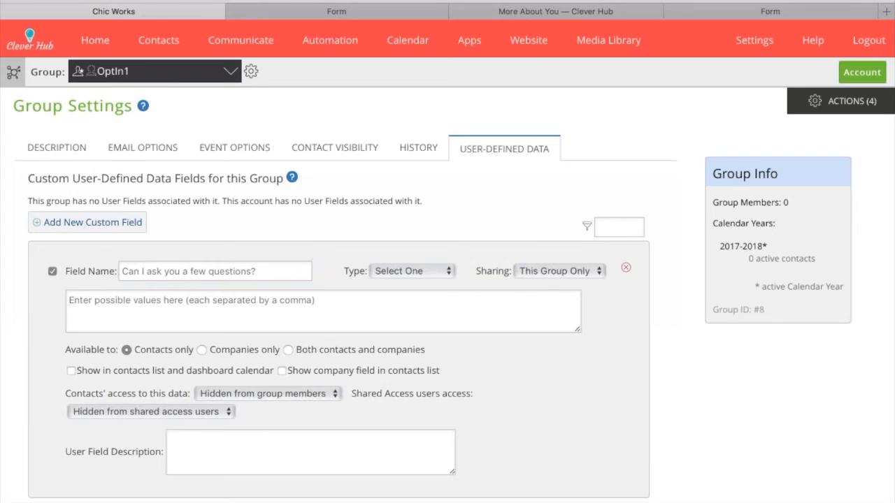
left_click(392, 280)
left_click(348, 301)
type("yes, no")
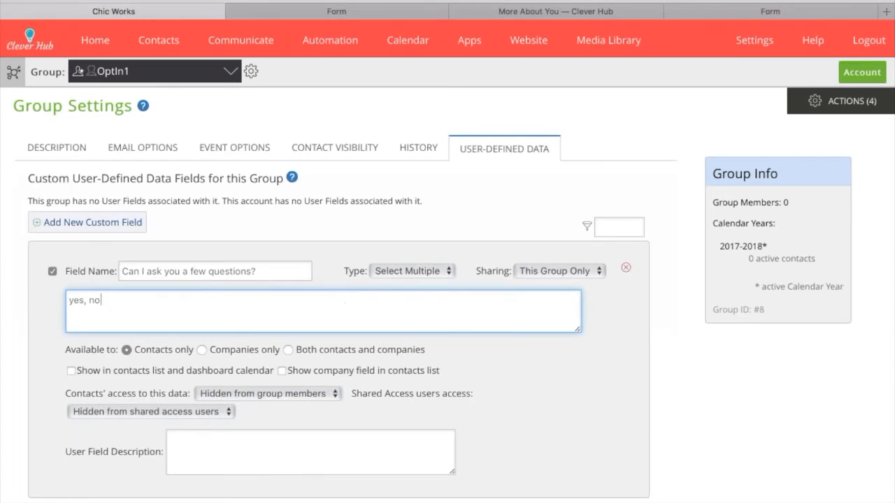
left_click(554, 372)
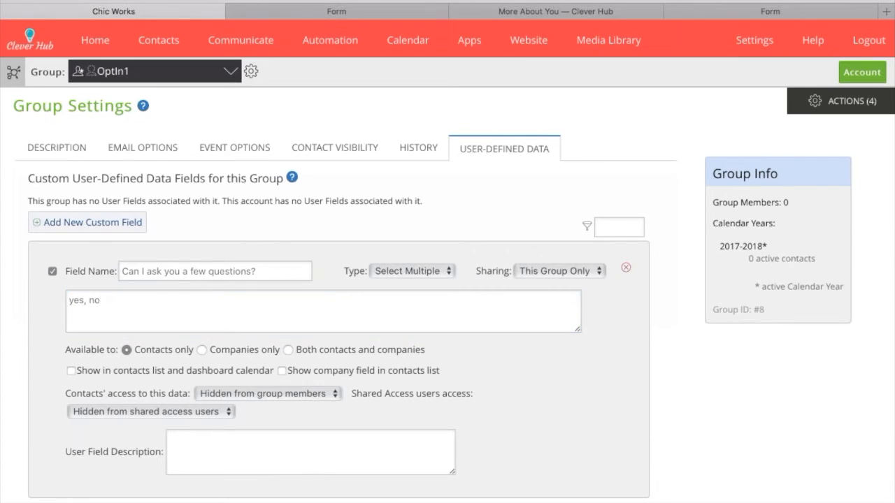
left_click(547, 283)
scroll(447, 280, "down", 1)
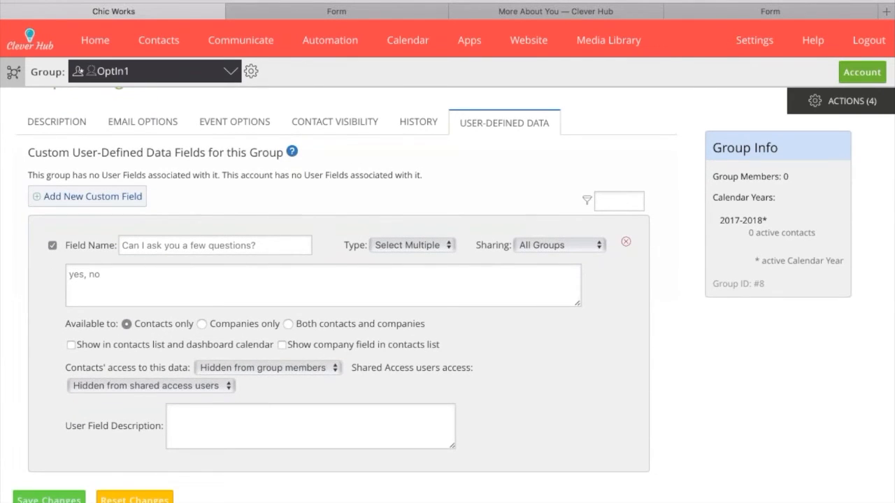
left_click(49, 499)
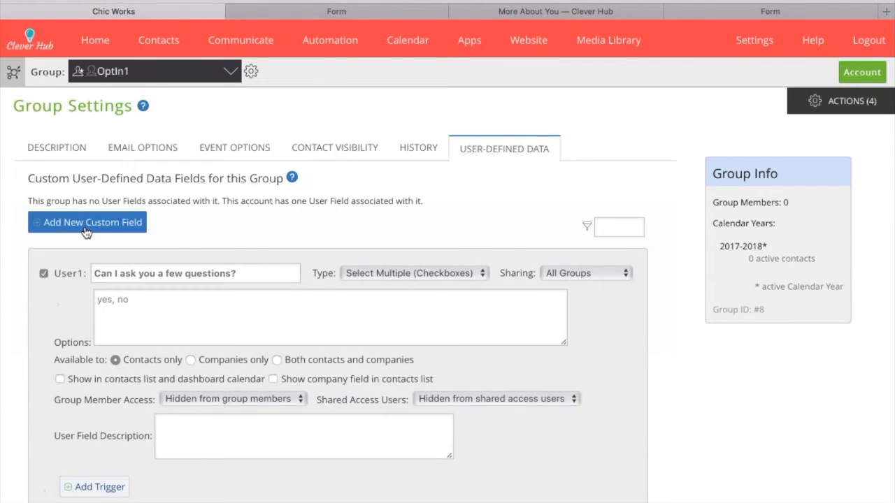
Add a second custom field named 'Do you like coffee too?'.
left_click(85, 228)
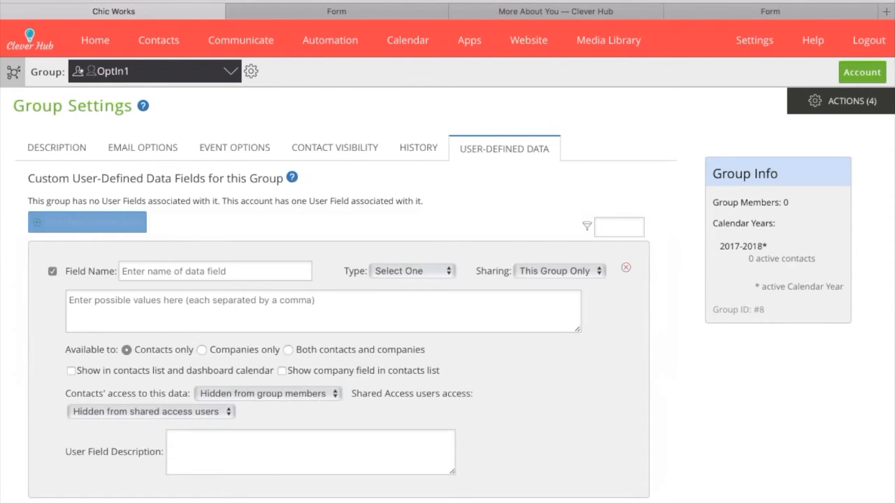
left_click(140, 271)
type("Do you")
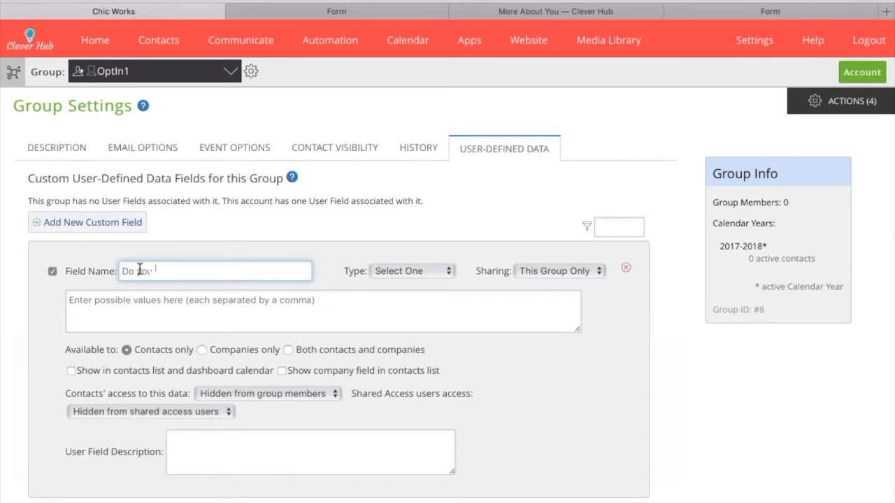
type(" like coffee,")
key("BackSpace")
type("to")
key("BackSpace")
type("oo?")
Make the coffee field Select Multiple with answers 'yes, no', shared with all groups, and save it.
left_click(397, 271)
left_click(397, 279)
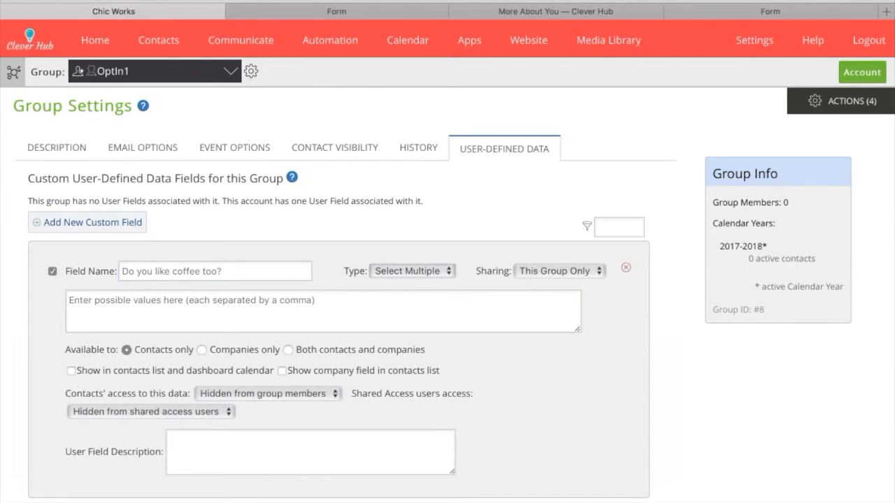
key("Tab")
type("yes, no")
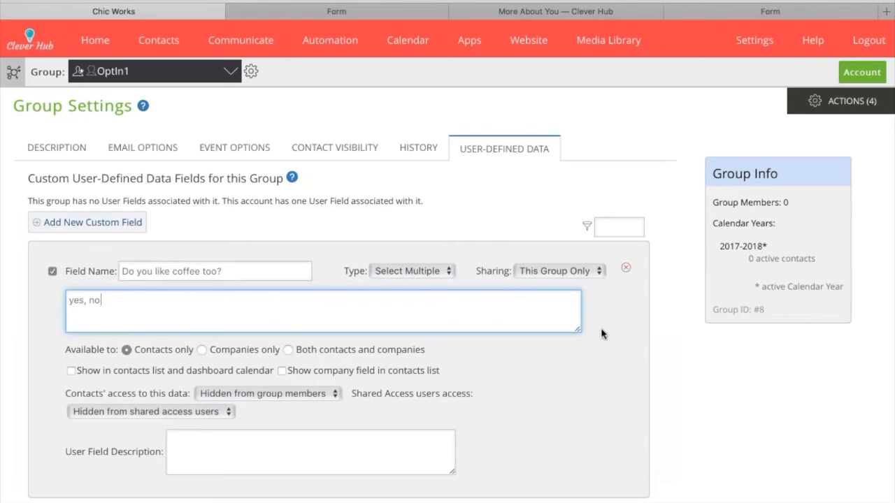
left_click(579, 275)
left_click(573, 282)
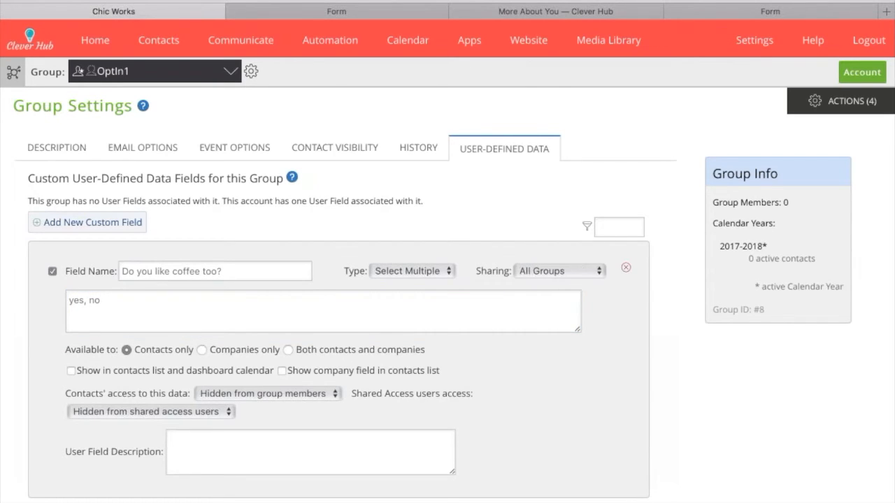
scroll(305, 389, "down", 3)
scroll(305, 390, "down", 5)
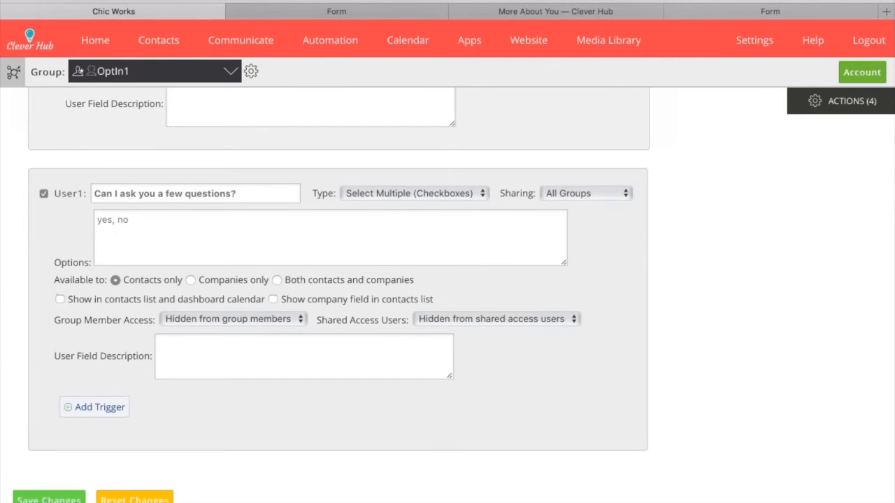
left_click(49, 498)
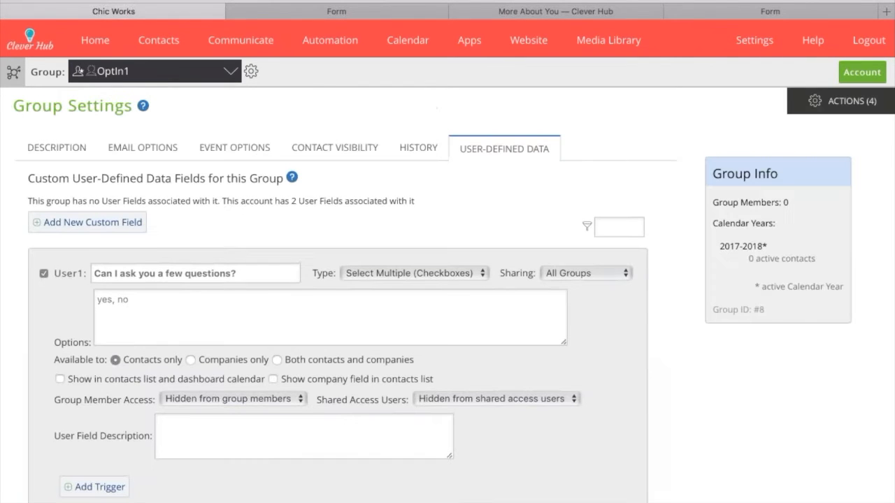
mouse_move(528, 40)
left_click(563, 180)
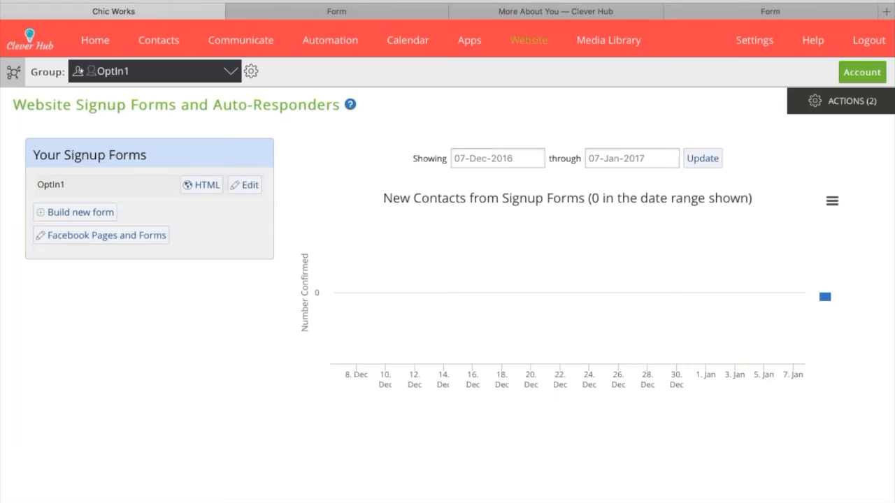
In OptIn1, set Title and Company to Not used and the few-questions field to Required, then save.
left_click(244, 184)
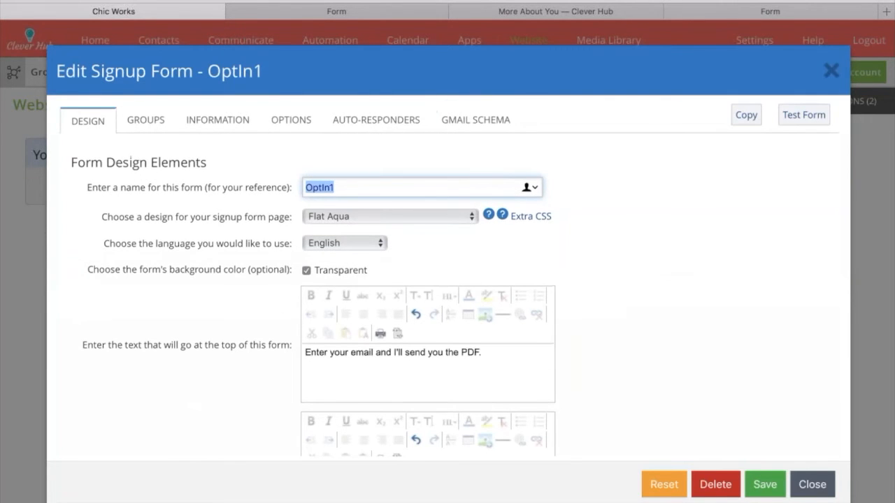
left_click(217, 120)
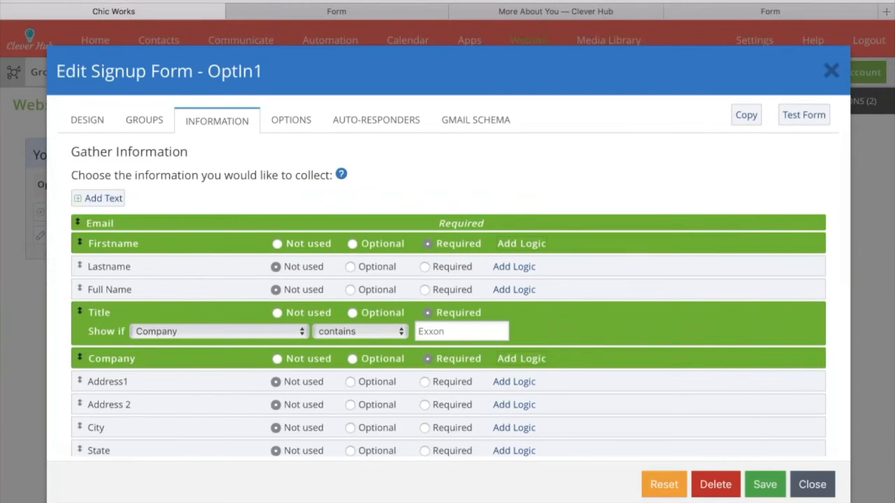
left_click(277, 313)
left_click(276, 356)
scroll(276, 316, "down", 10)
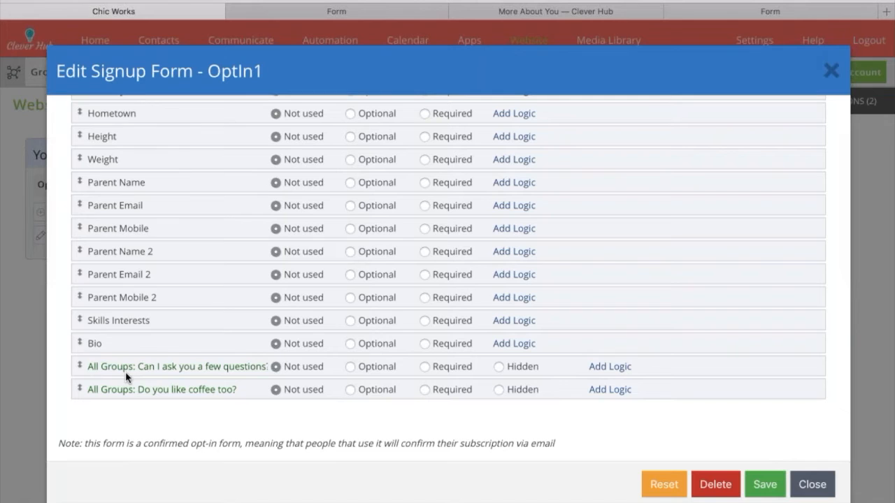
left_click(425, 366)
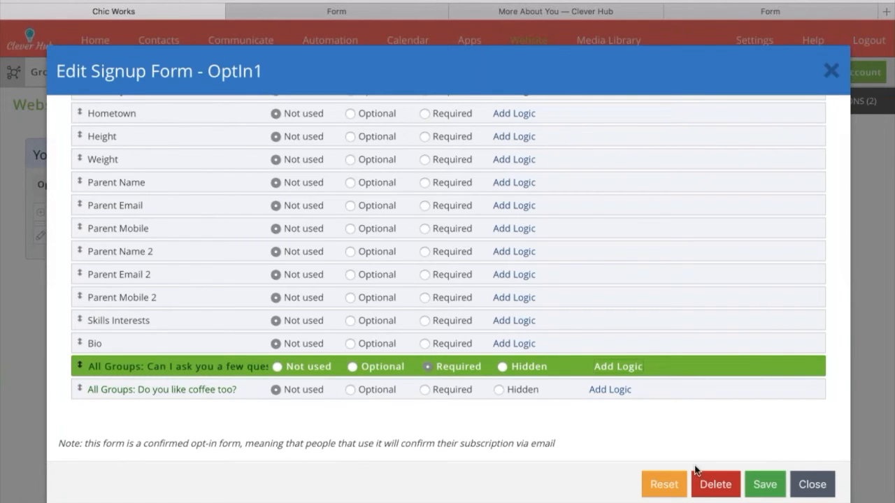
left_click(765, 484)
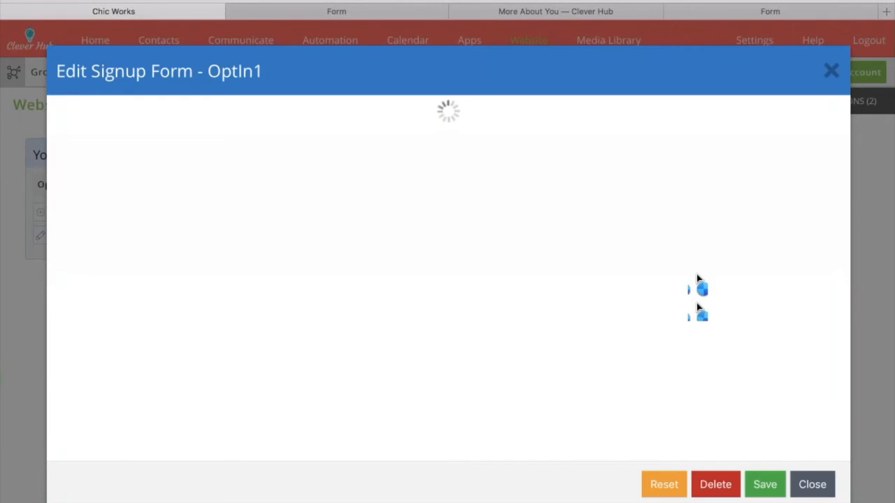
Test the form preview by ticking yes on 'Can I ask you a few questions?'.
left_click(803, 118)
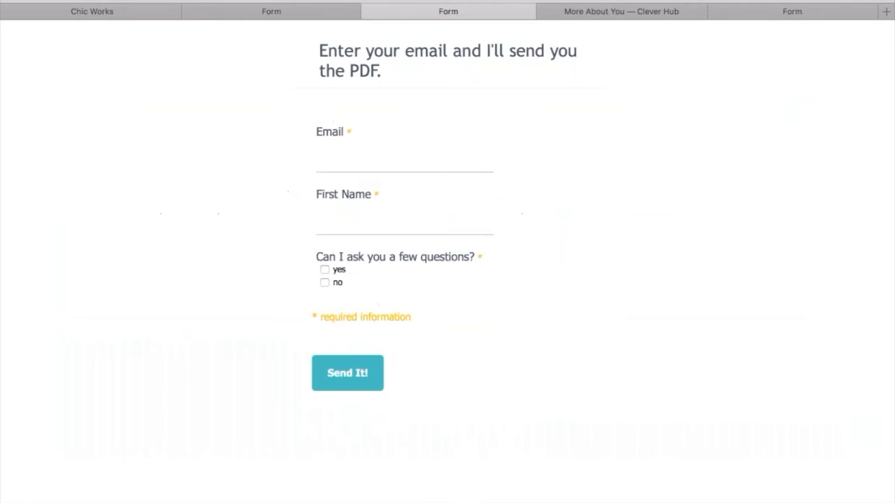
left_click(324, 271)
left_click(142, 9)
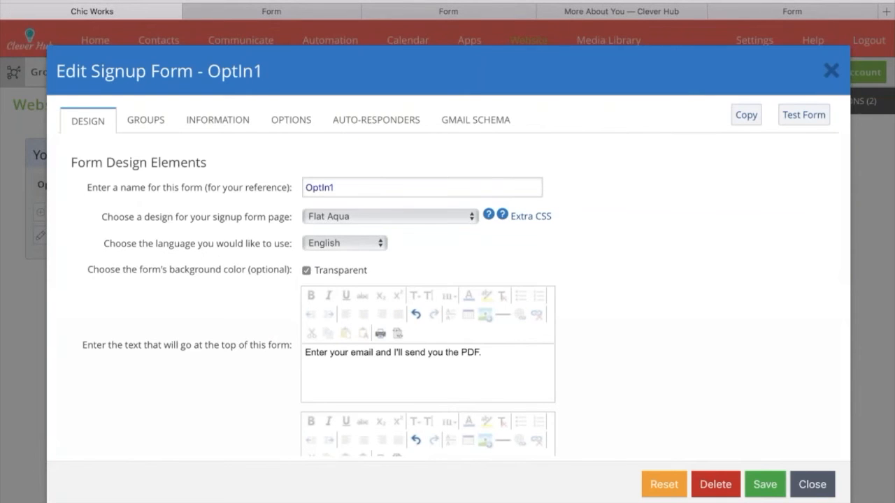
Clear the Exxon value from Title's display condition.
left_click(217, 120)
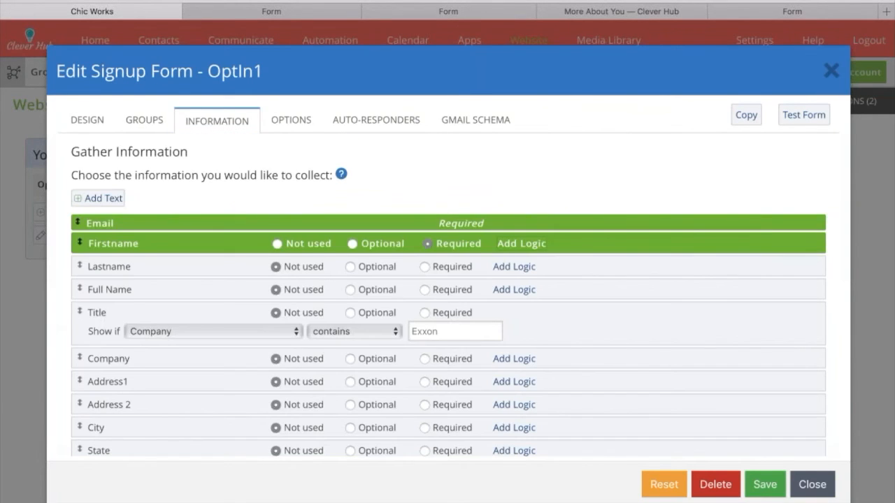
double_click(437, 327)
key("BackSpace")
Show the coffee question only when the few-questions answer is yes, make it optional, and save.
scroll(438, 327, "down", 10)
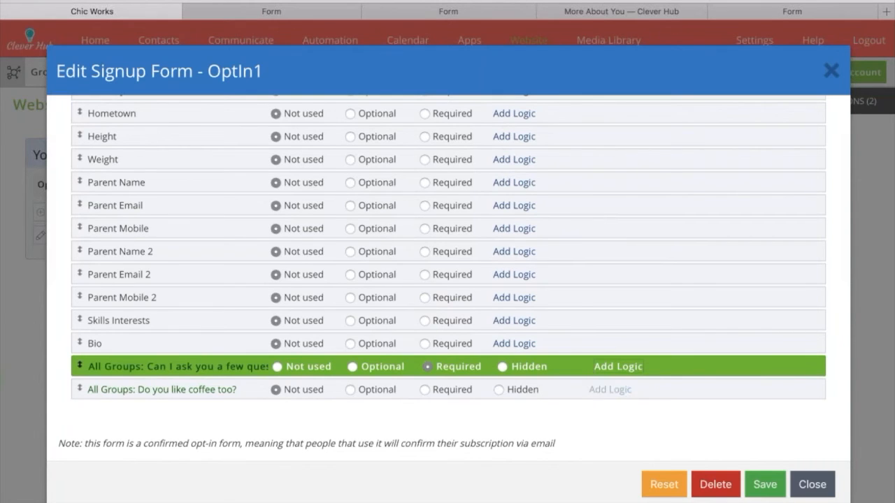
left_click(609, 389)
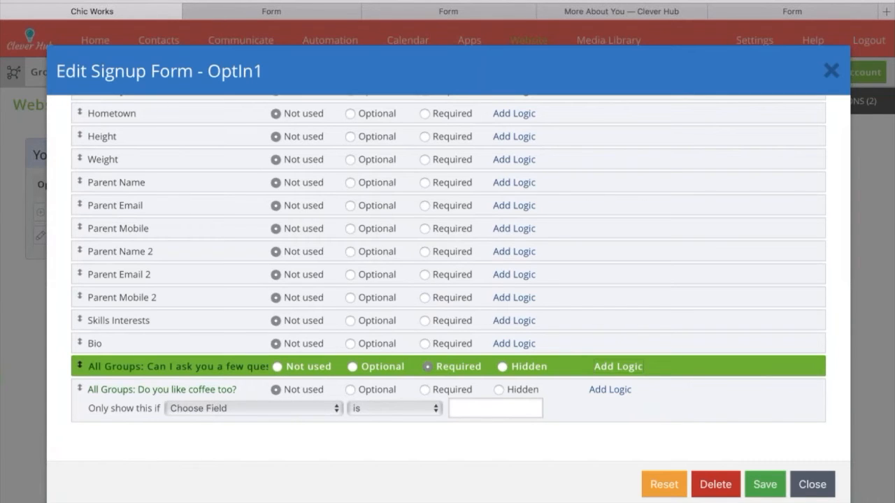
left_click(296, 439)
left_click(489, 405)
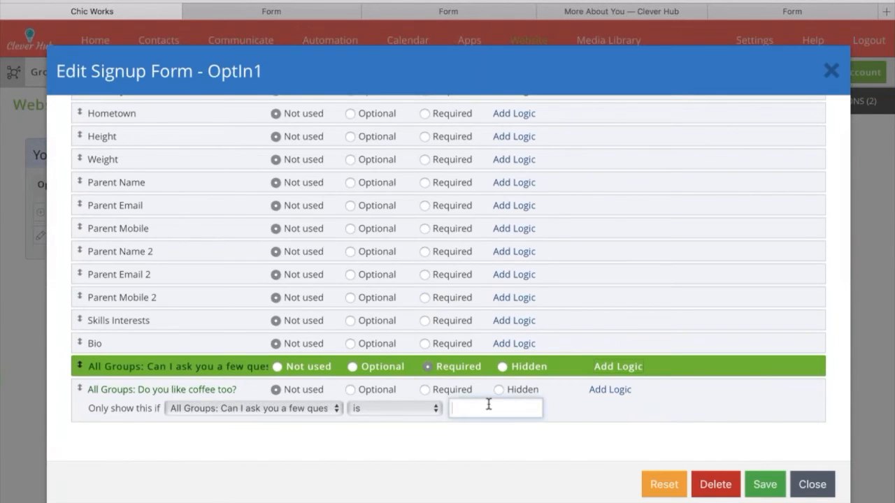
type("yes")
left_click(633, 451)
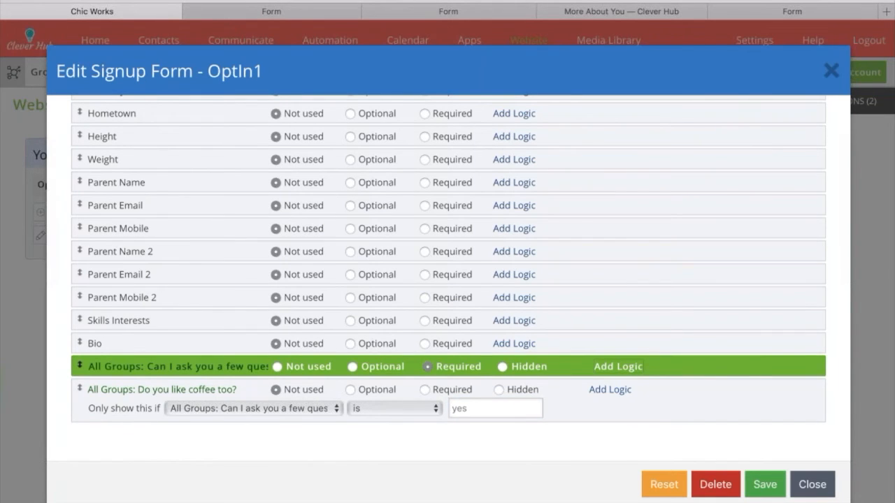
left_click(424, 389)
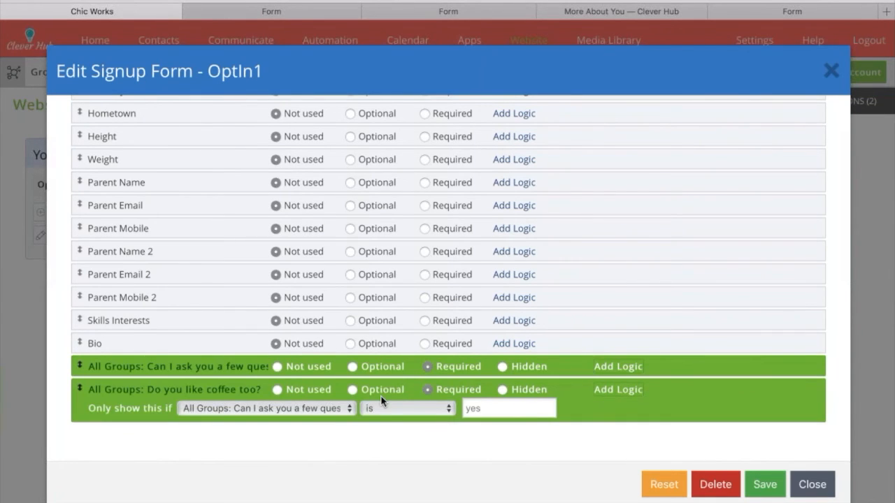
left_click(351, 390)
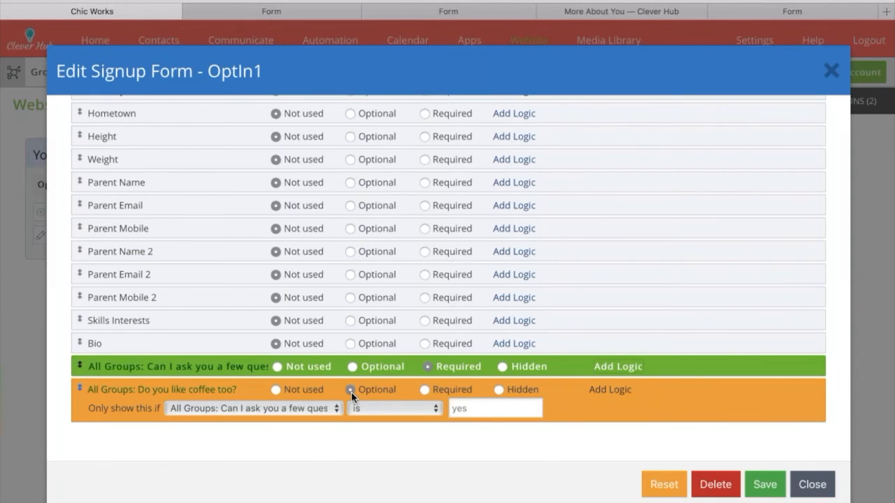
left_click(765, 484)
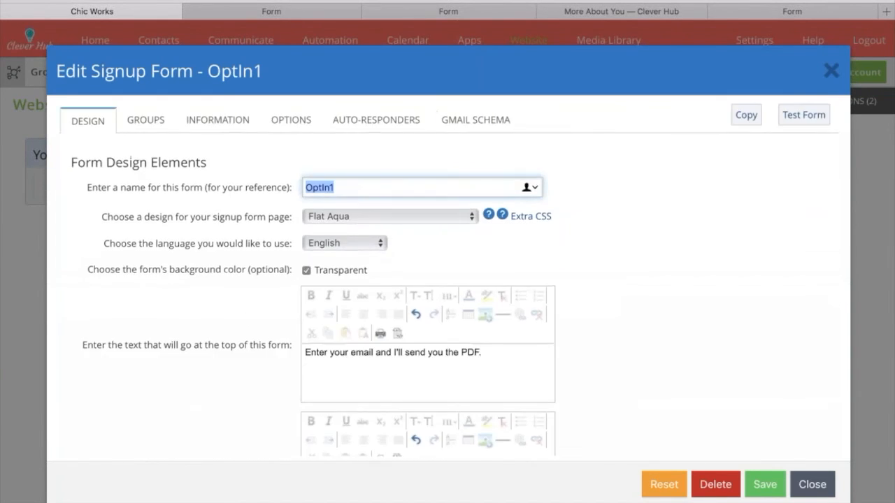
Test-preview OptIn1, ticking yes so the coffee question appears, then answer yes to coffee.
left_click(807, 119)
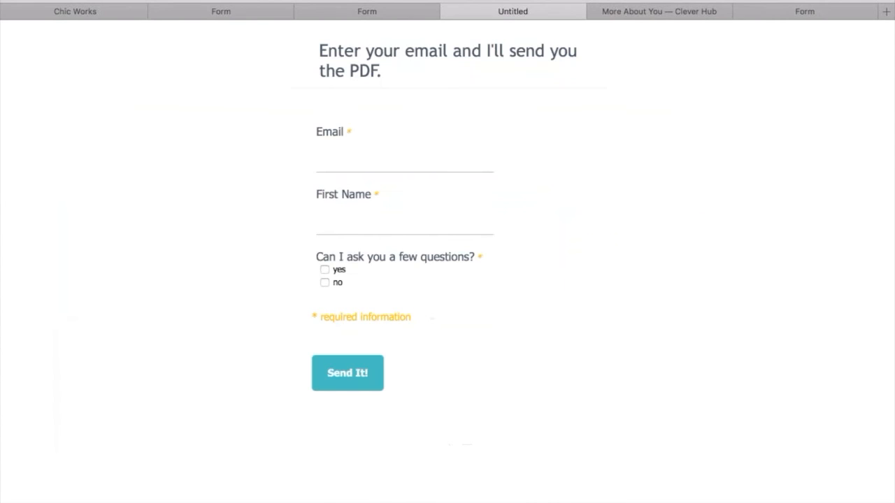
left_click(457, 155)
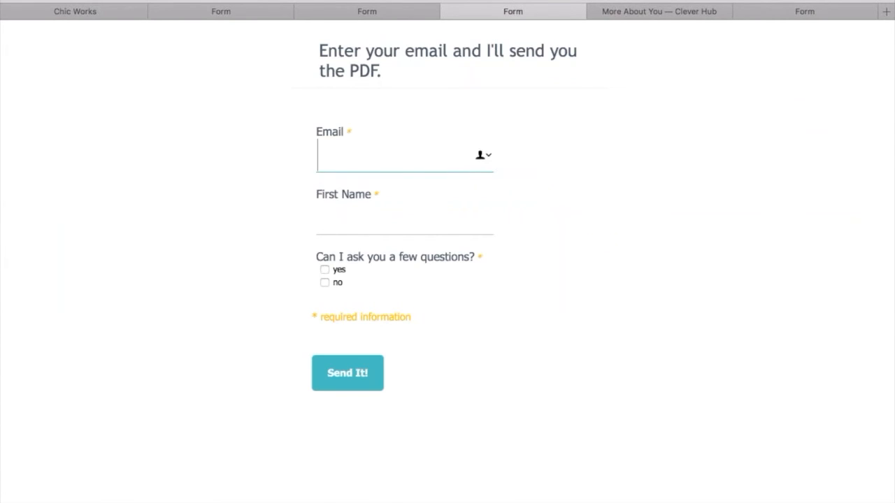
left_click(325, 269)
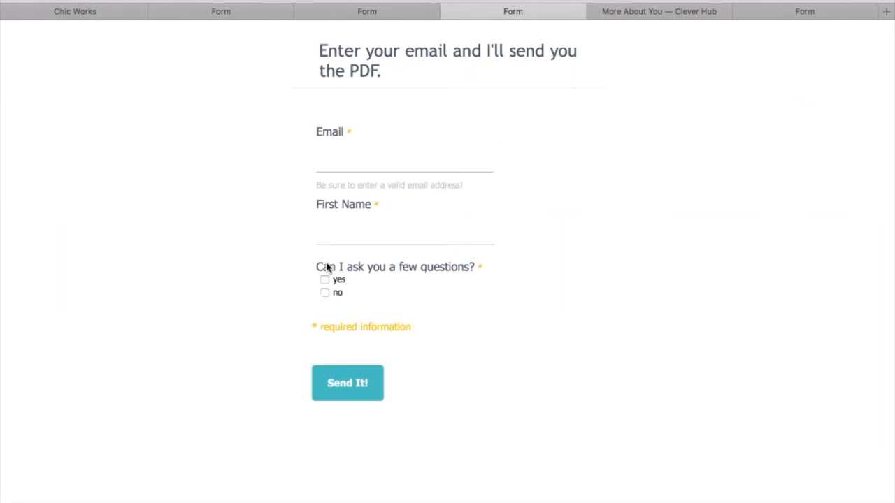
left_click(325, 280)
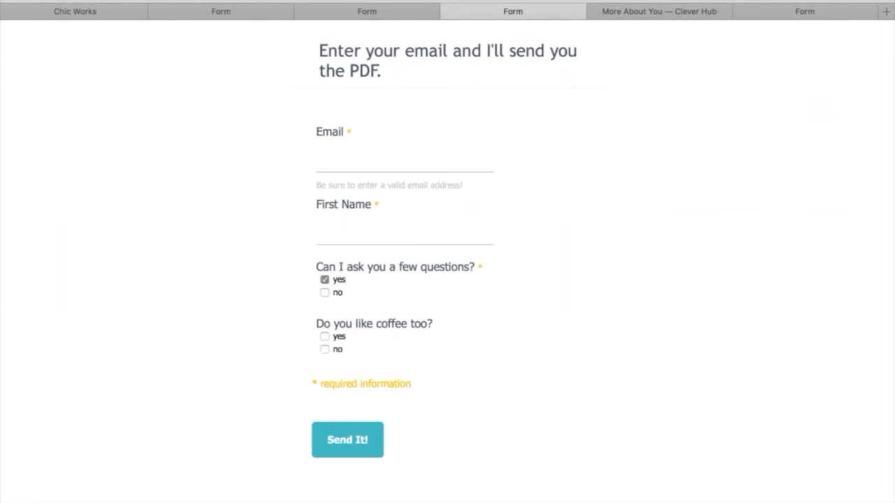
left_click(324, 336)
Return to the OptIn1 editor and show its Gather Information field list.
left_click(210, 13)
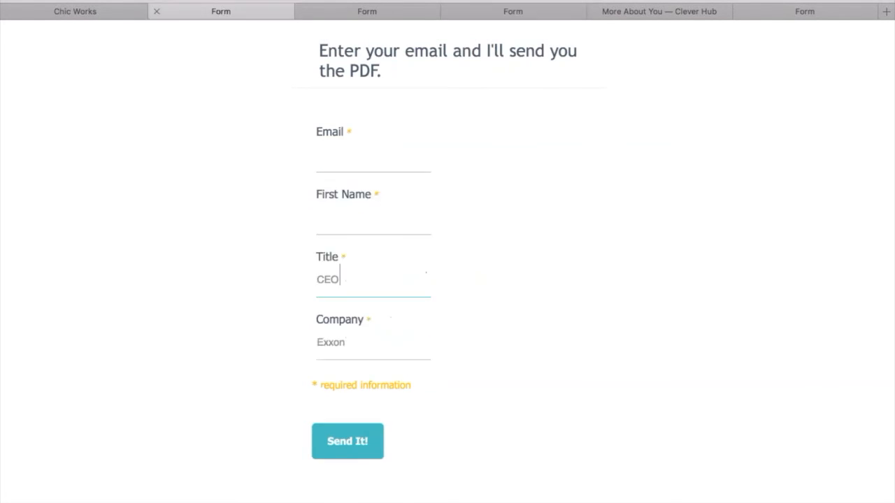
left_click(116, 14)
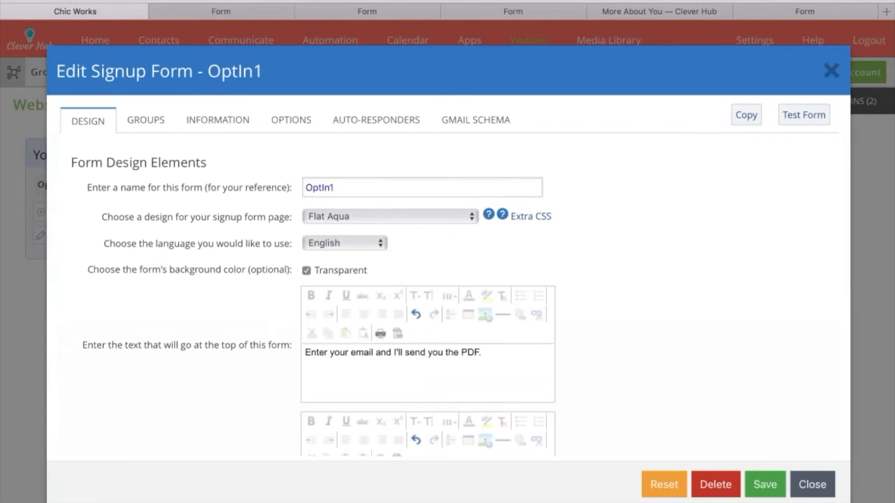
left_click(217, 119)
scroll(289, 279, "down", 2)
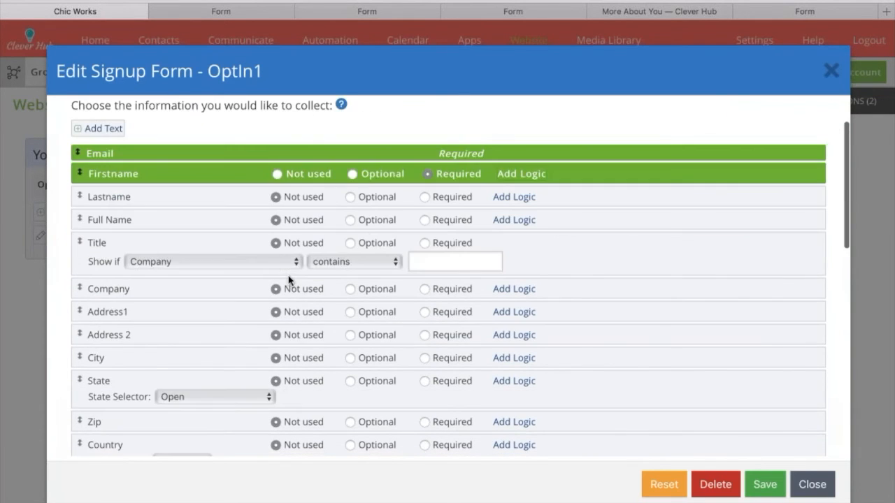
scroll(288, 280, "down", 15)
scroll(289, 280, "up", 15)
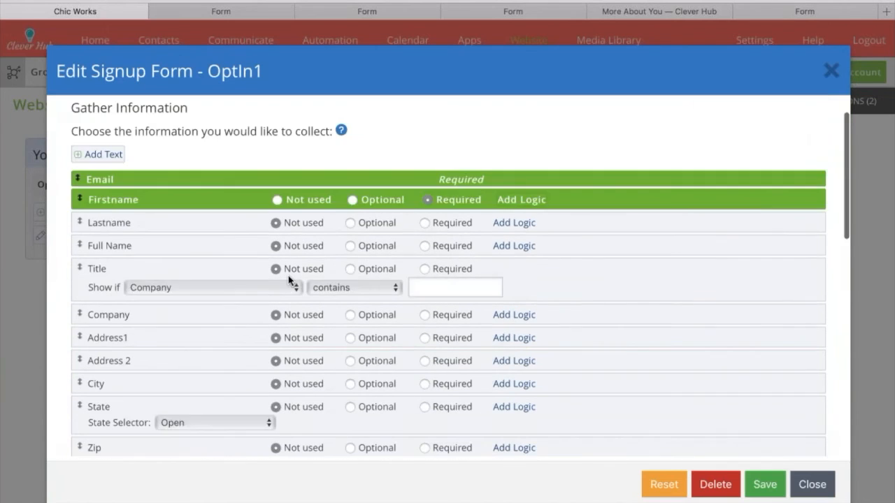
scroll(289, 280, "up", 2)
Switch to the More About You page and look over its questions.
left_click(661, 11)
scroll(448, 279, "down", 15)
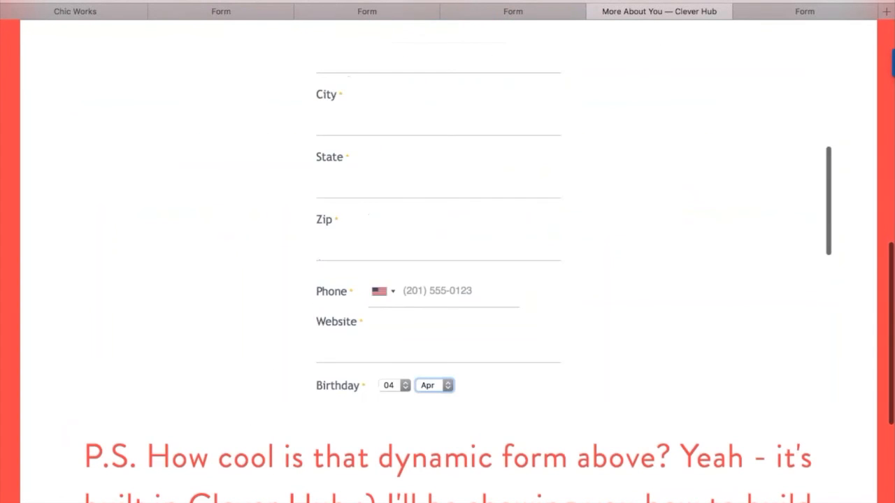
scroll(447, 279, "down", 5)
scroll(419, 104, "up", 1)
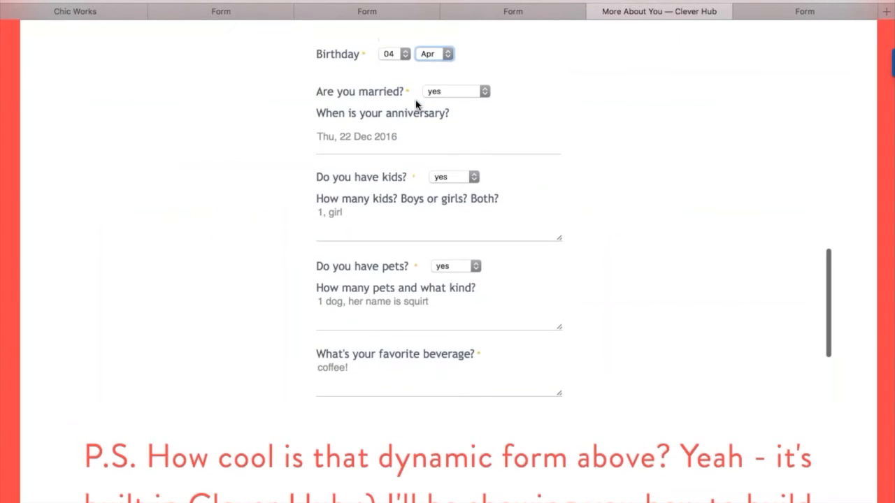
scroll(460, 112, "down", 4)
scroll(460, 112, "up", 4)
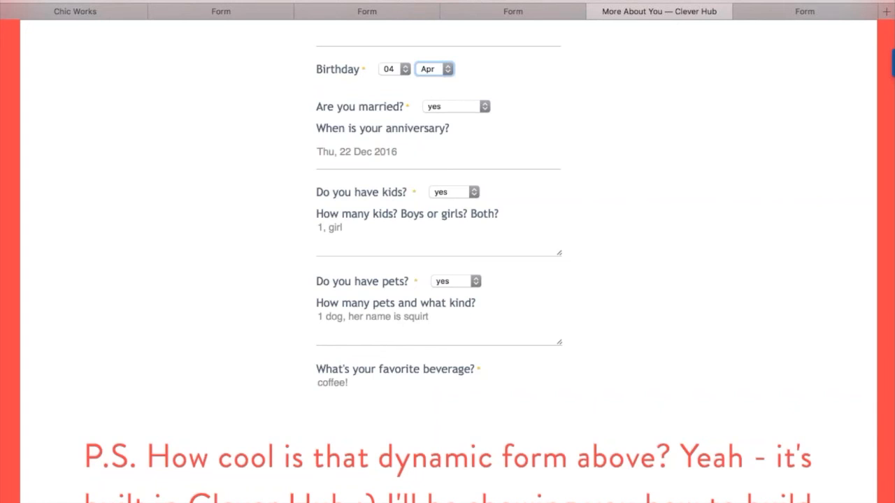
Reset the married, kids and pets answers to Choose, hiding their follow-up questions.
left_click(457, 106)
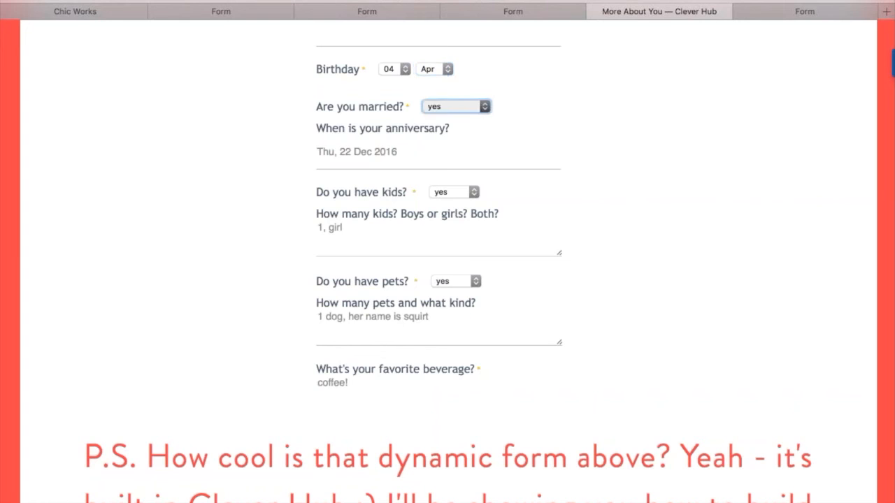
left_click(456, 95)
left_click(454, 127)
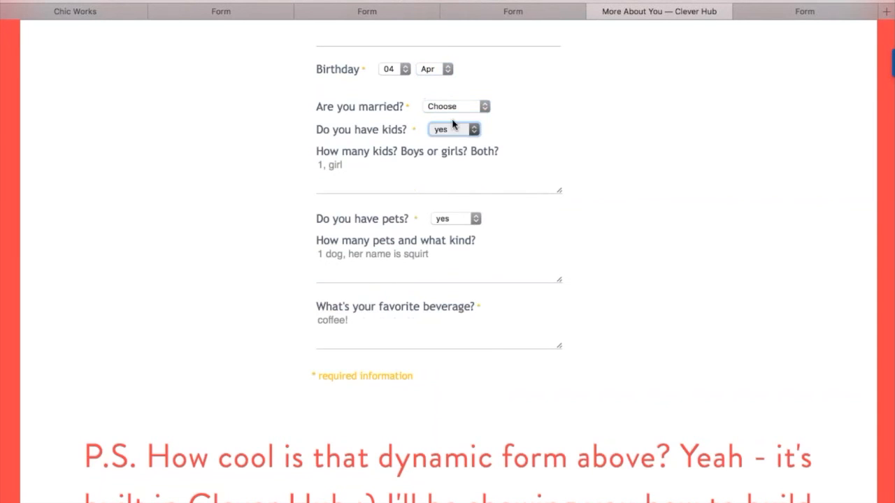
left_click(454, 119)
left_click(448, 152)
left_click(448, 140)
scroll(477, 207, "up", 5)
scroll(438, 210, "up", 10)
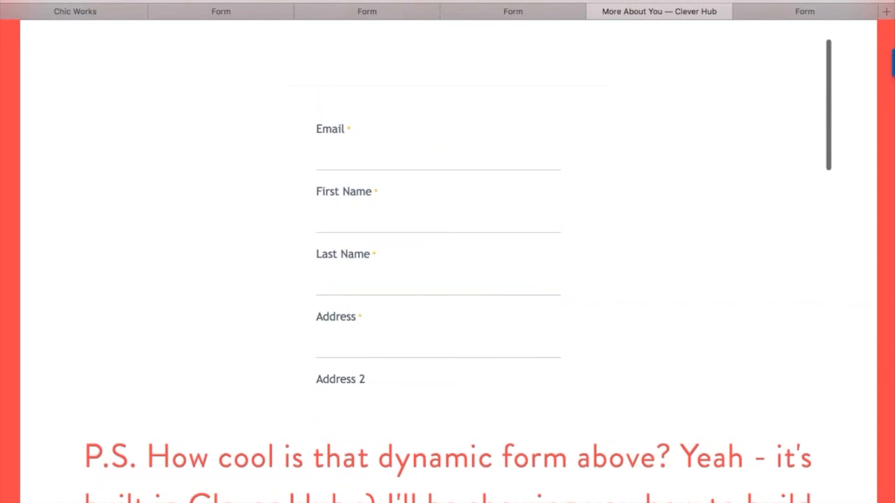
scroll(447, 251, "up", 10)
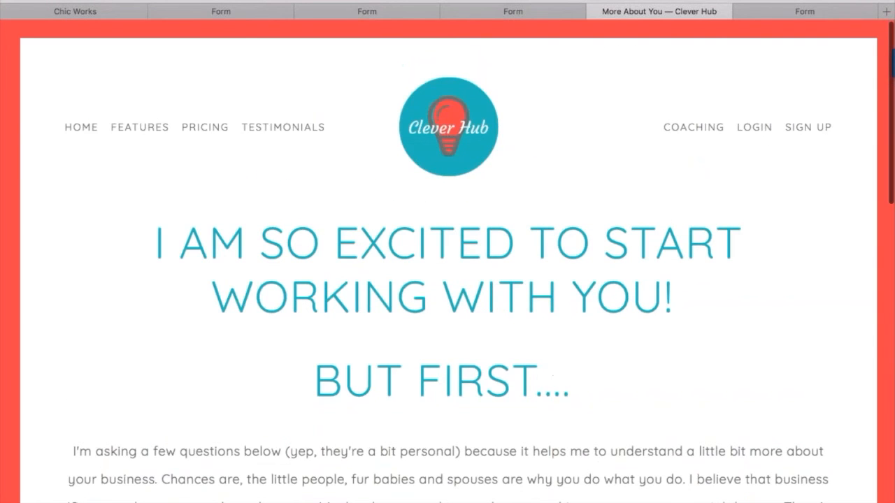
scroll(447, 262, "down", 5)
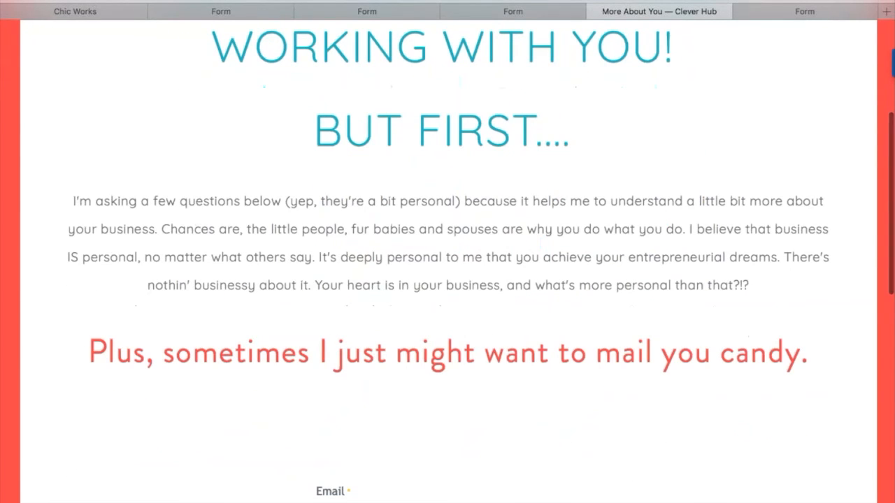